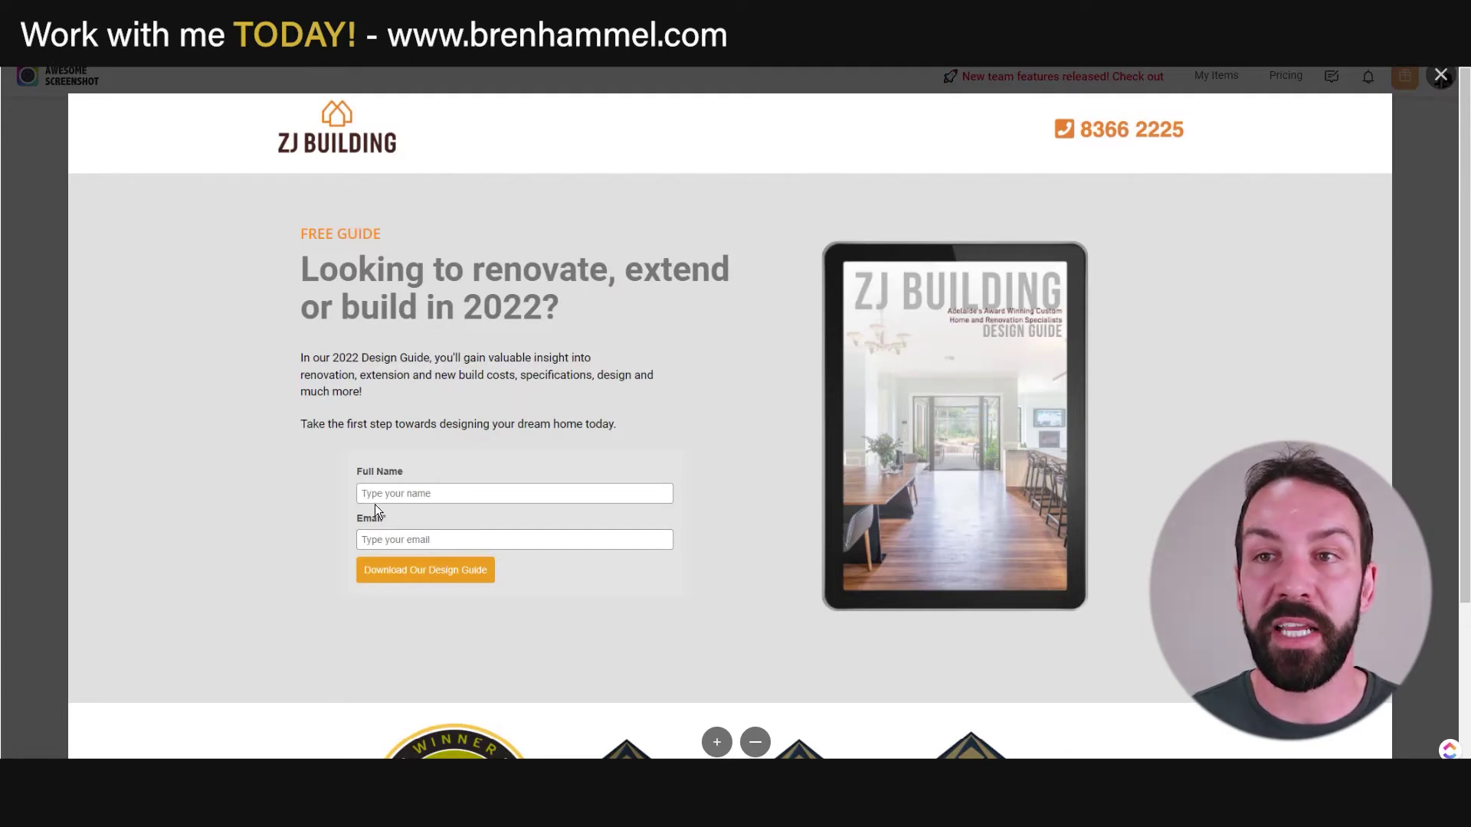
# Step: Review the ZJ Building design guide page and the copy of Coy's Constructions' free homebuilding guide ad
pyautogui.scroll(-3, 426, 544)
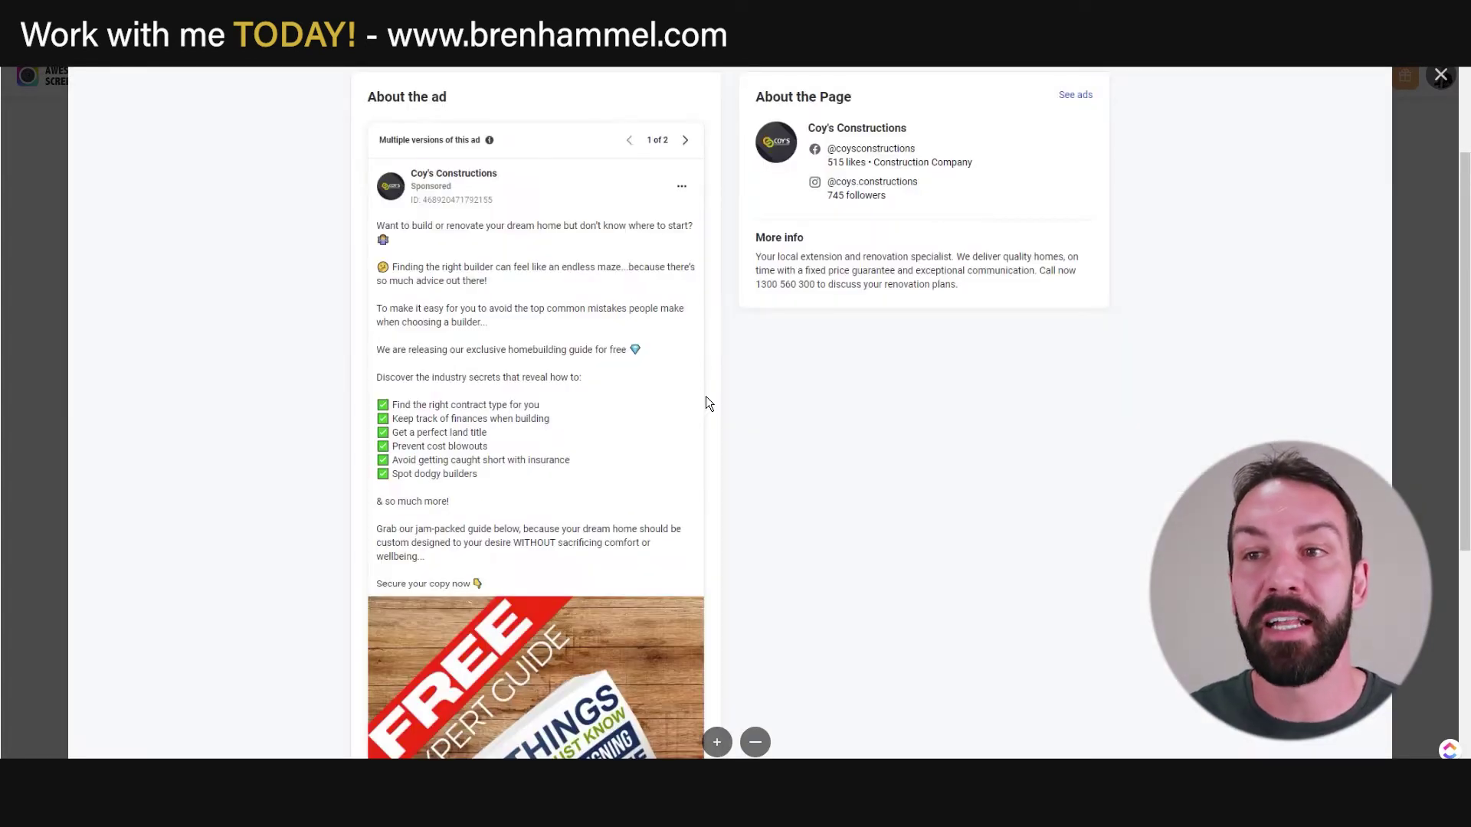
pyautogui.scroll(-2, 706, 396)
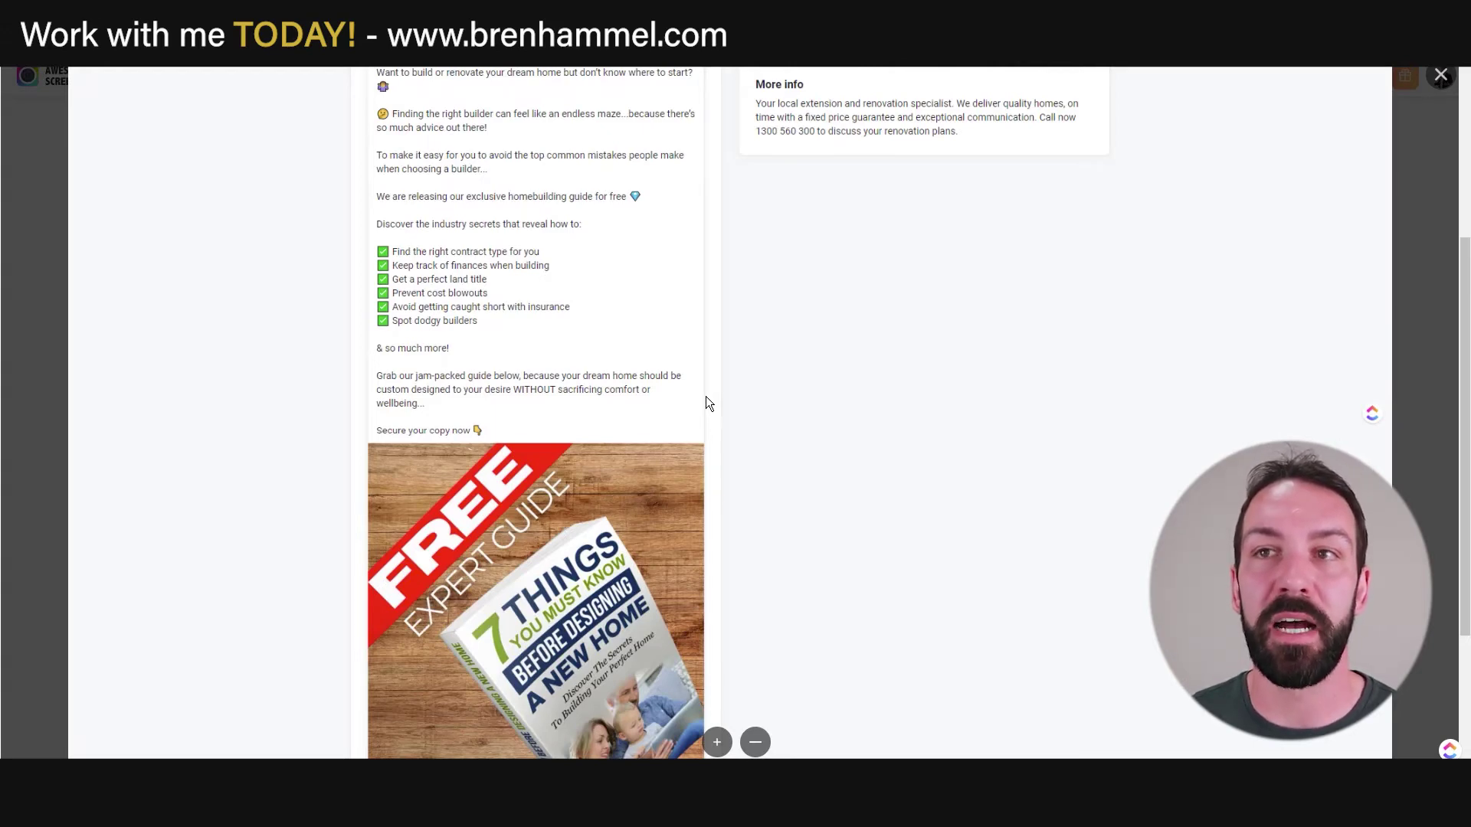
pyautogui.scroll(2, 705, 397)
pyautogui.scroll(-1, 705, 396)
pyautogui.scroll(2, 706, 397)
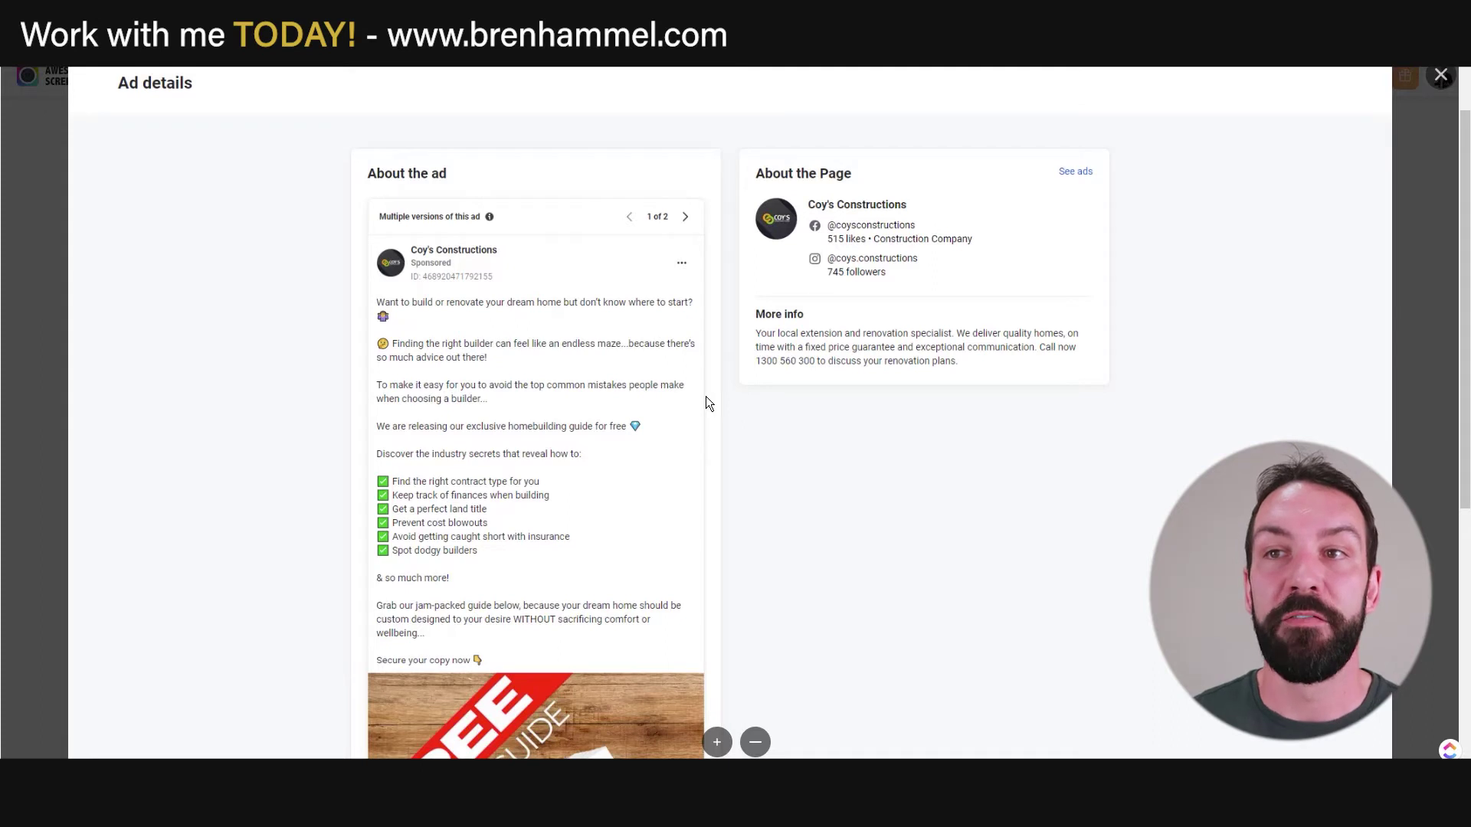
pyautogui.scroll(-1, 706, 397)
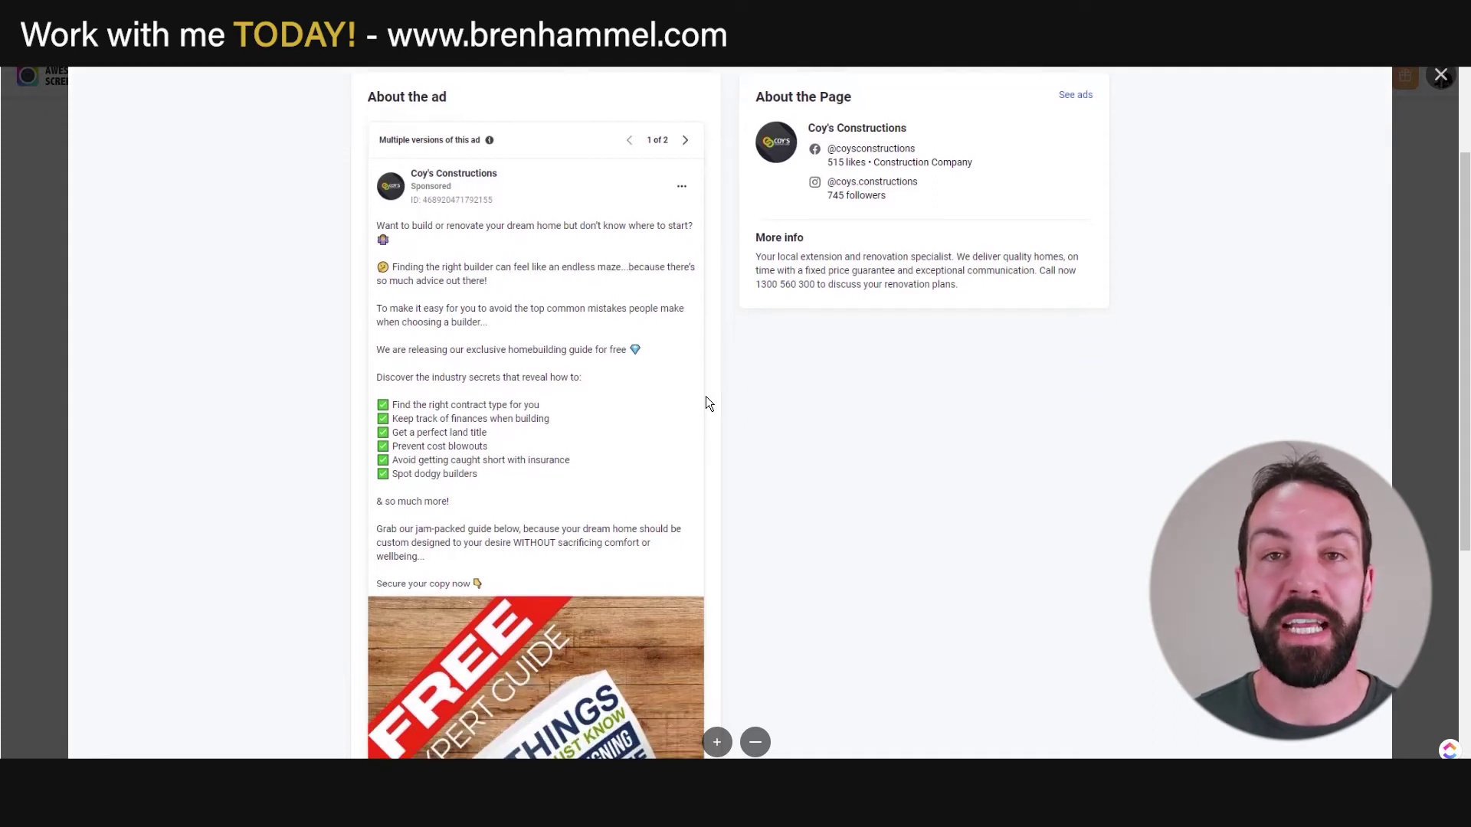
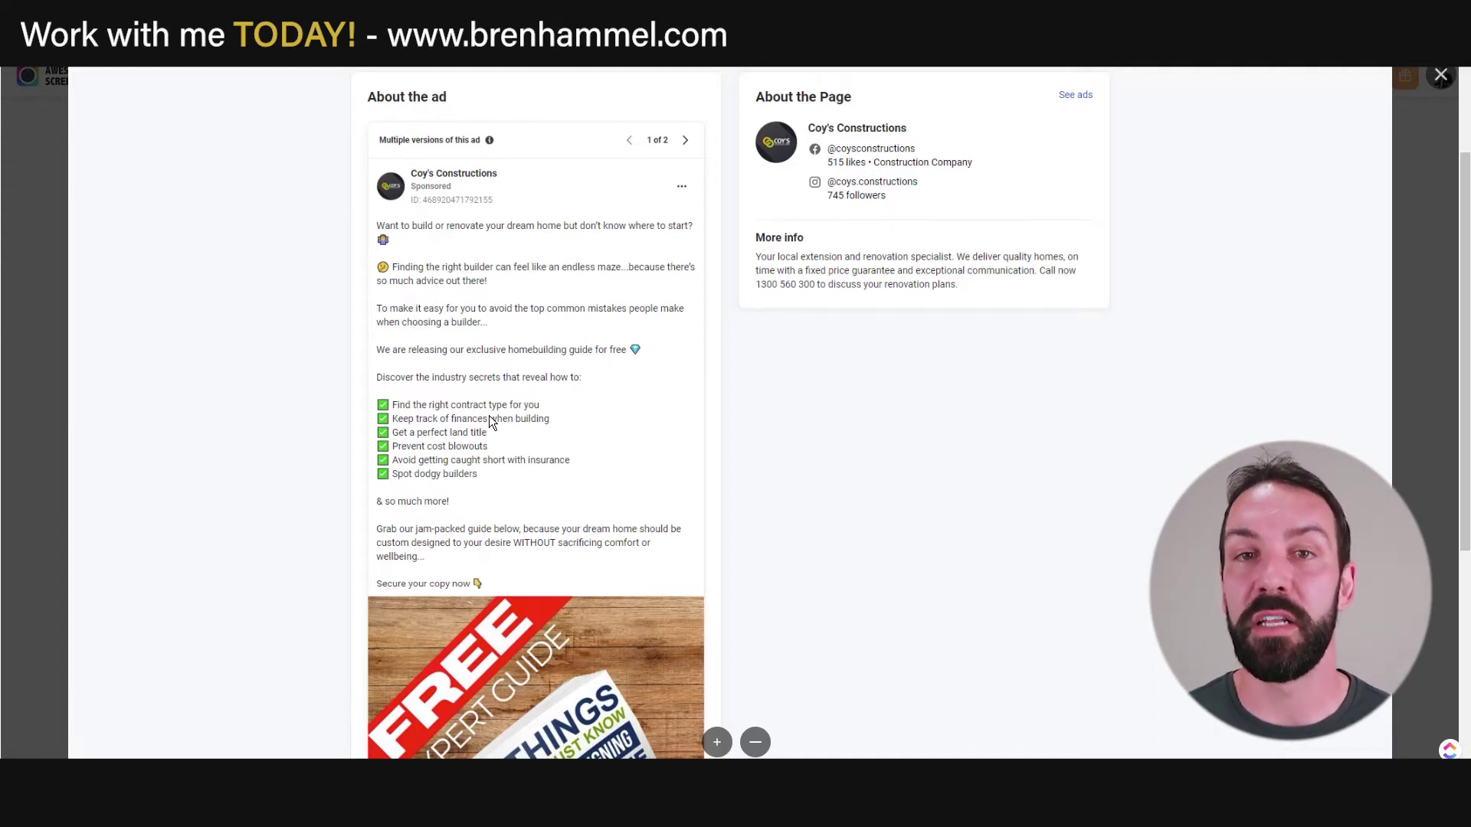
pyautogui.scroll(-4, 498, 417)
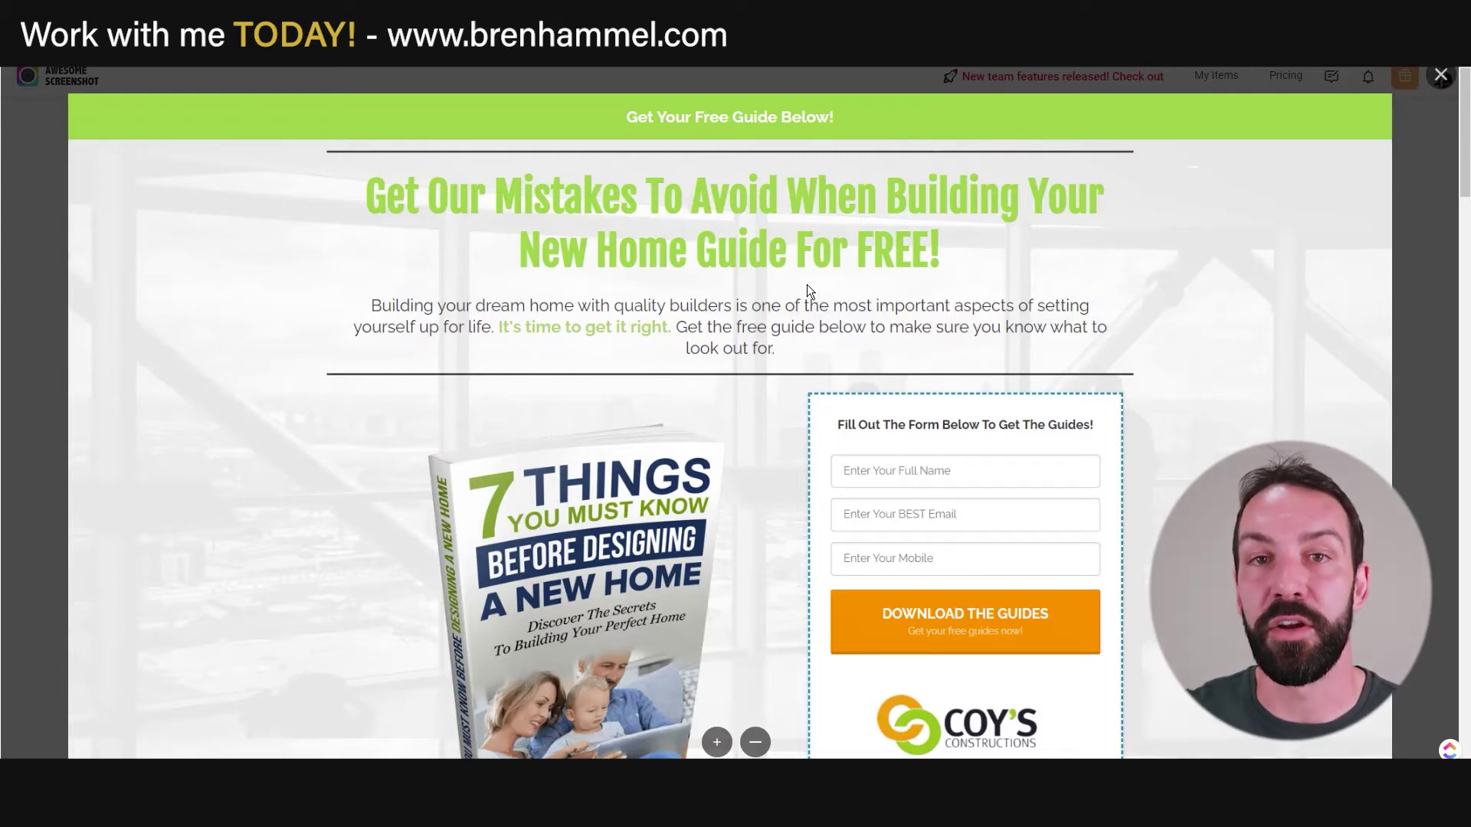
# Step: Examine Coy's Constructions' free guide landing page, including its form, membership badges, guarantees and gallery of built properties
pyautogui.scroll(-2, 812, 291)
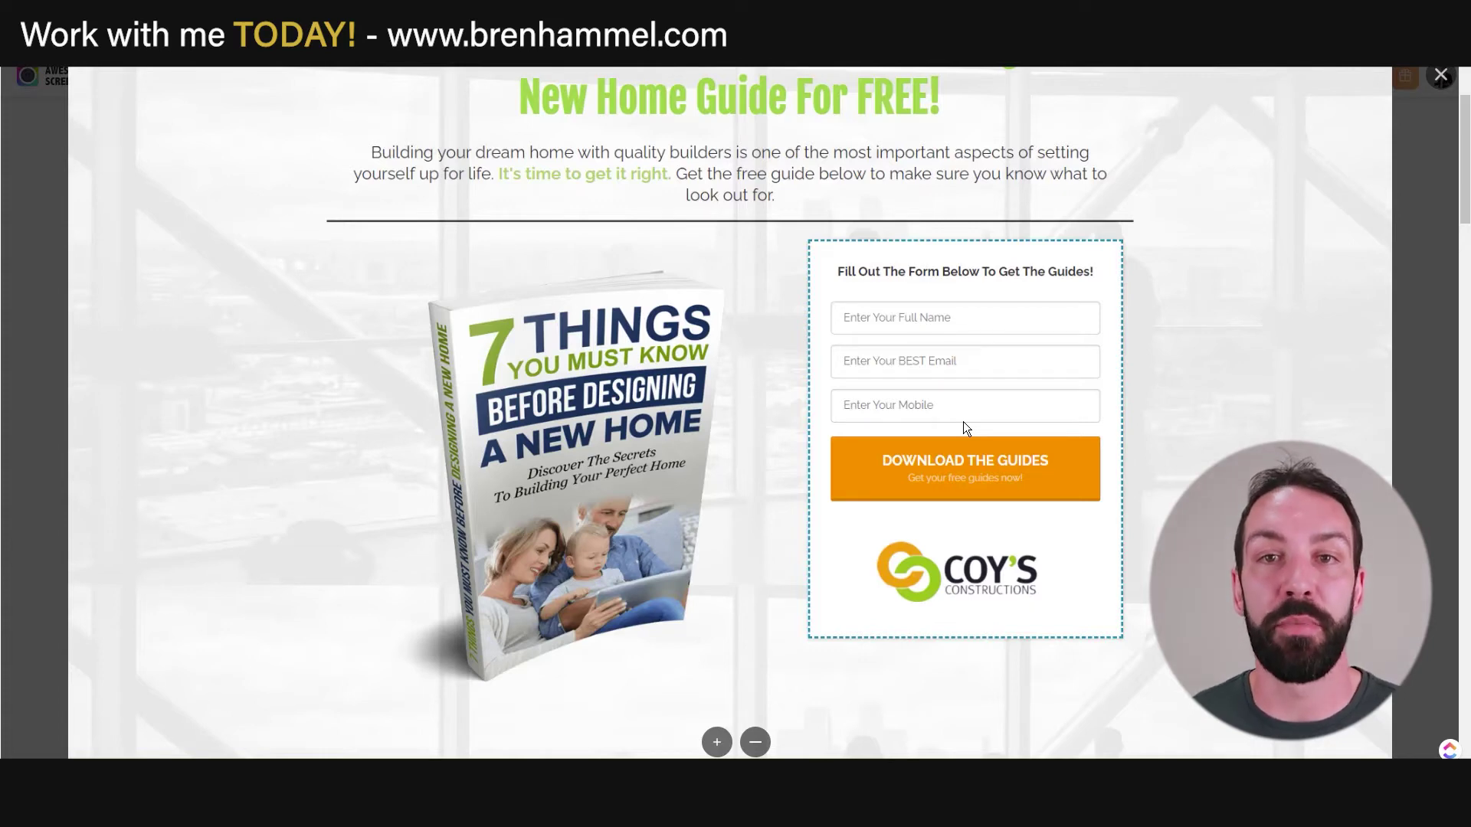
pyautogui.scroll(-8, 962, 422)
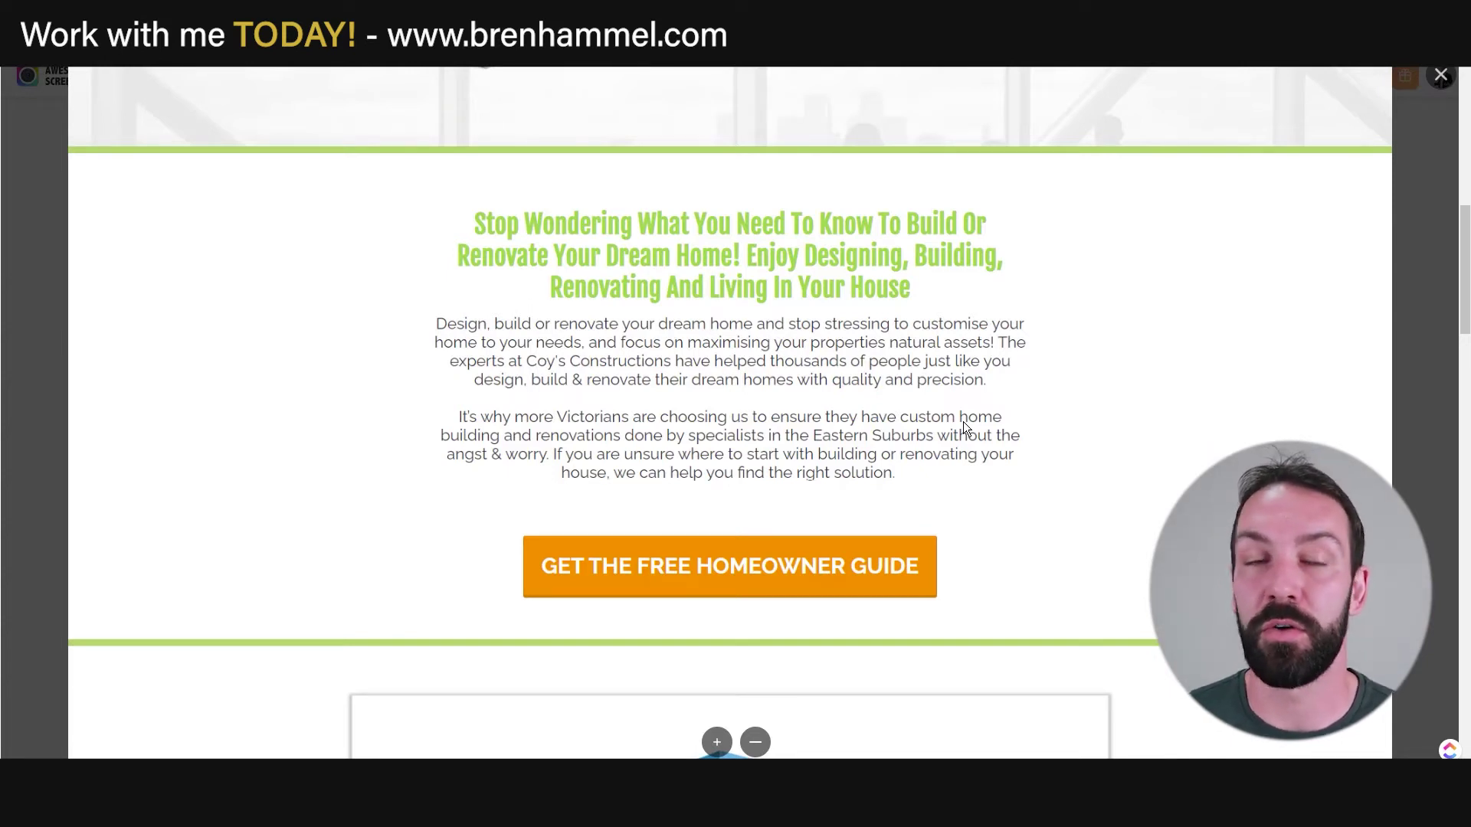
pyautogui.scroll(-4, 993, 442)
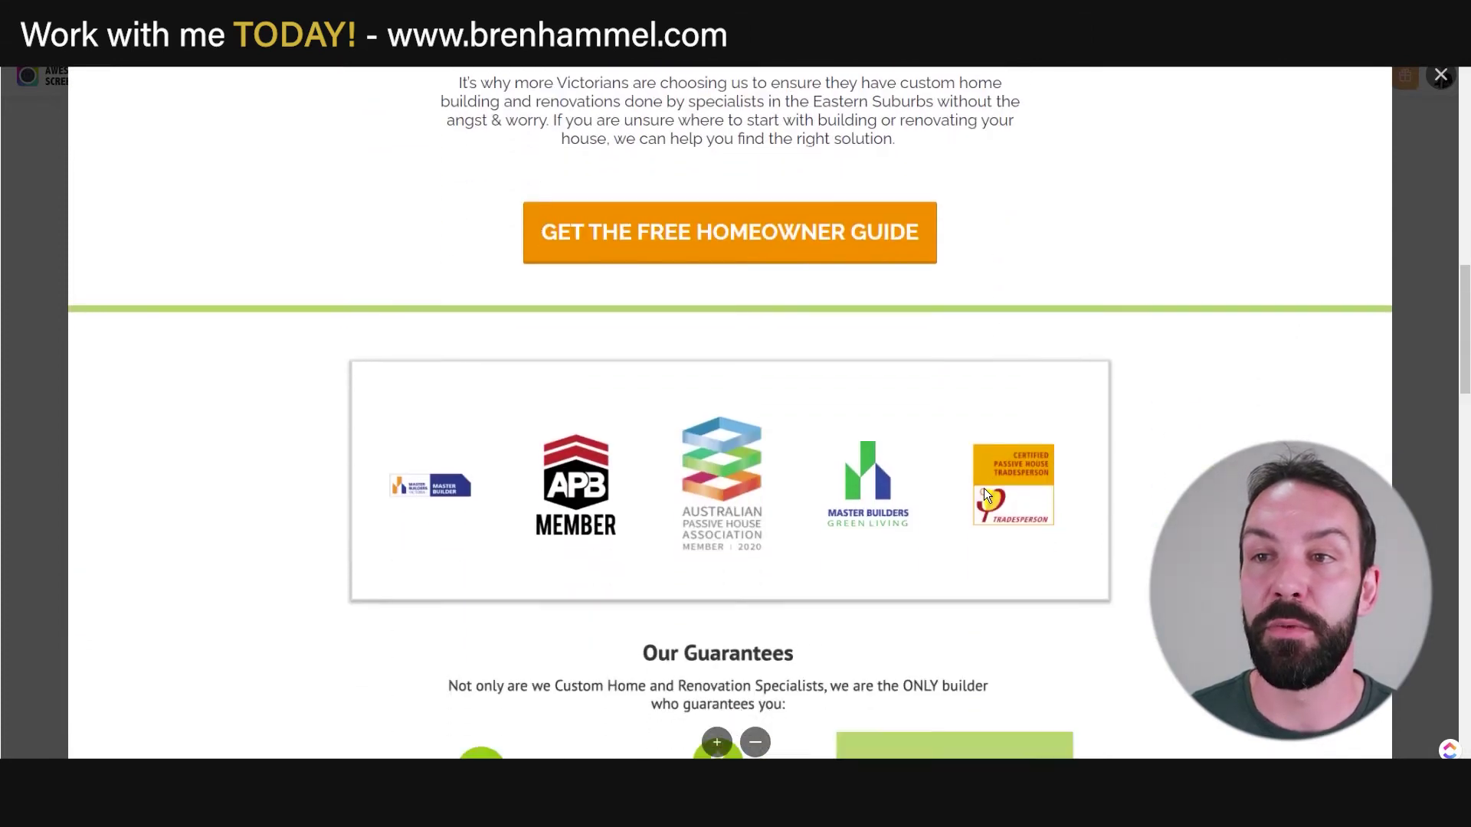
pyautogui.scroll(-2, 983, 488)
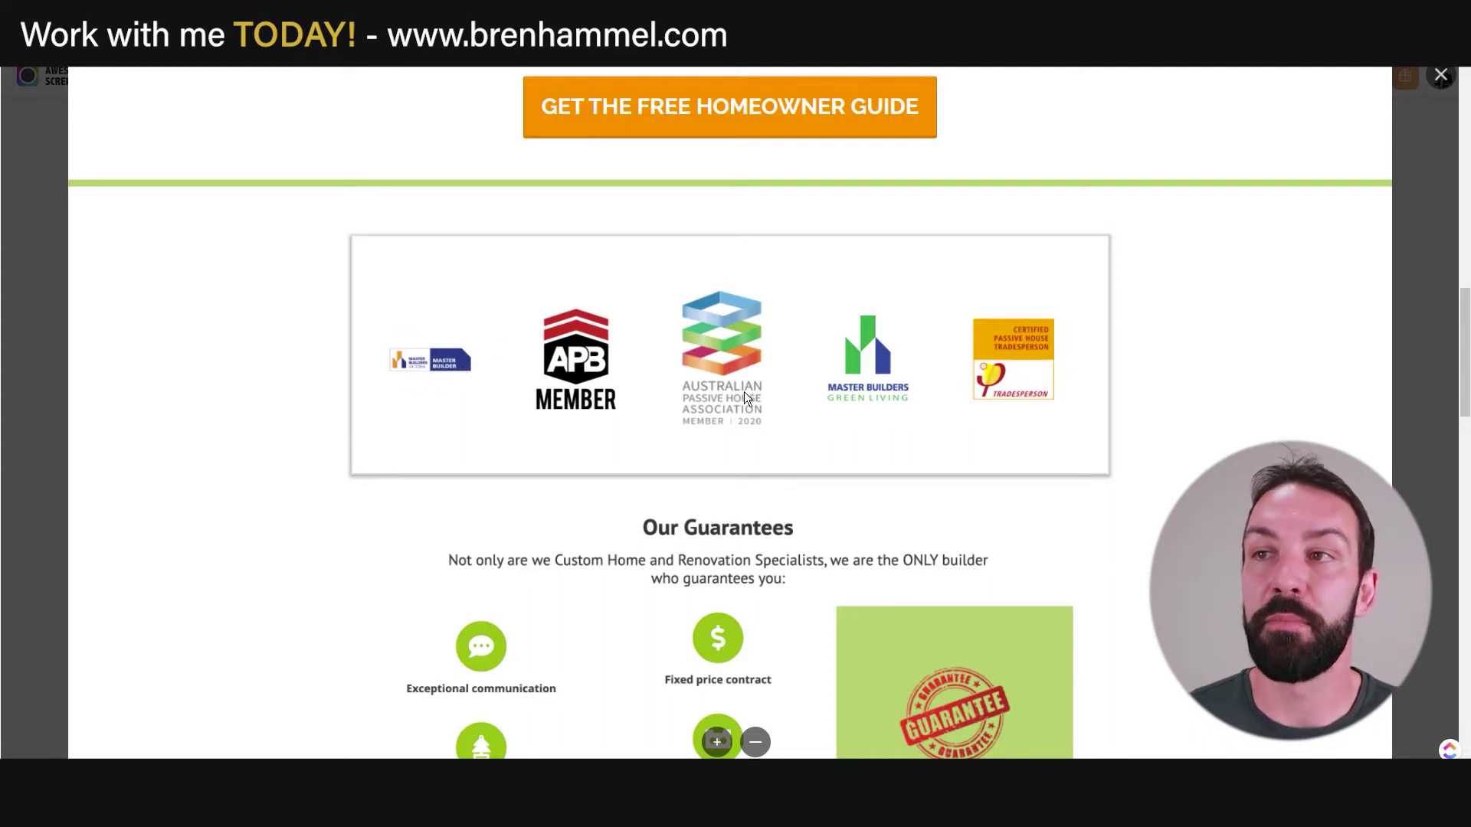
pyautogui.scroll(-5, 745, 396)
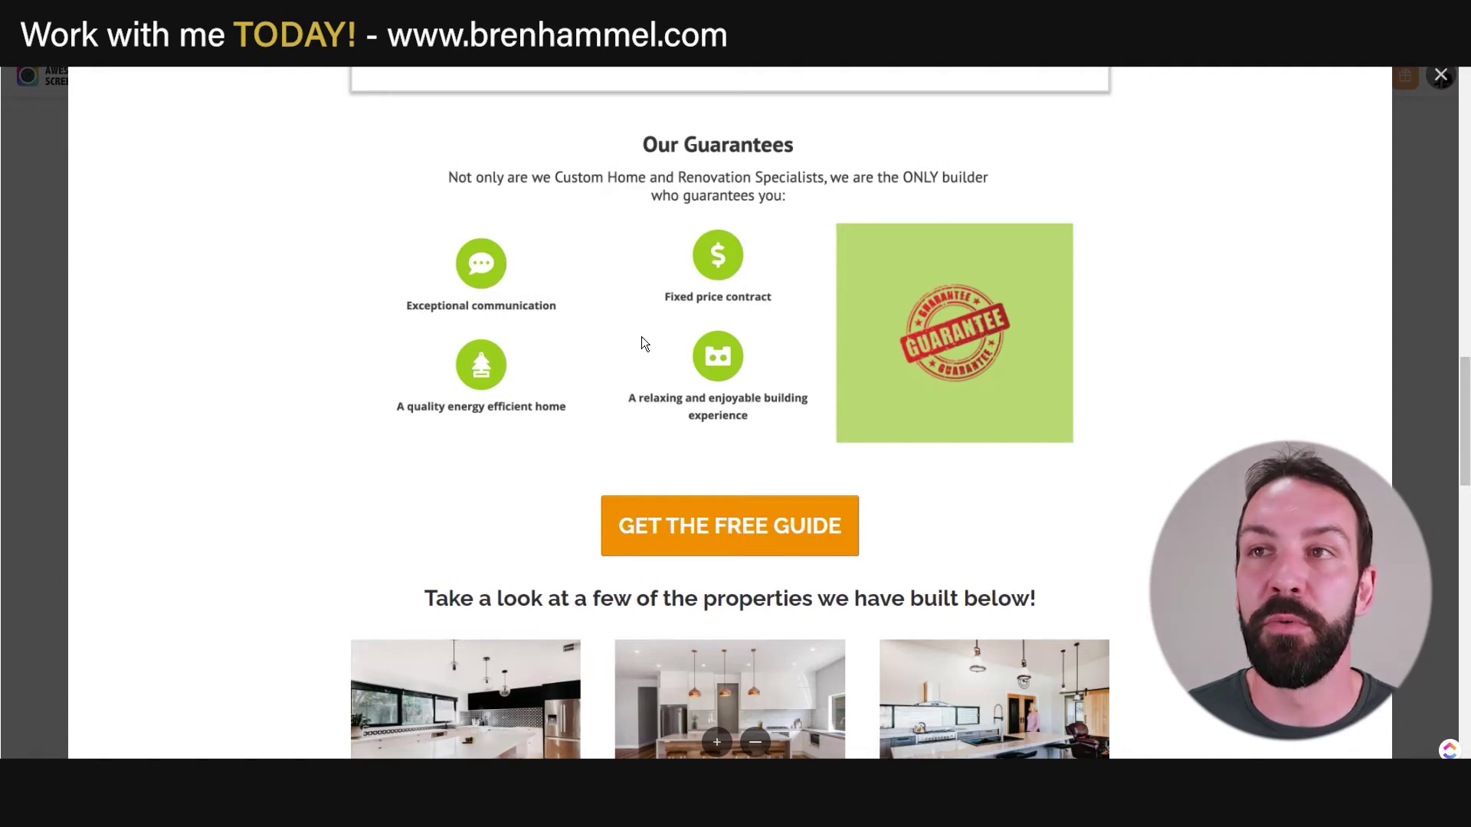
pyautogui.scroll(-6, 822, 365)
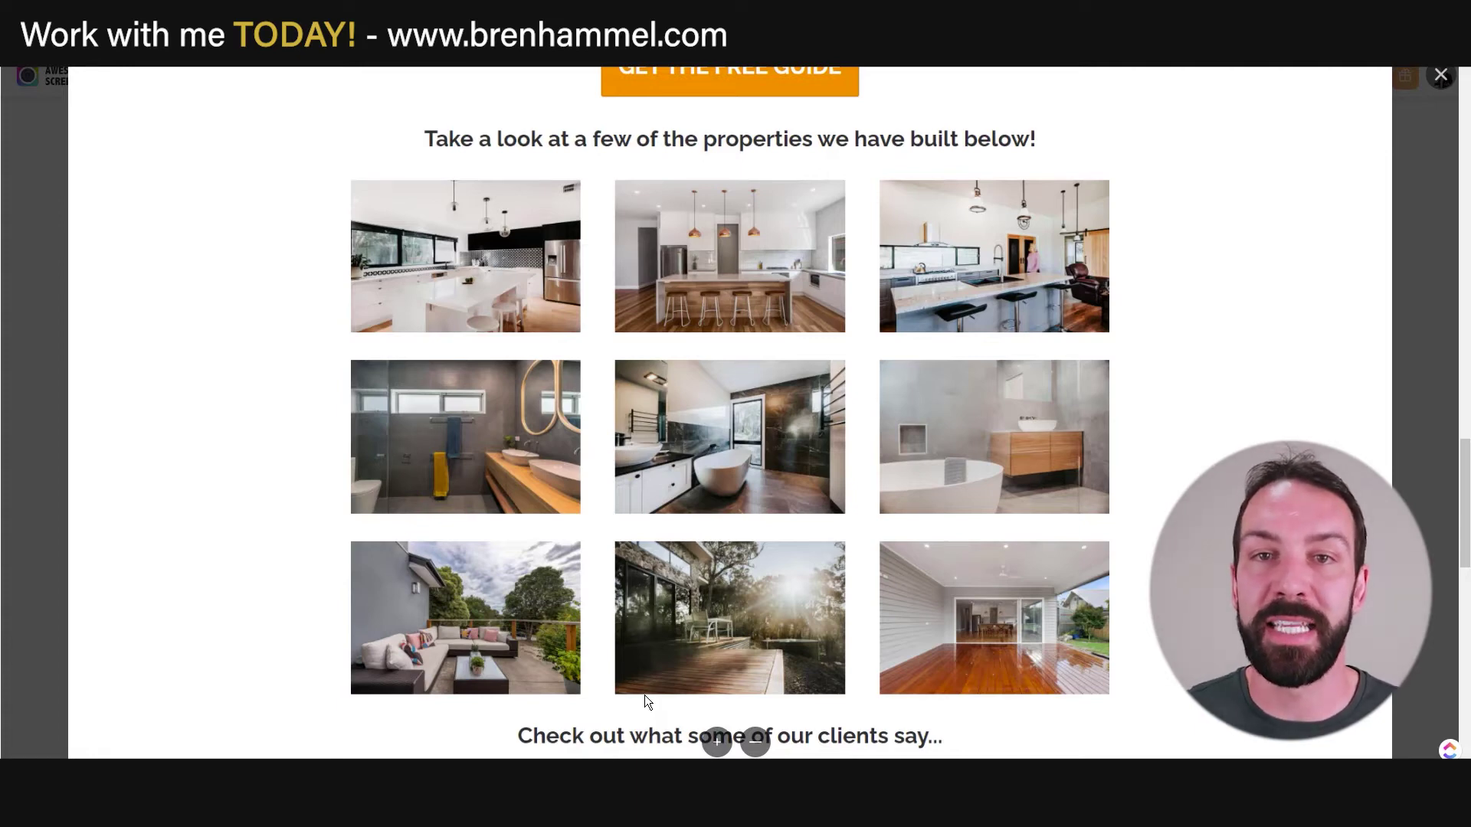
pyautogui.scroll(20, 645, 695)
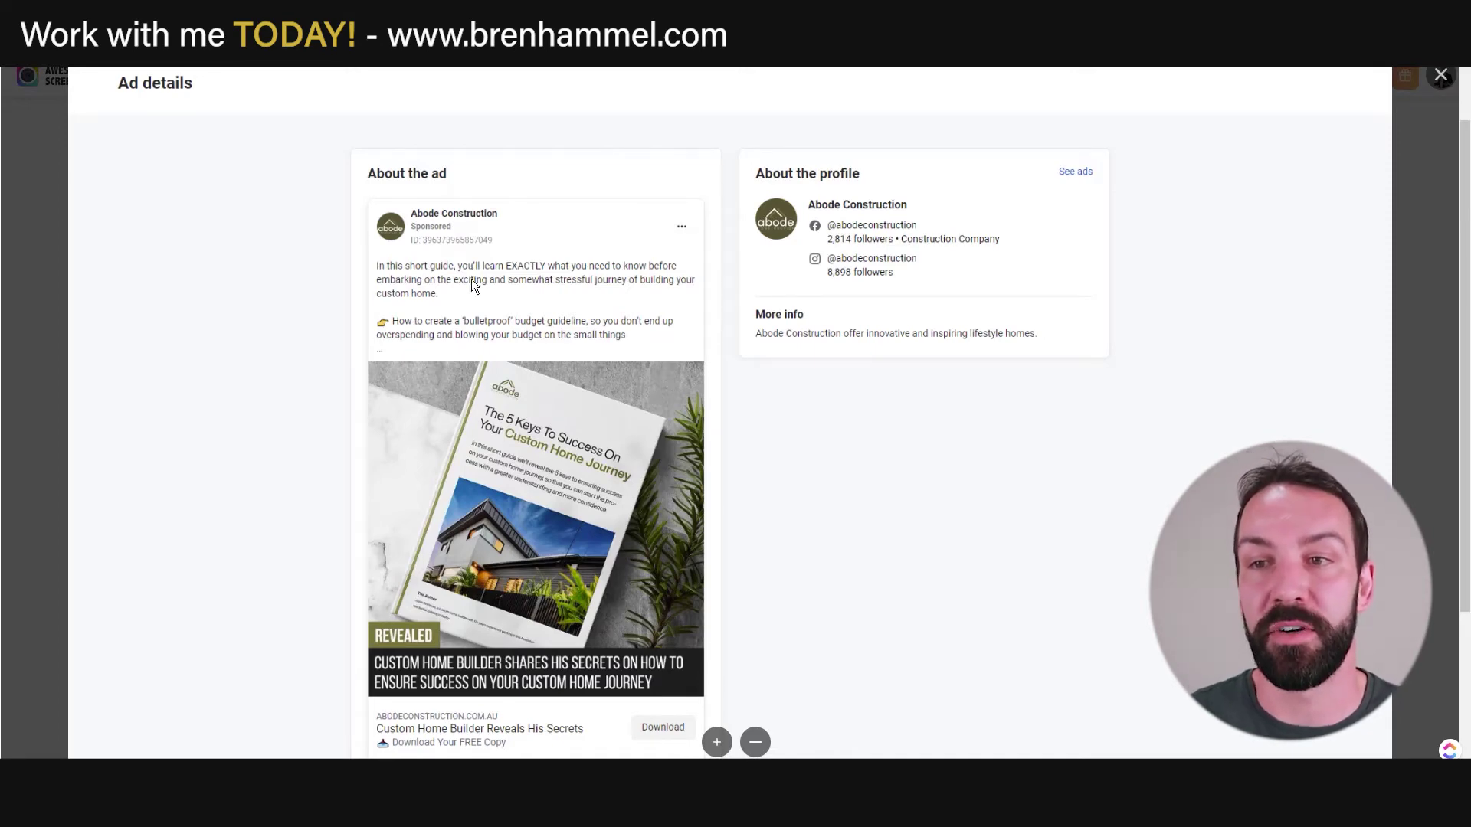
# Step: Examine Abode Construction's custom home guide ad and its free report landing page, including the request form
pyautogui.scroll(-2, 492, 568)
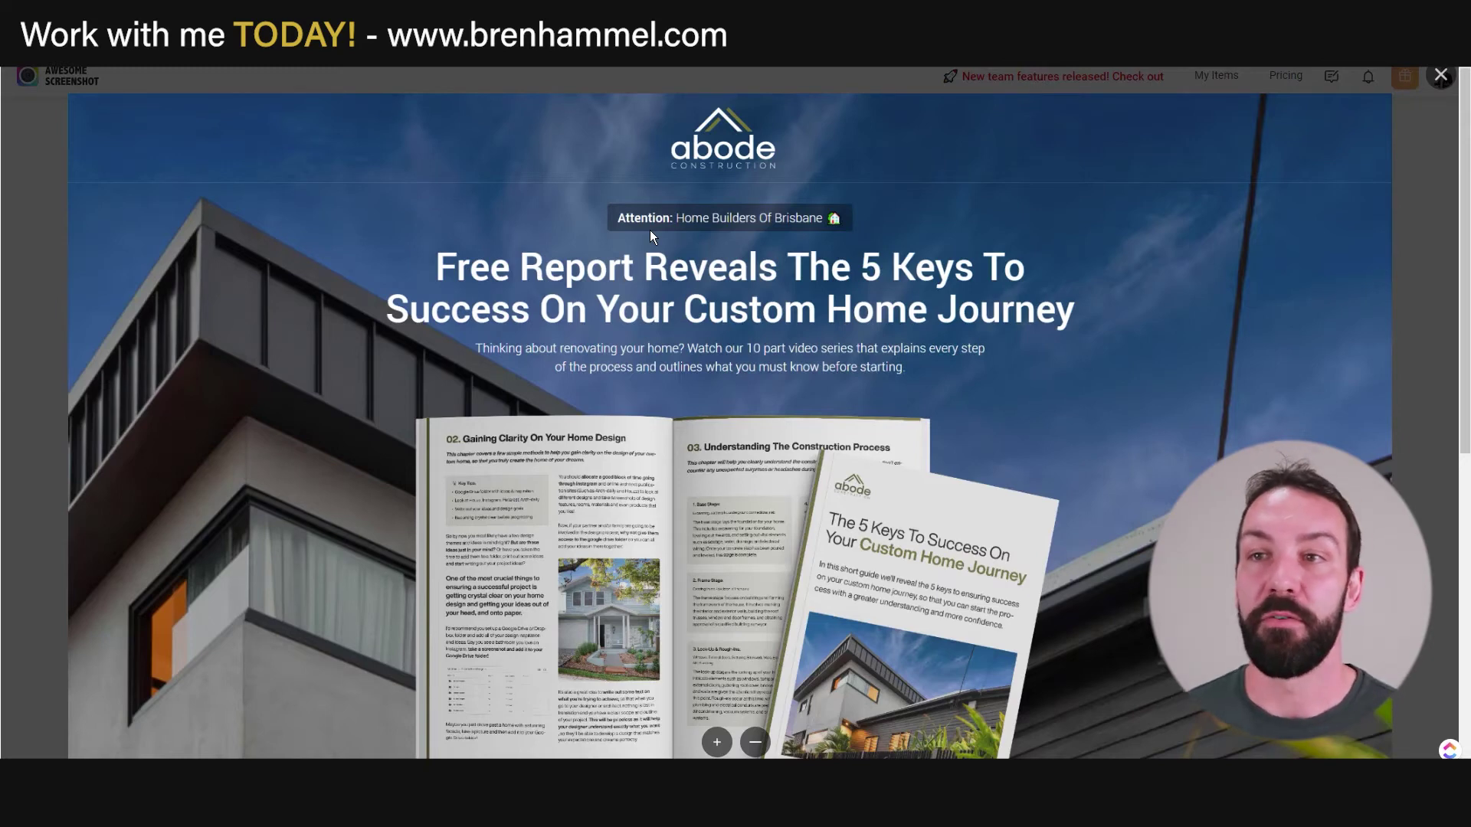
pyautogui.scroll(-2, 657, 319)
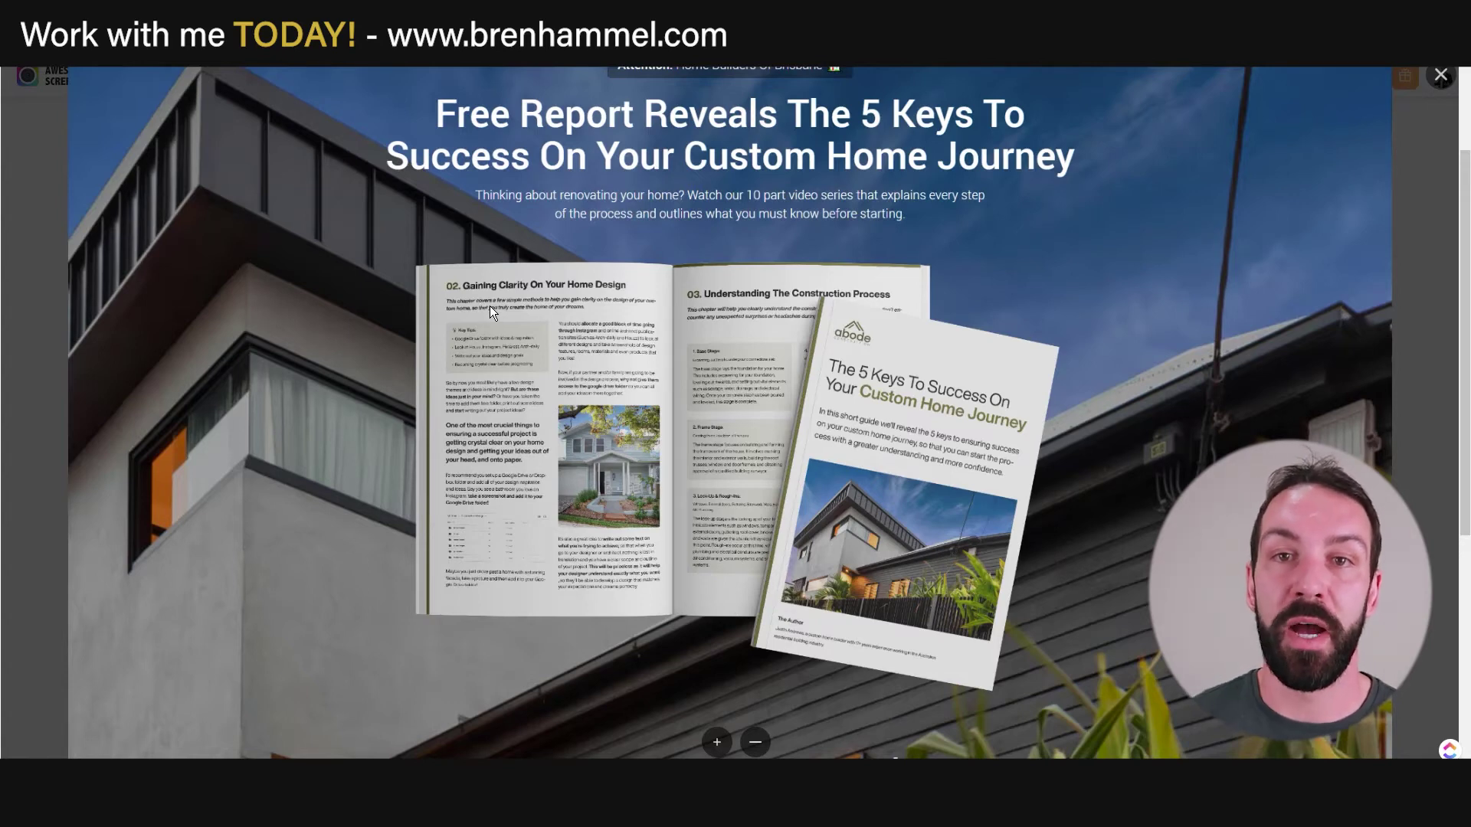
pyautogui.scroll(-5, 1036, 579)
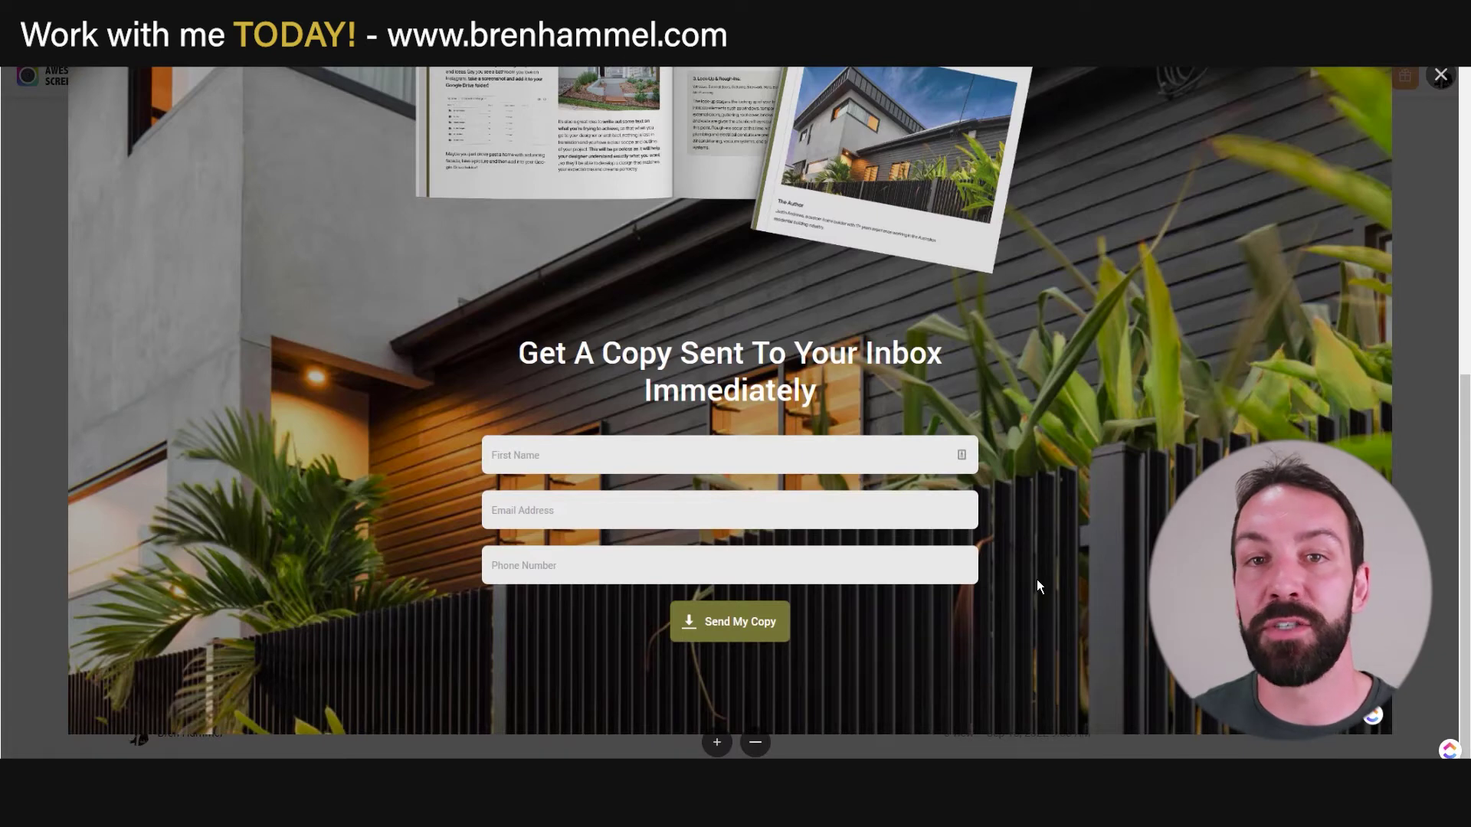
pyautogui.scroll(10, 996, 425)
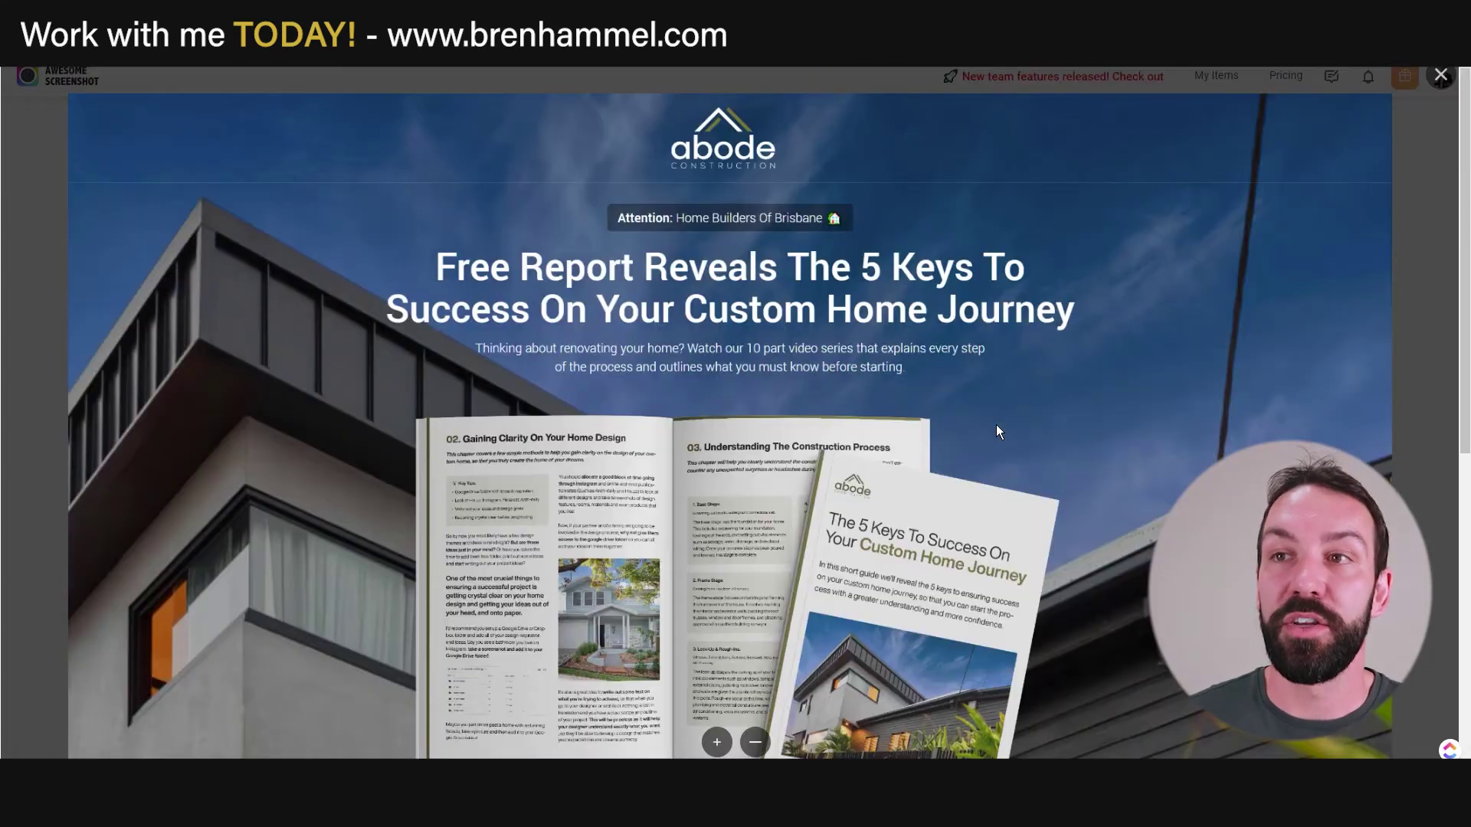
pyautogui.scroll(-2, 979, 444)
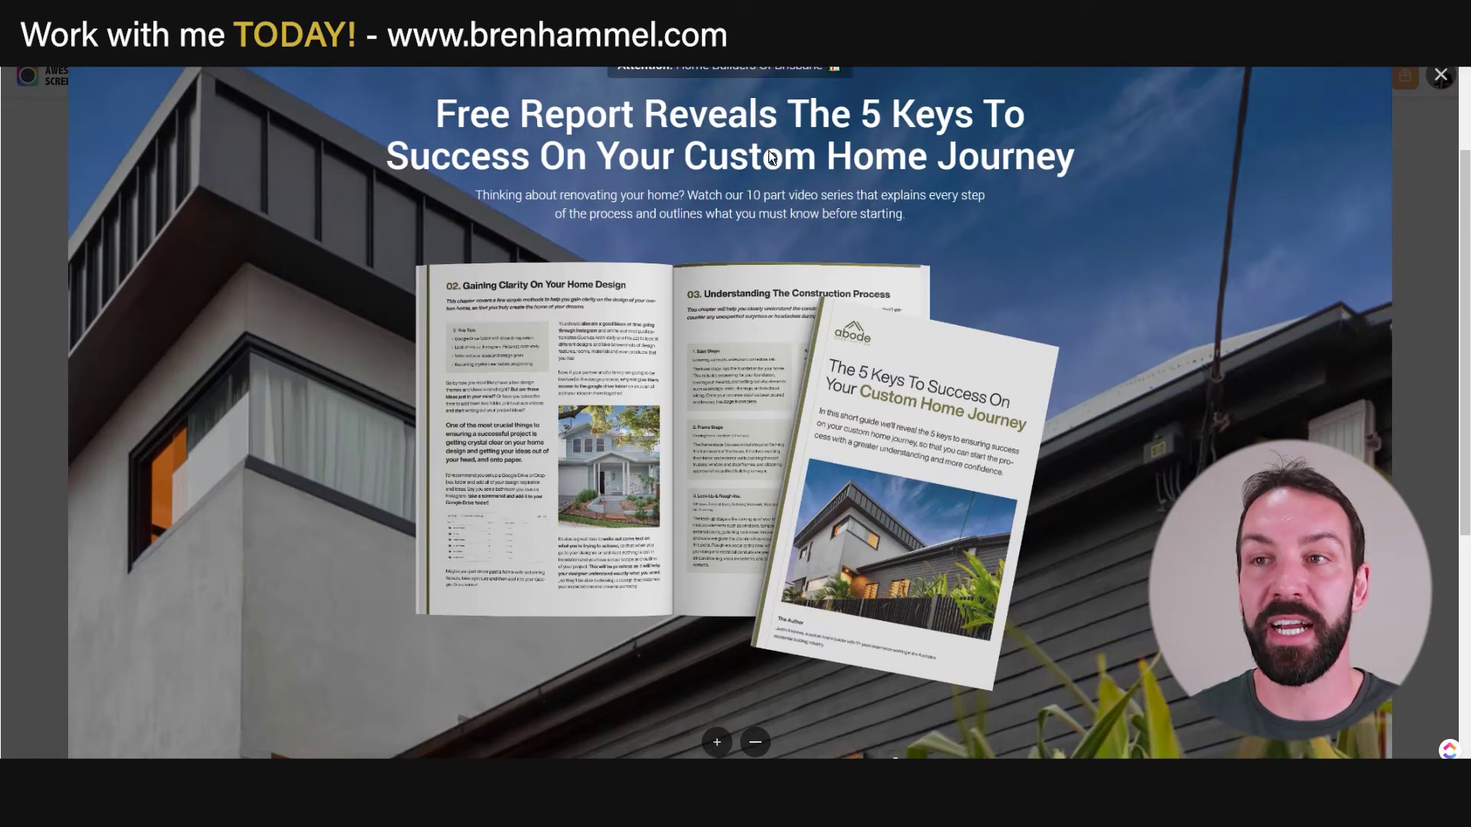
pyautogui.scroll(-5, 770, 150)
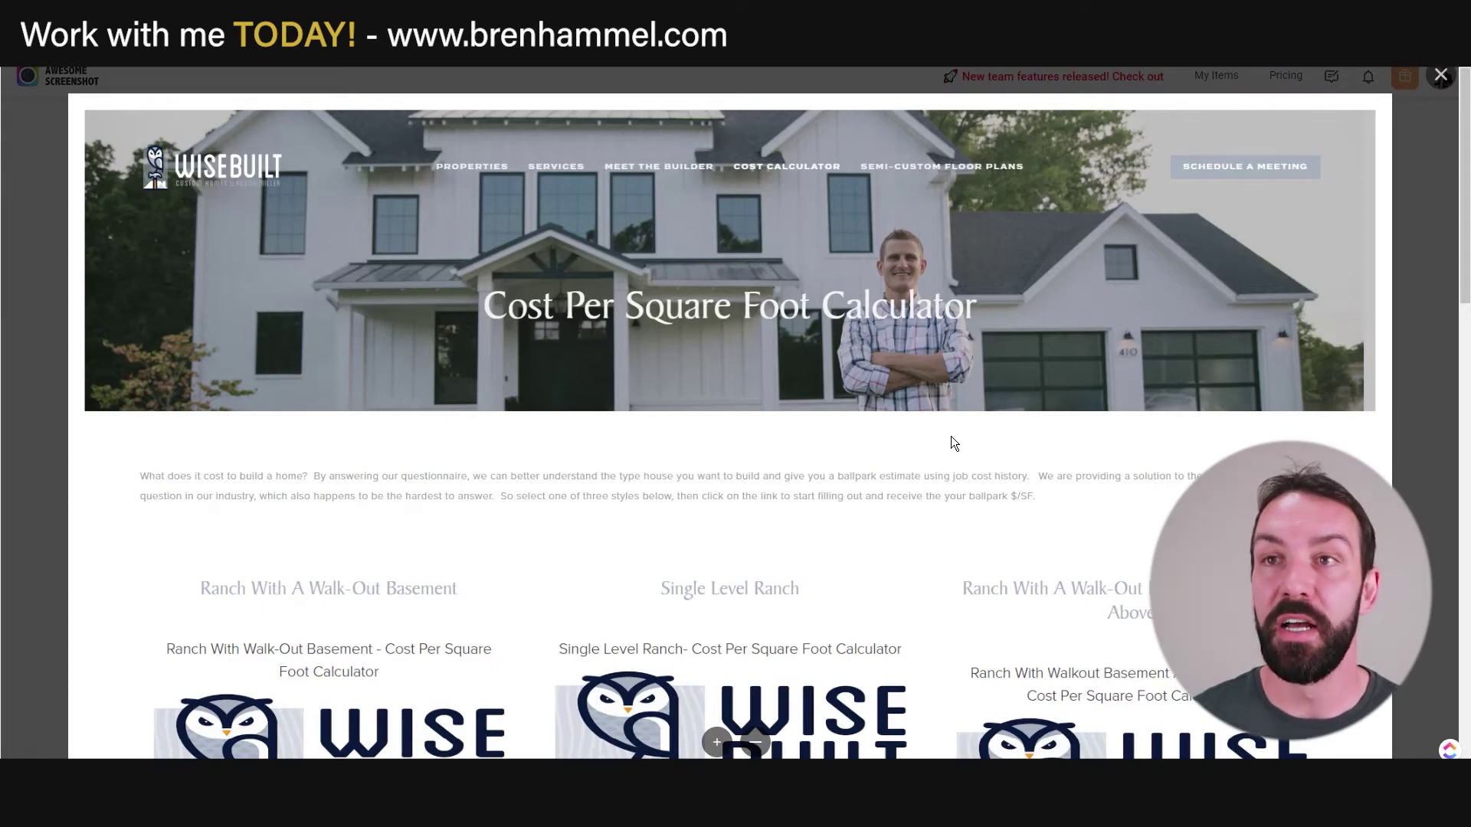
# Step: Examine the Wisebuilt cost per square foot calculator page, including its ranch home quizzes and building process flow chart
pyautogui.scroll(-4, 995, 468)
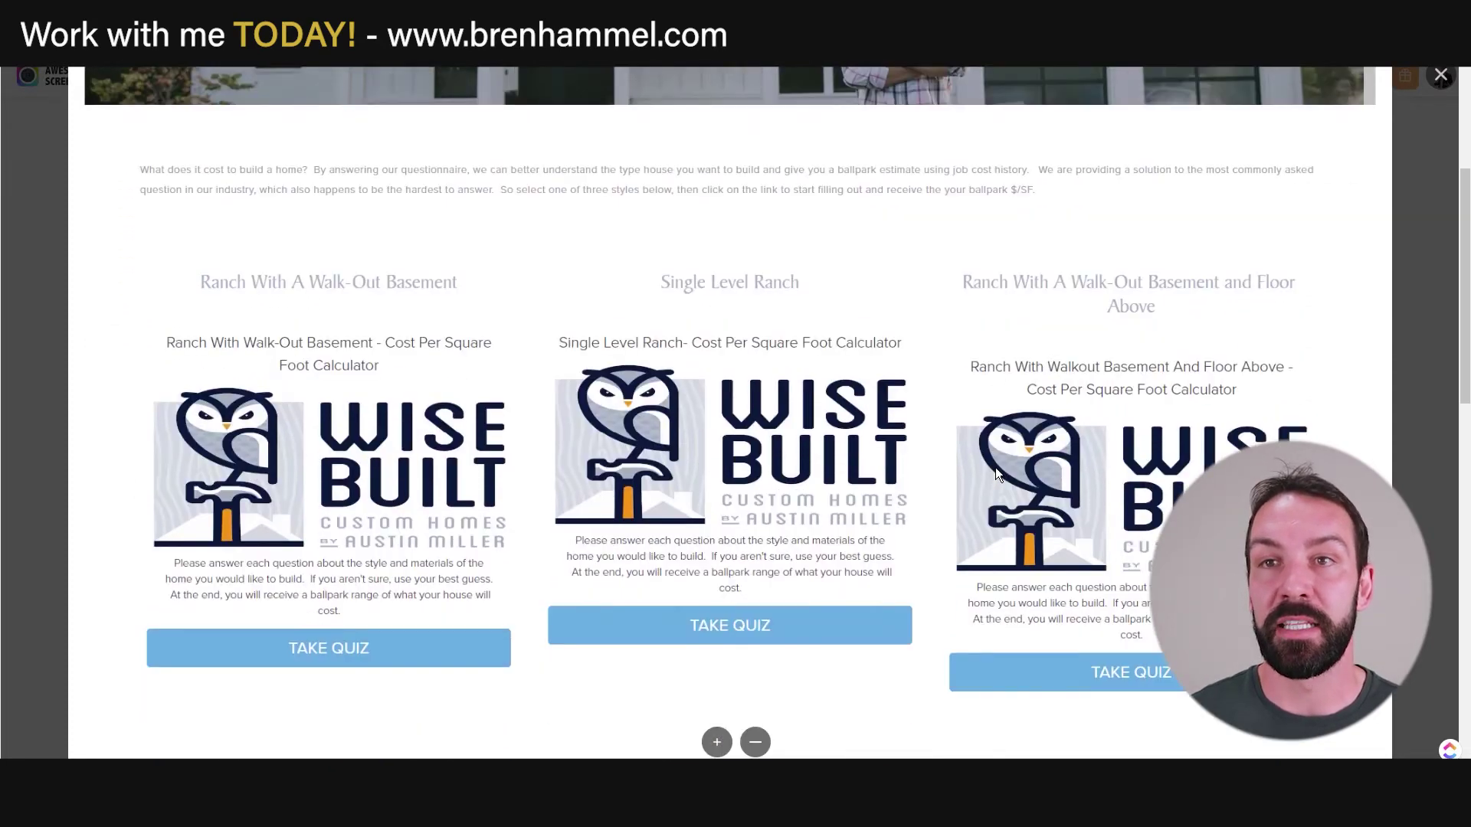
pyautogui.scroll(3, 813, 370)
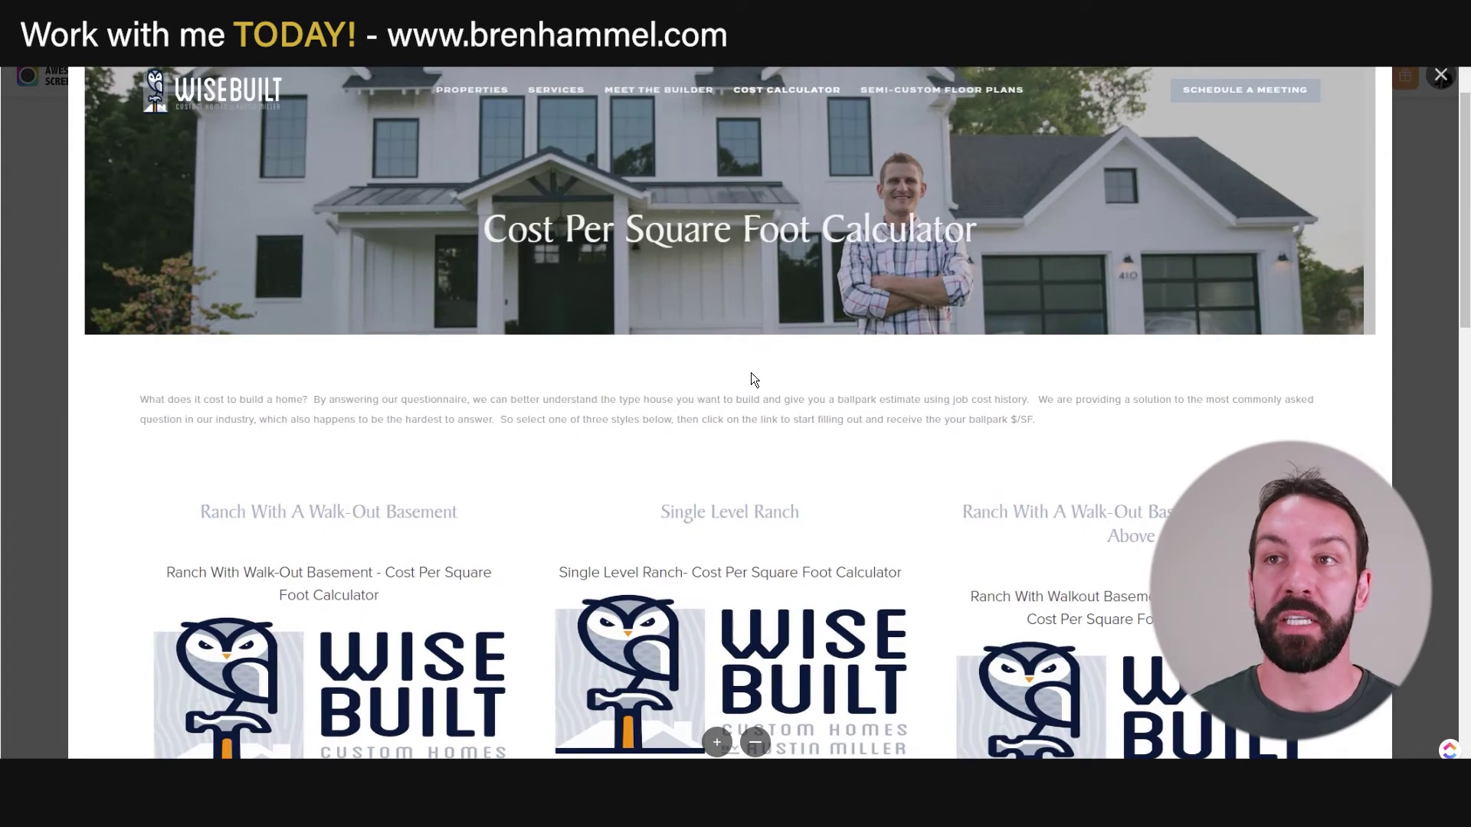
pyautogui.scroll(-3, 751, 378)
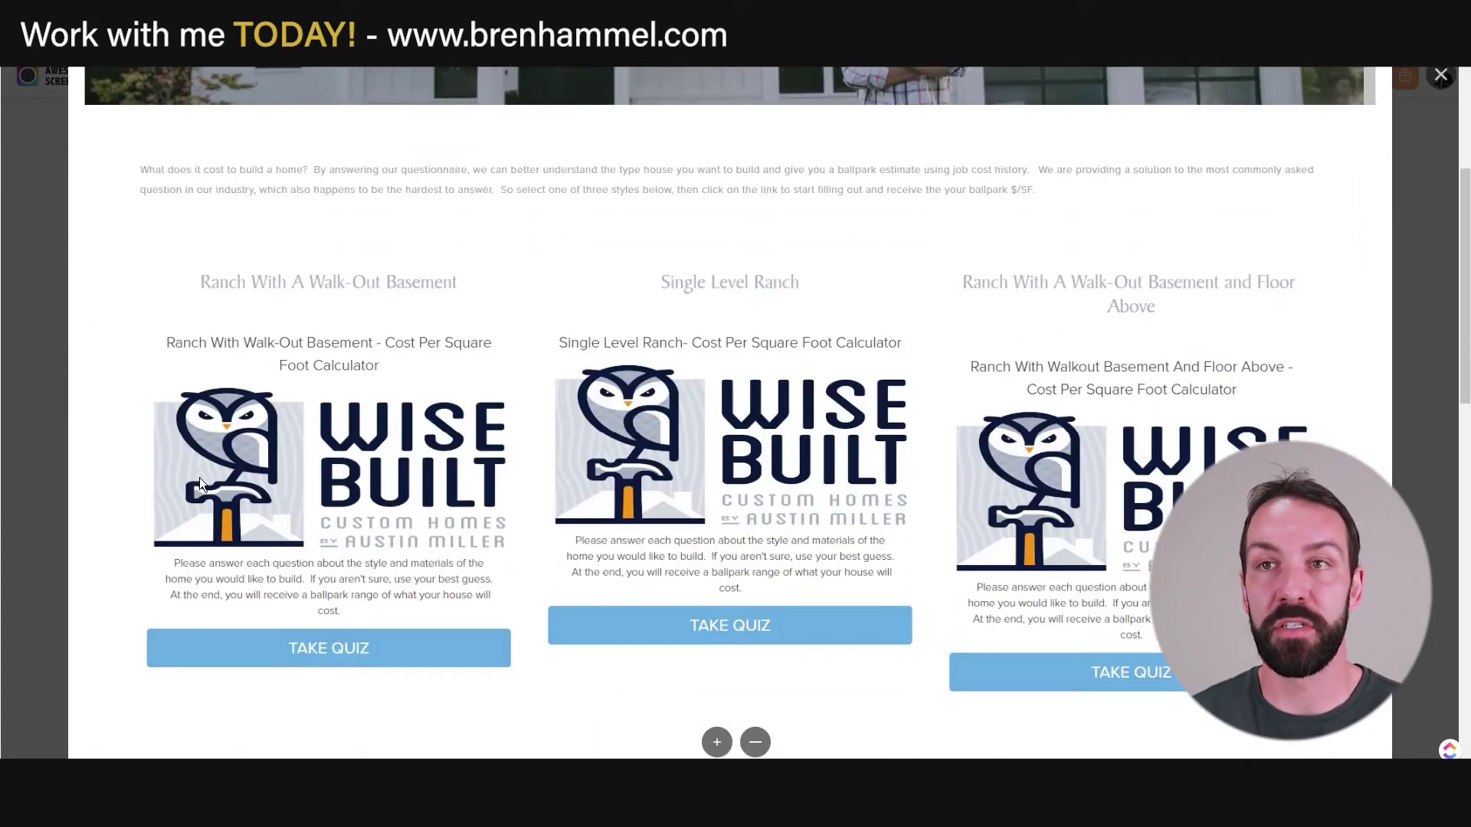
pyautogui.scroll(-2, 199, 477)
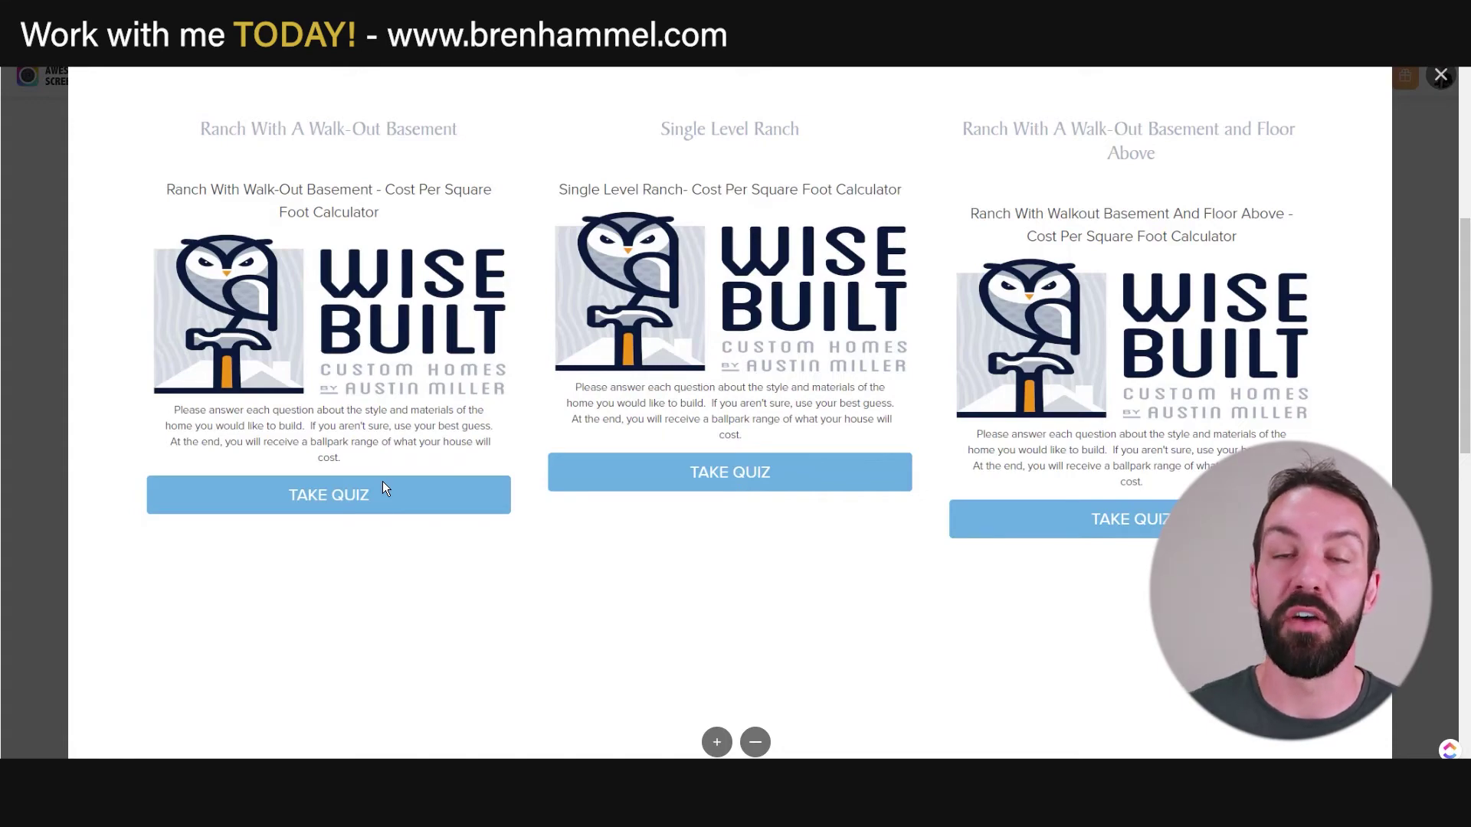
pyautogui.scroll(-5, 383, 481)
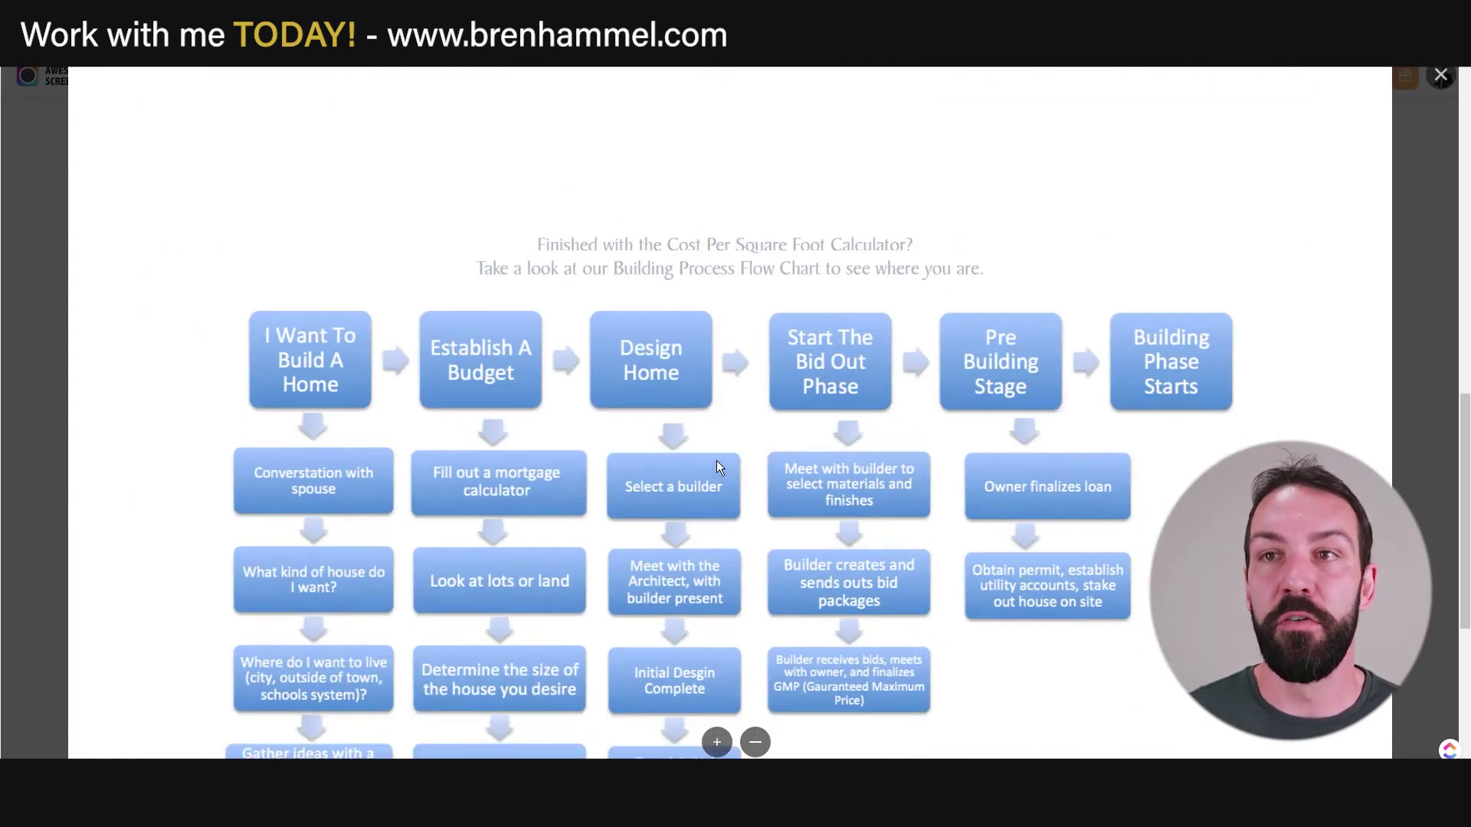
pyautogui.scroll(-3, 544, 467)
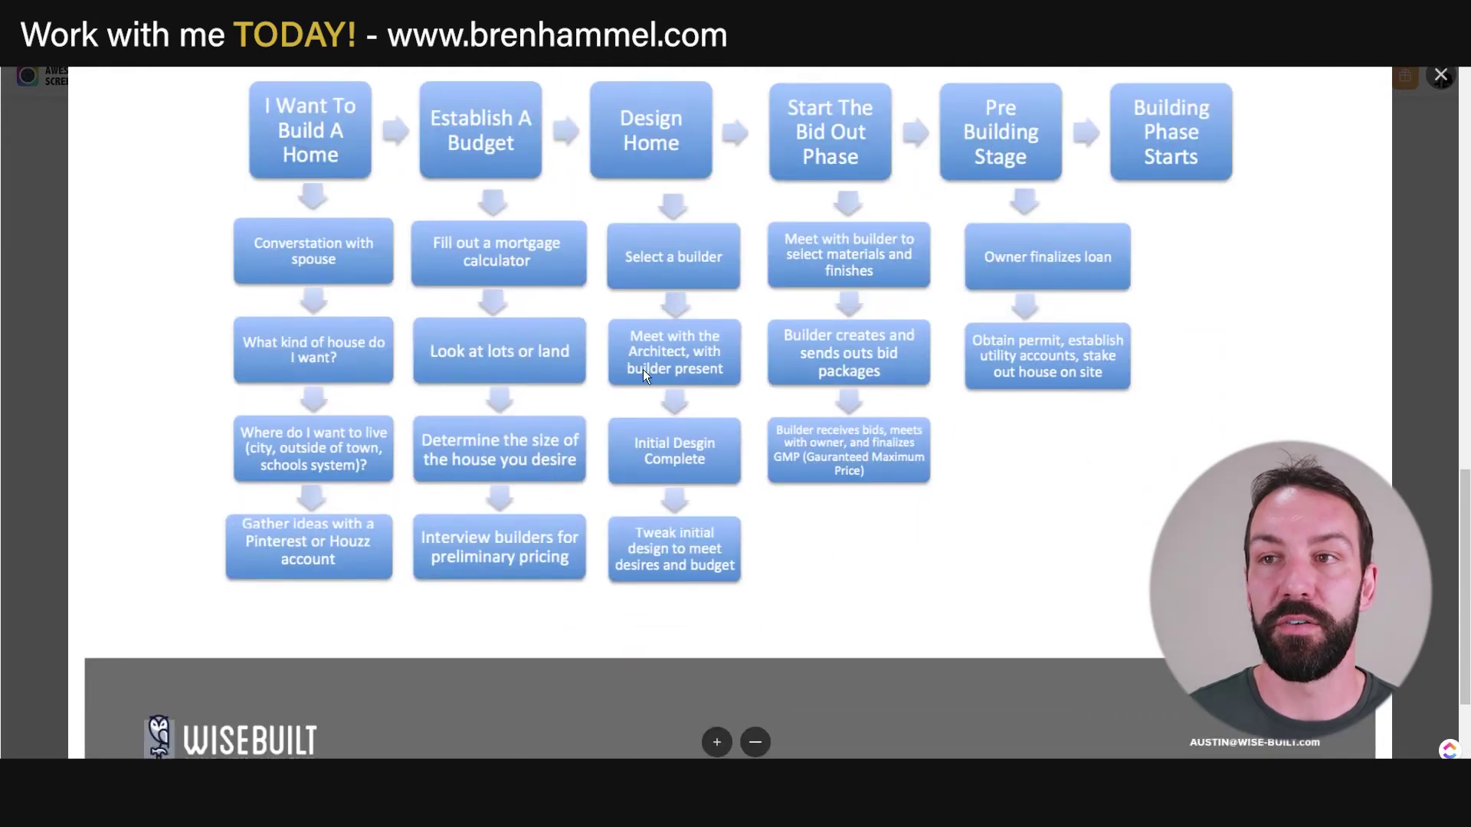
pyautogui.scroll(2, 589, 449)
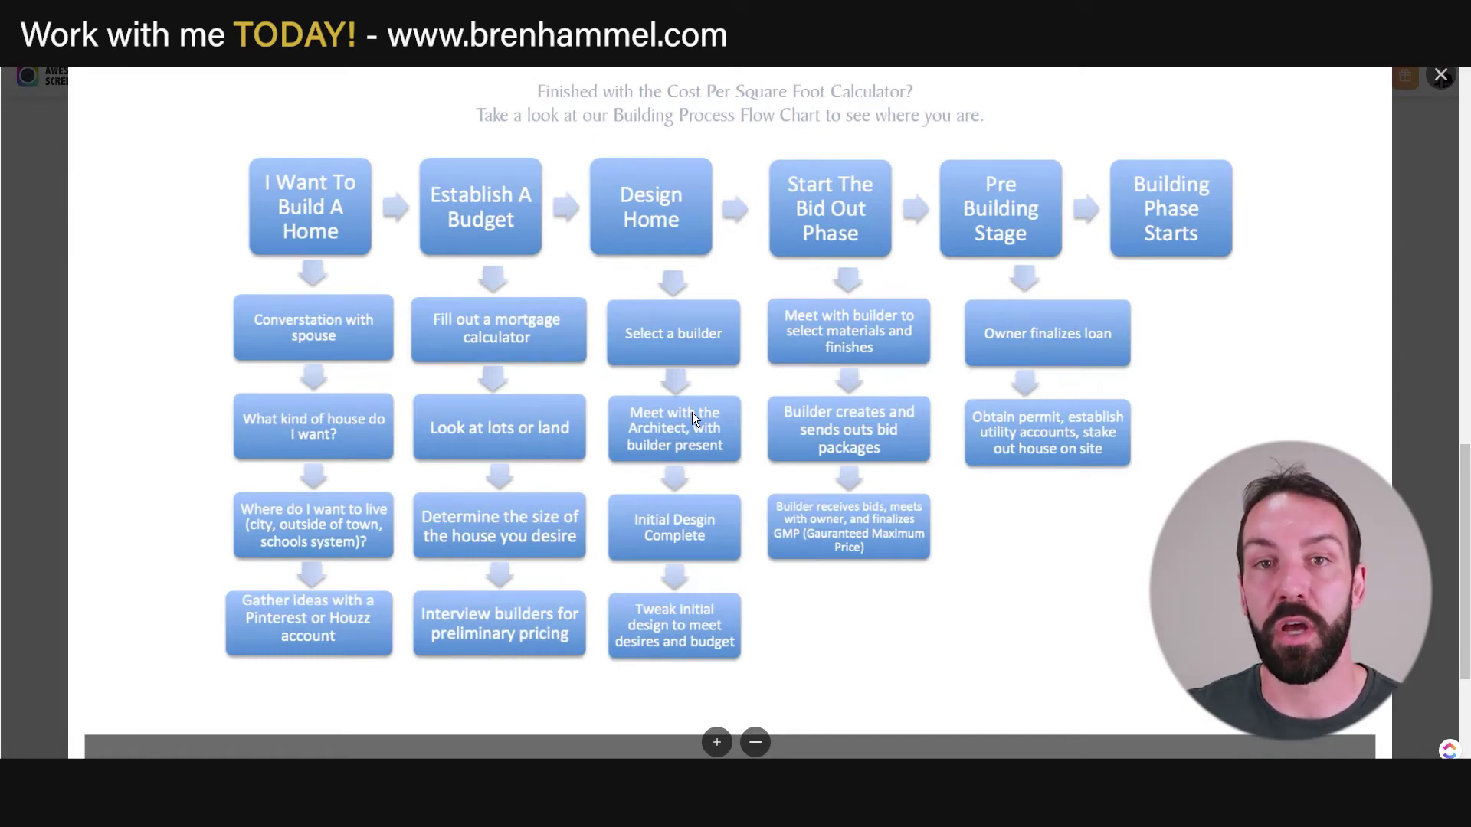
pyautogui.scroll(10, 691, 411)
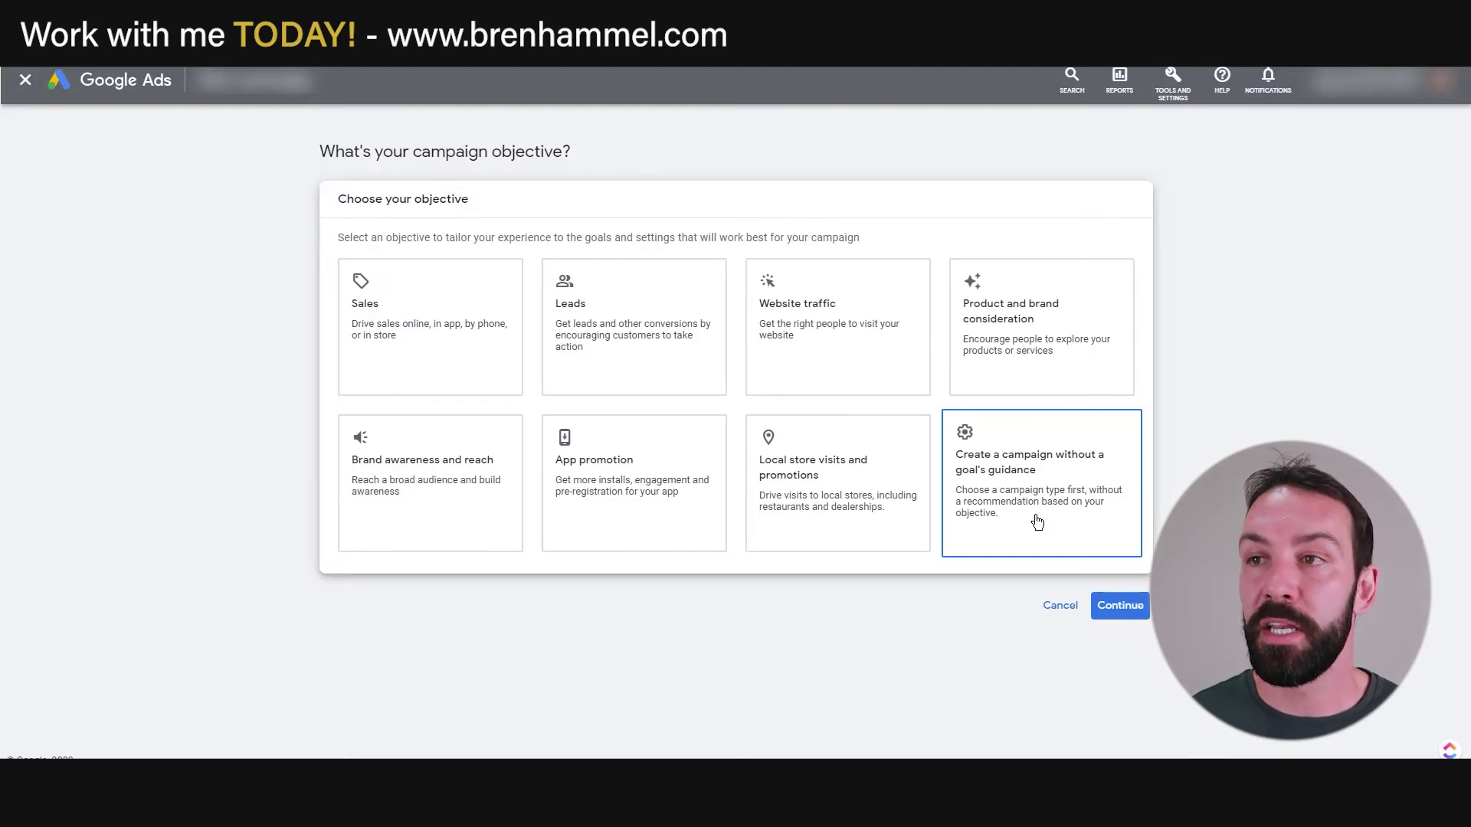
# Step: Start a video campaign without a goal's guidance, using the custom video campaign subtype, and continue to its settings
pyautogui.click(1037, 522)
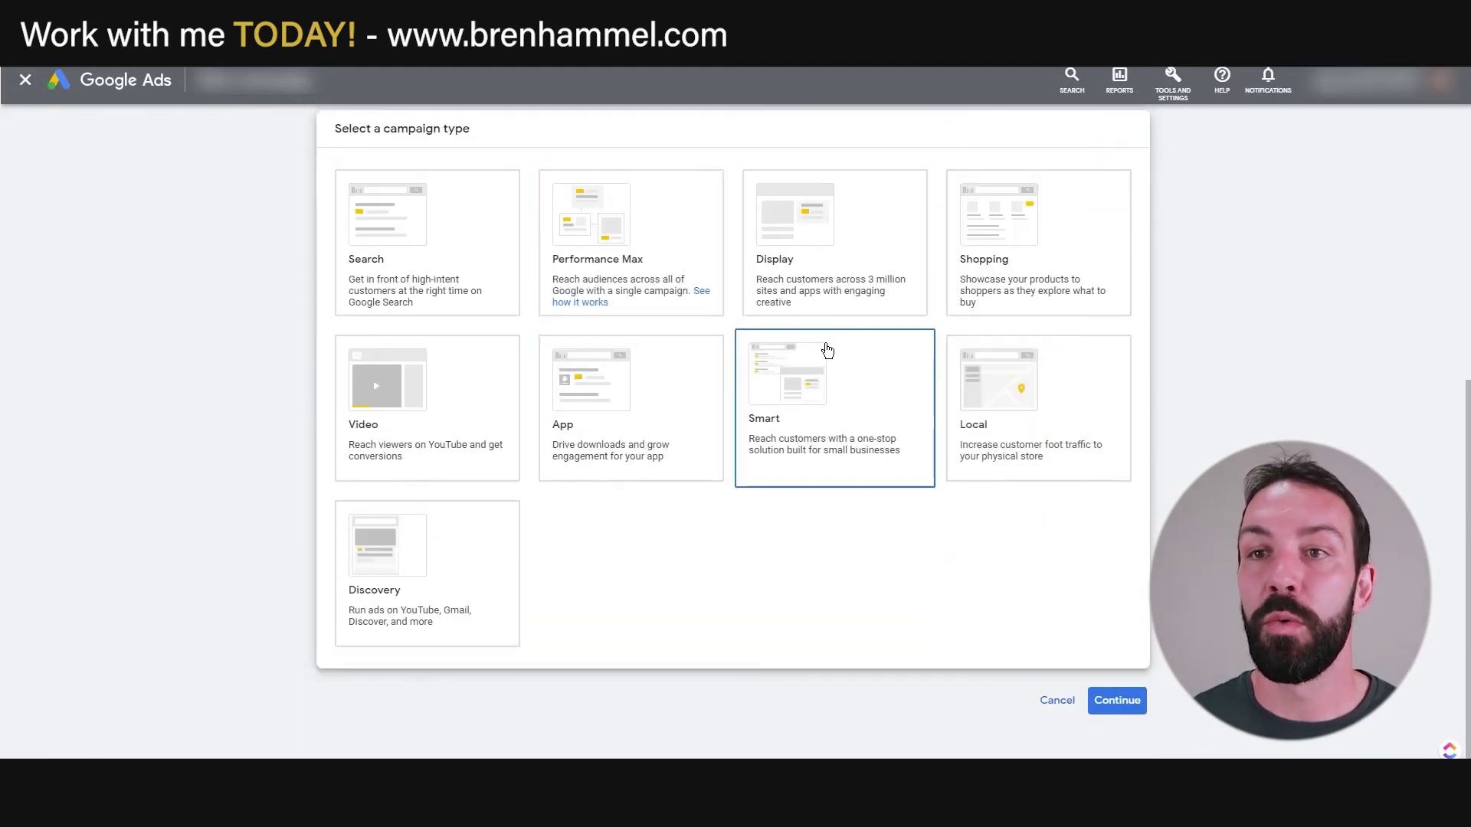
pyautogui.click(452, 404)
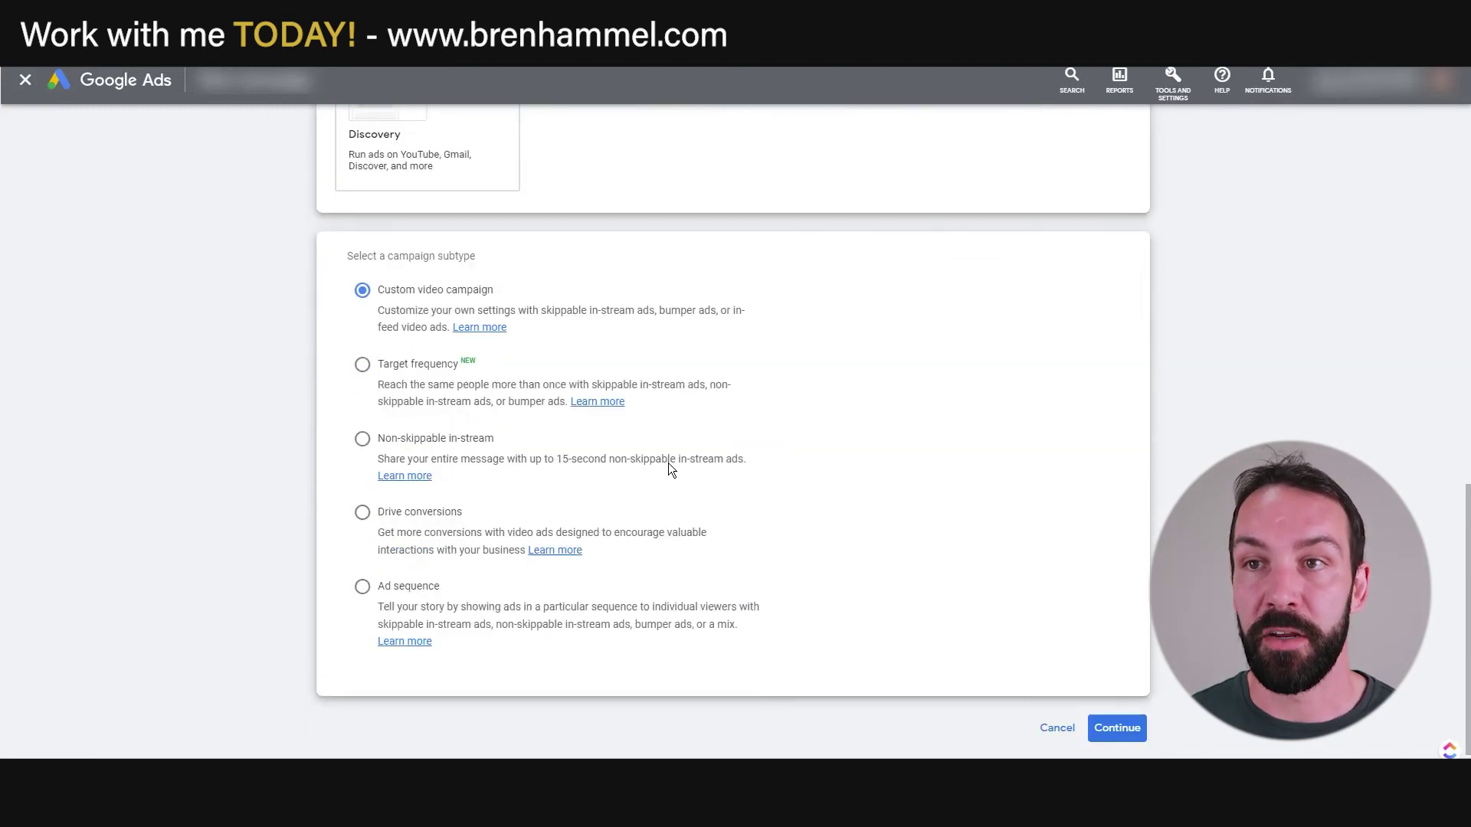
pyautogui.scroll(-1, 668, 467)
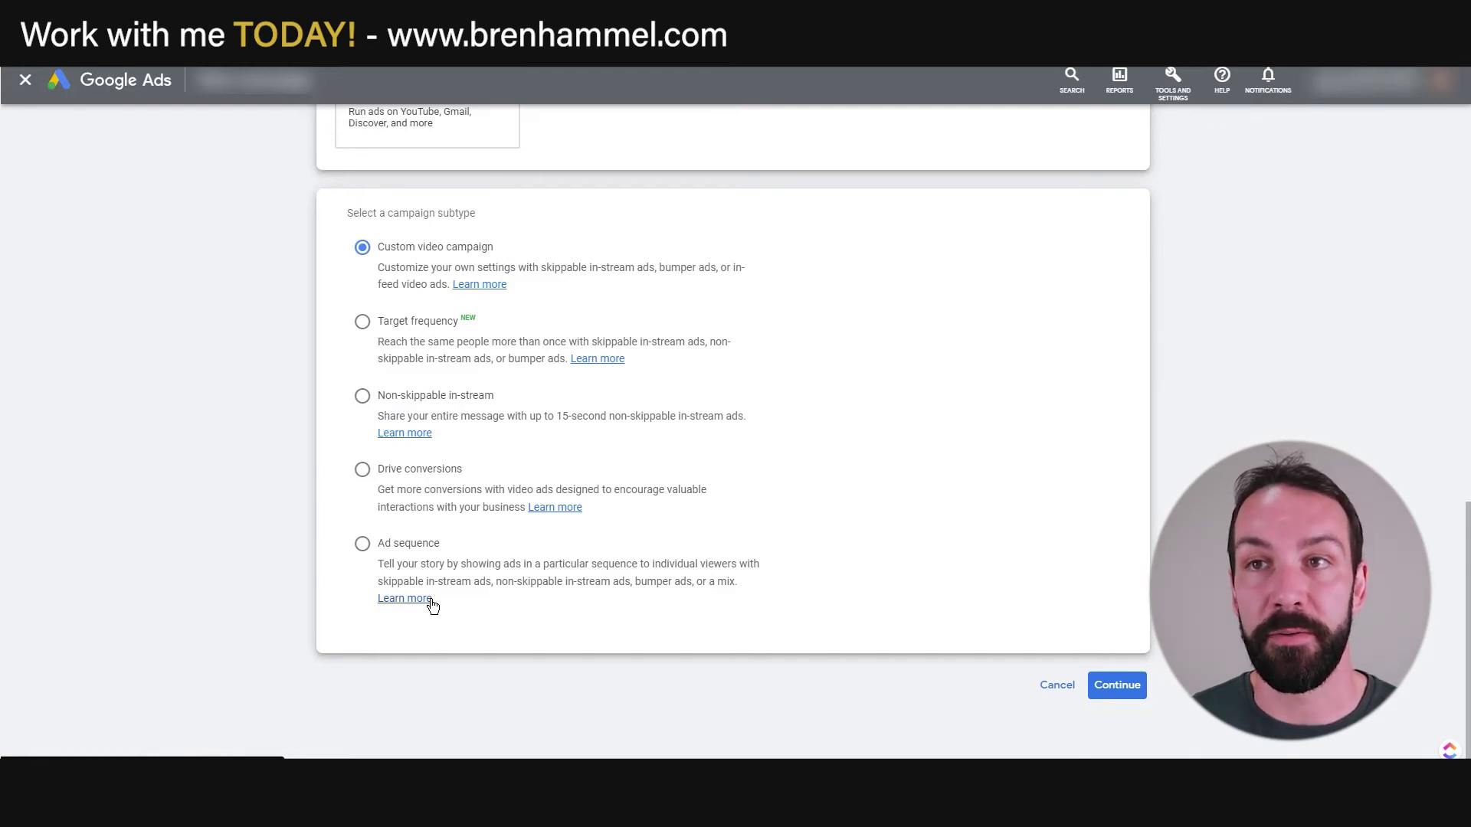
pyautogui.click(1120, 686)
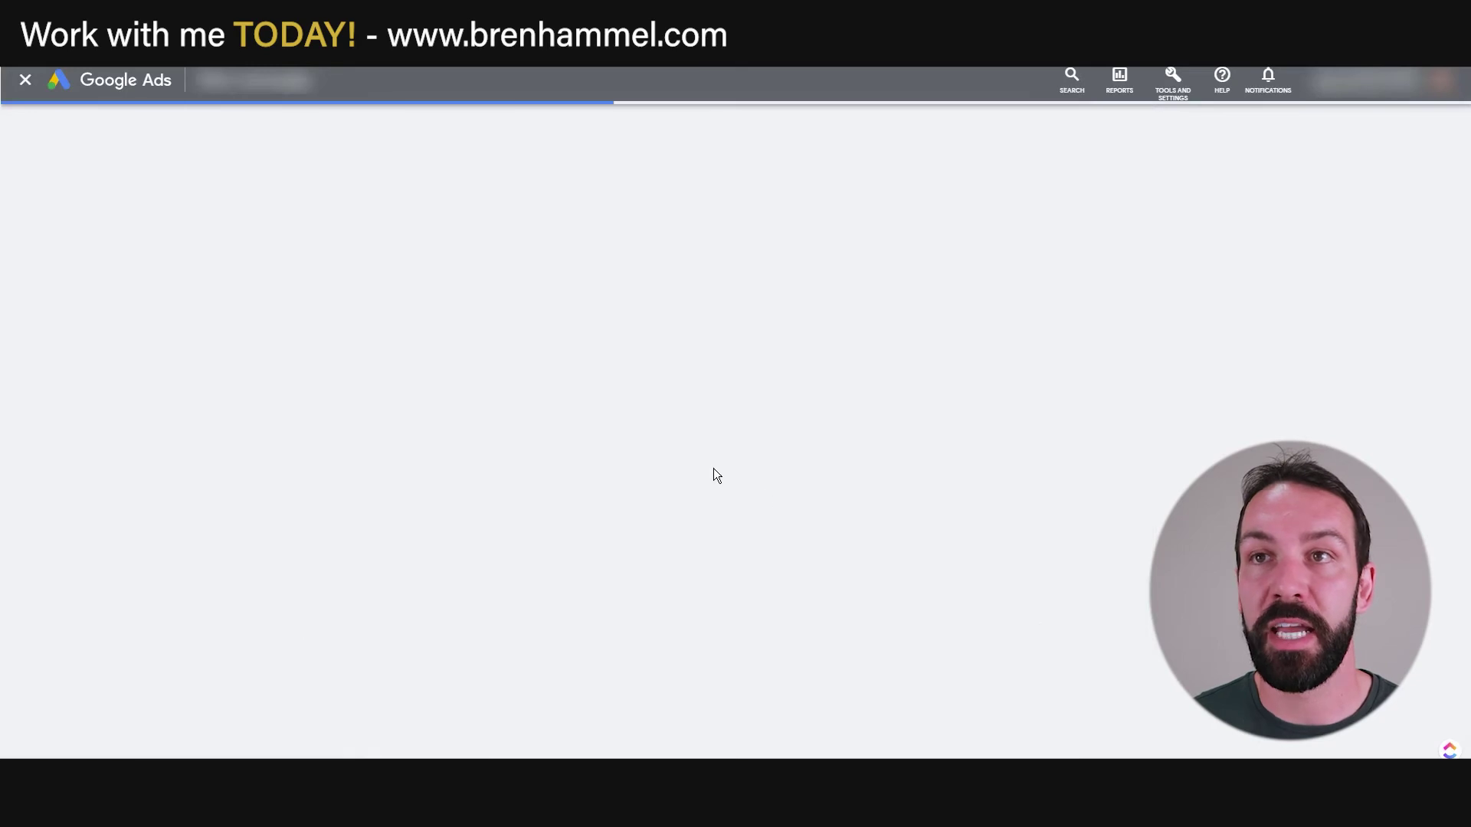
# Step: Exclude video partners on the Display Network from the campaign's networks
pyautogui.scroll(-5, 558, 292)
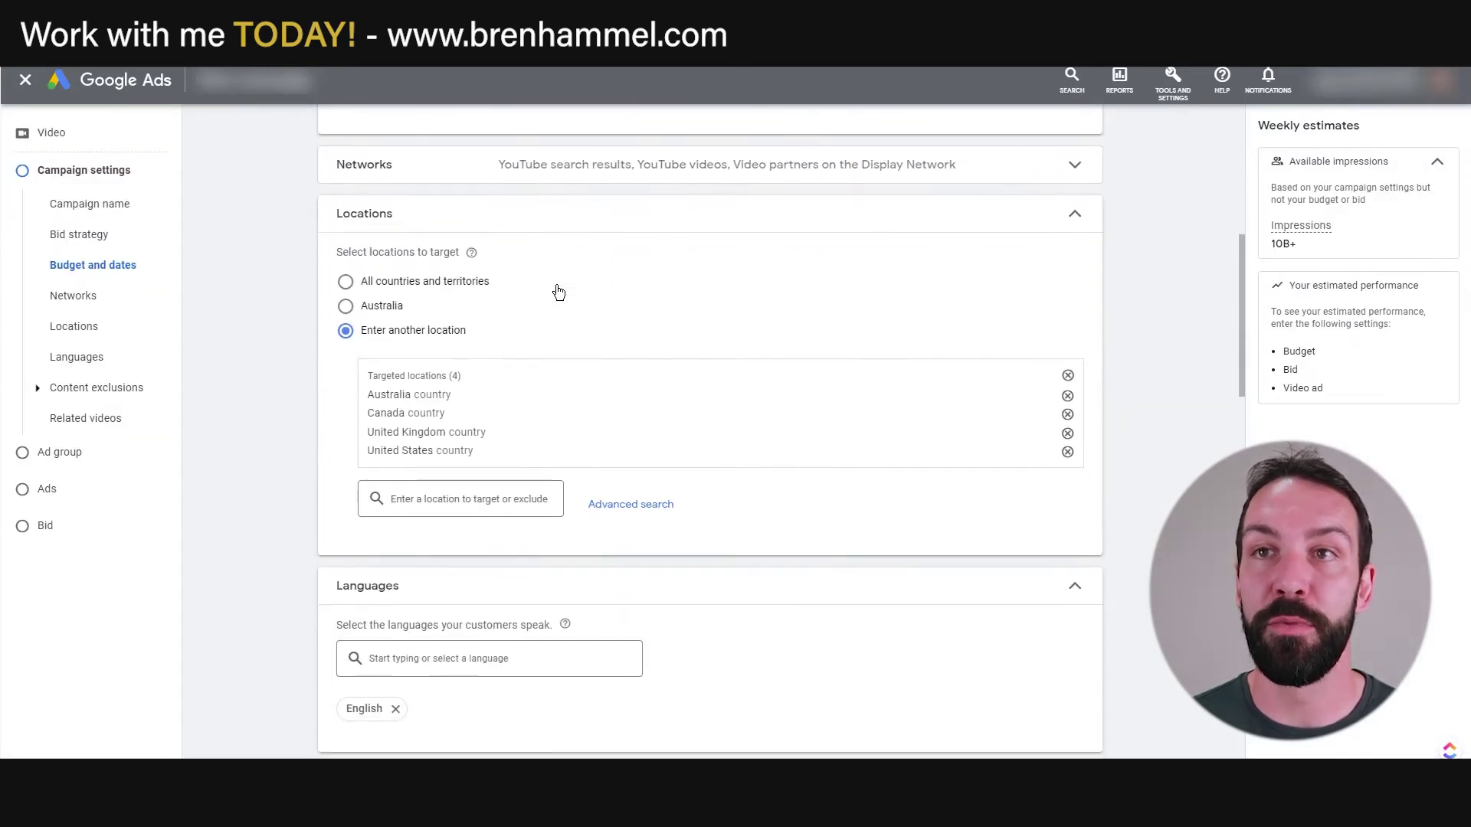
pyautogui.click(458, 164)
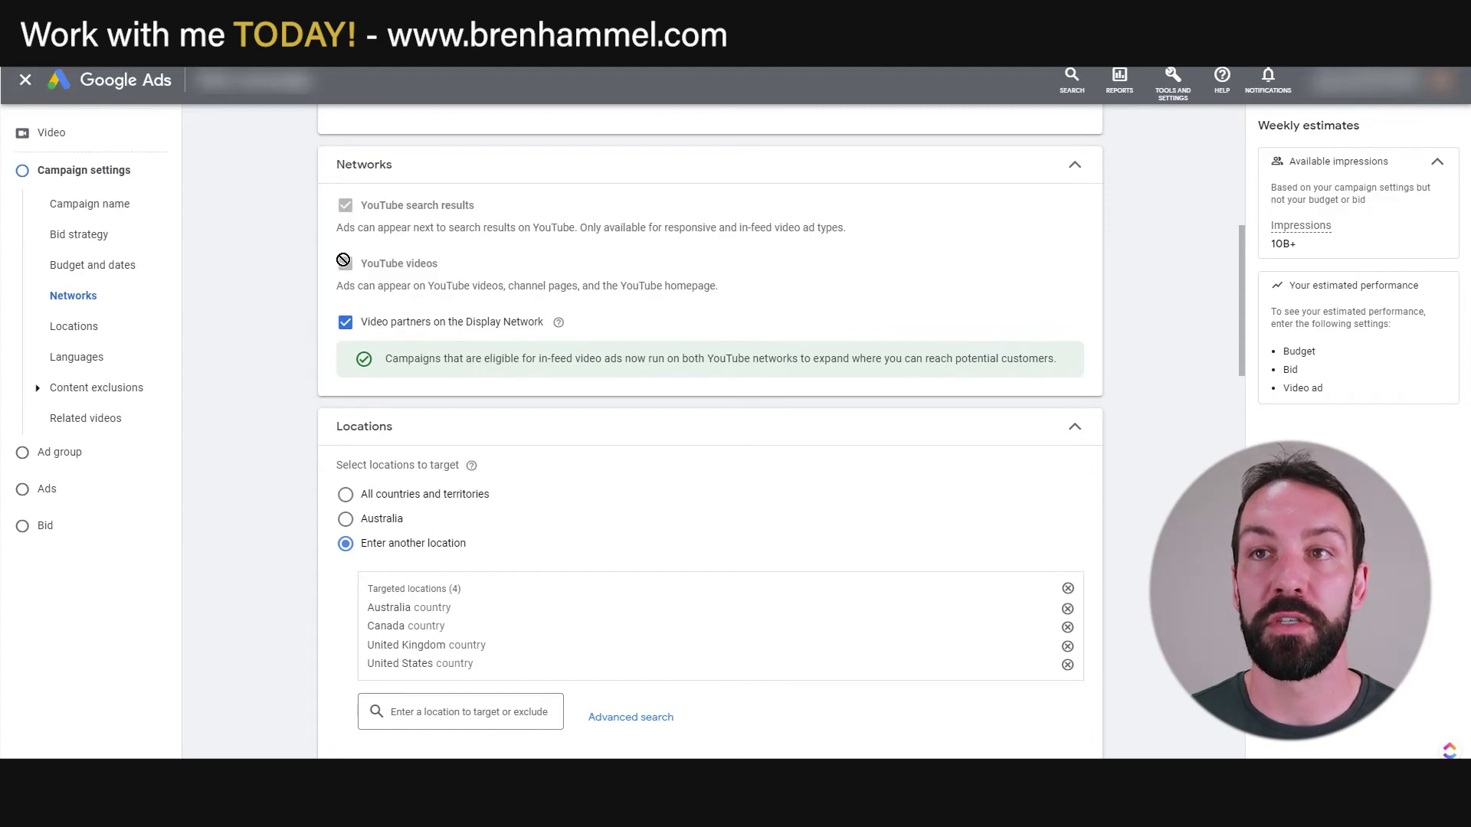
pyautogui.click(344, 335)
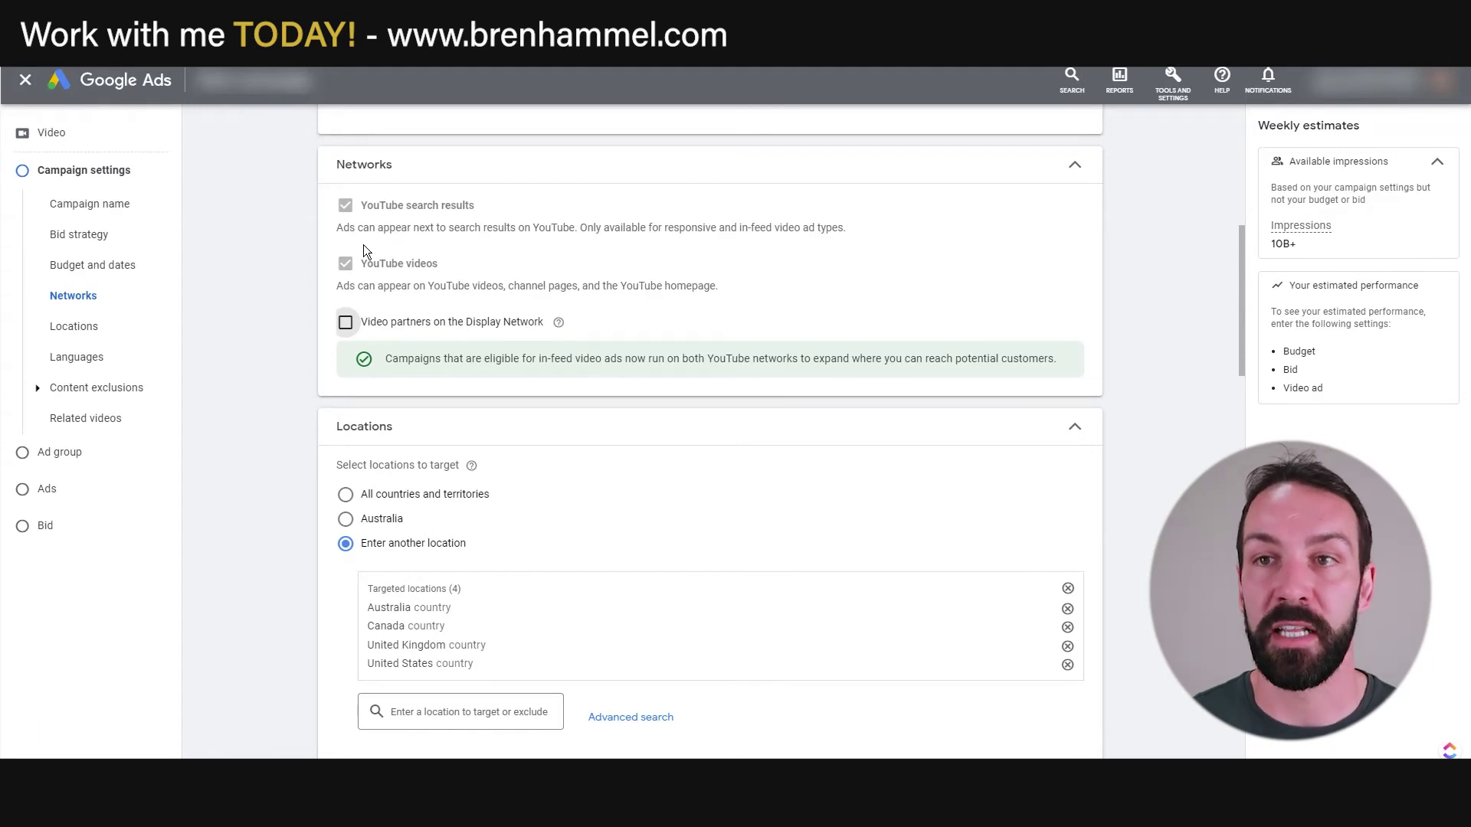
pyautogui.scroll(-2, 471, 437)
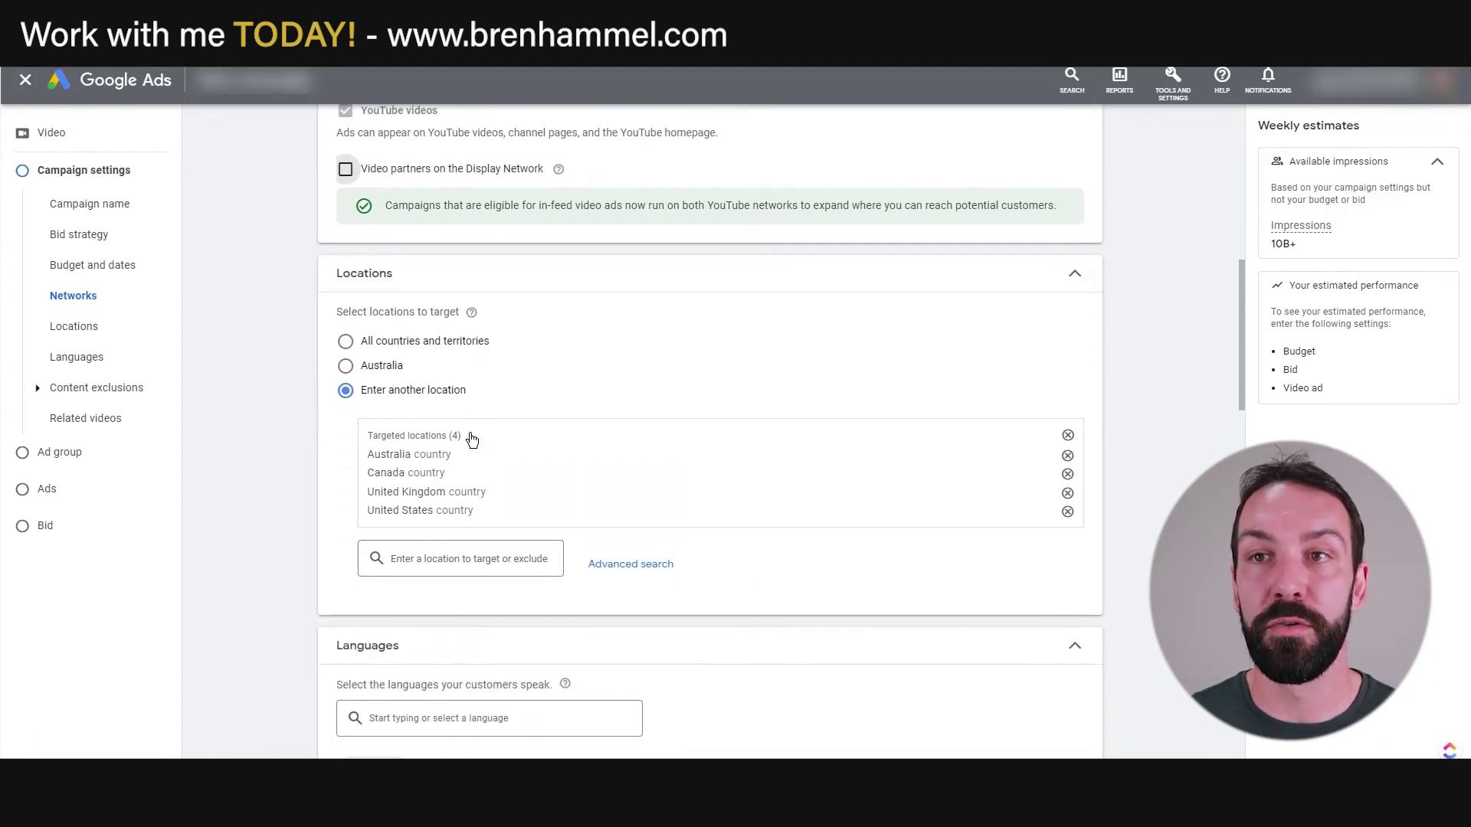
# Step: Remove Australia, Canada, United Kingdom and United States from the campaign's targeted locations
pyautogui.click(1067, 458)
pyautogui.click(1068, 457)
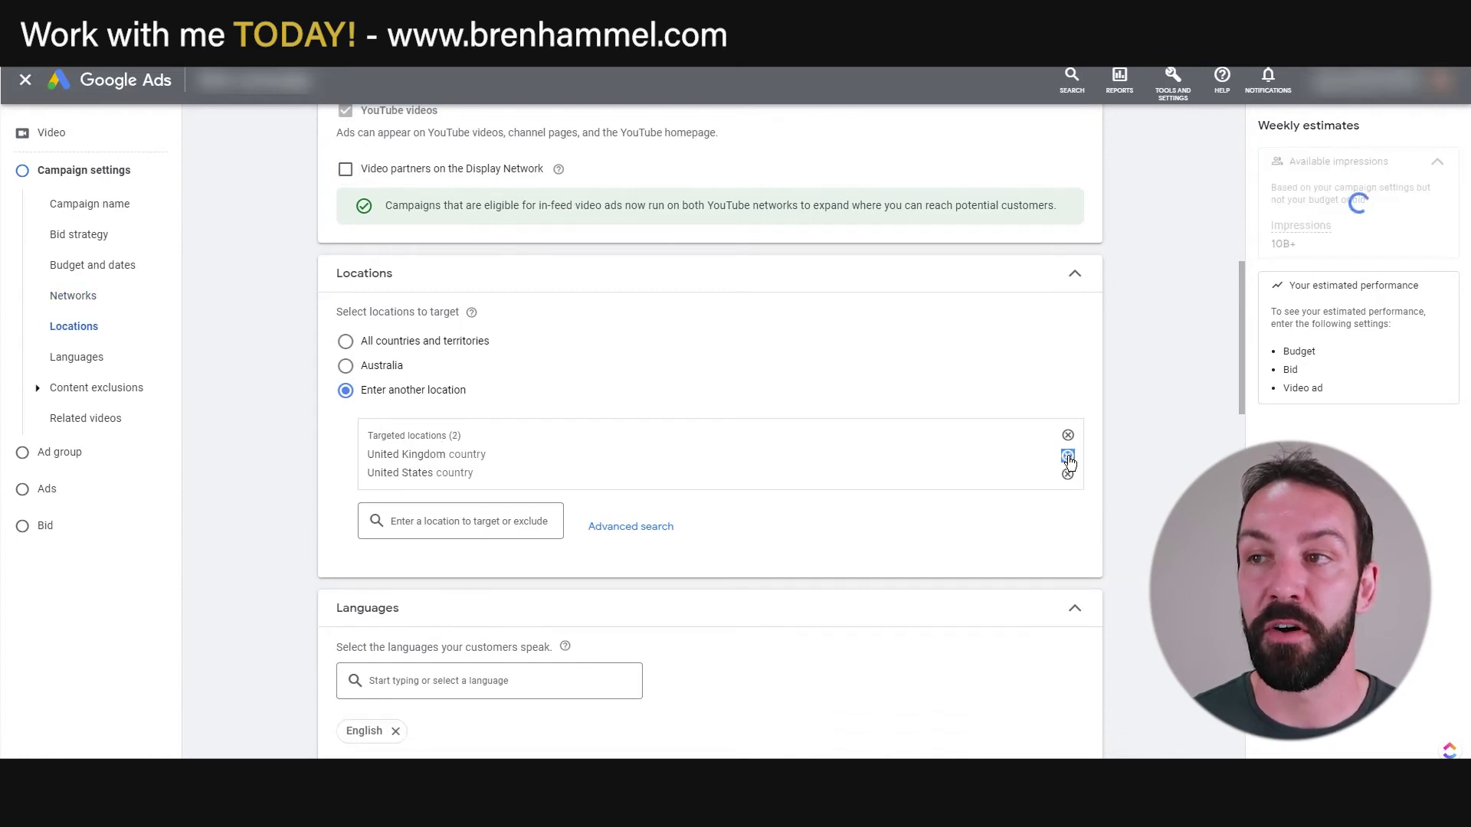
pyautogui.click(1068, 458)
pyautogui.click(1068, 457)
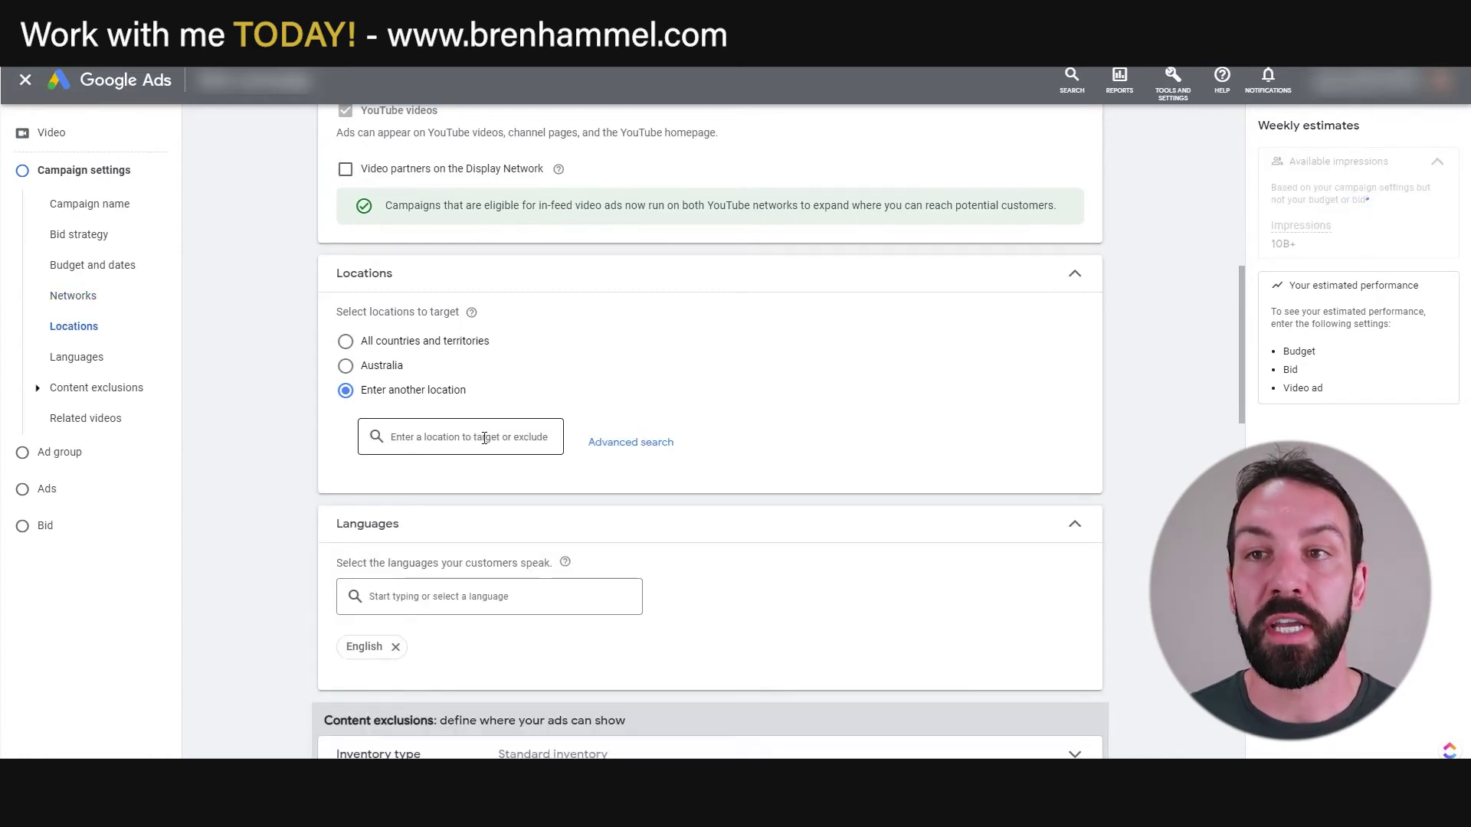
# Step: Use the advanced location search to target the city of Miami, Florida, United States
pyautogui.click(622, 445)
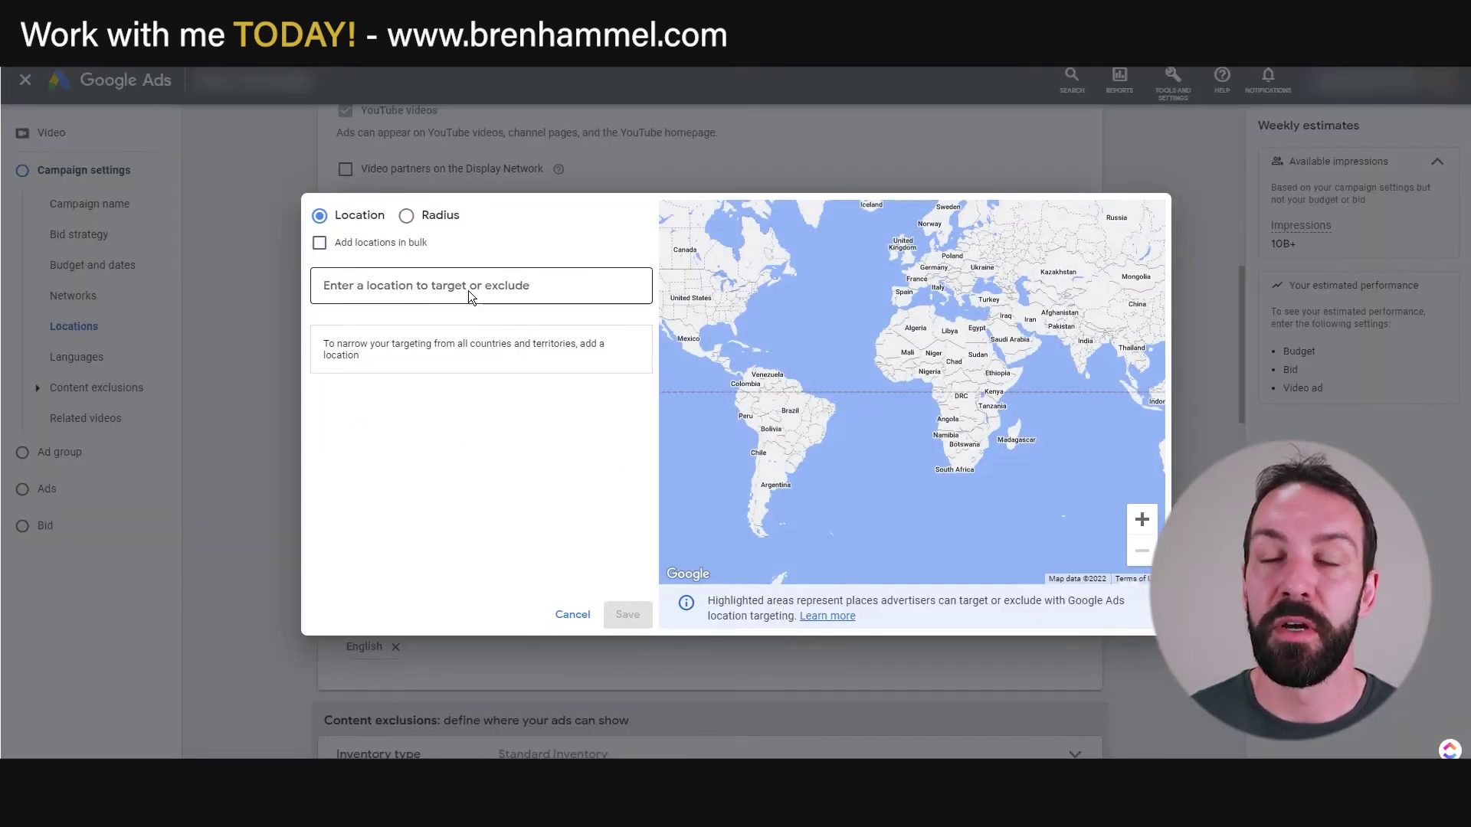
pyautogui.click(469, 292)
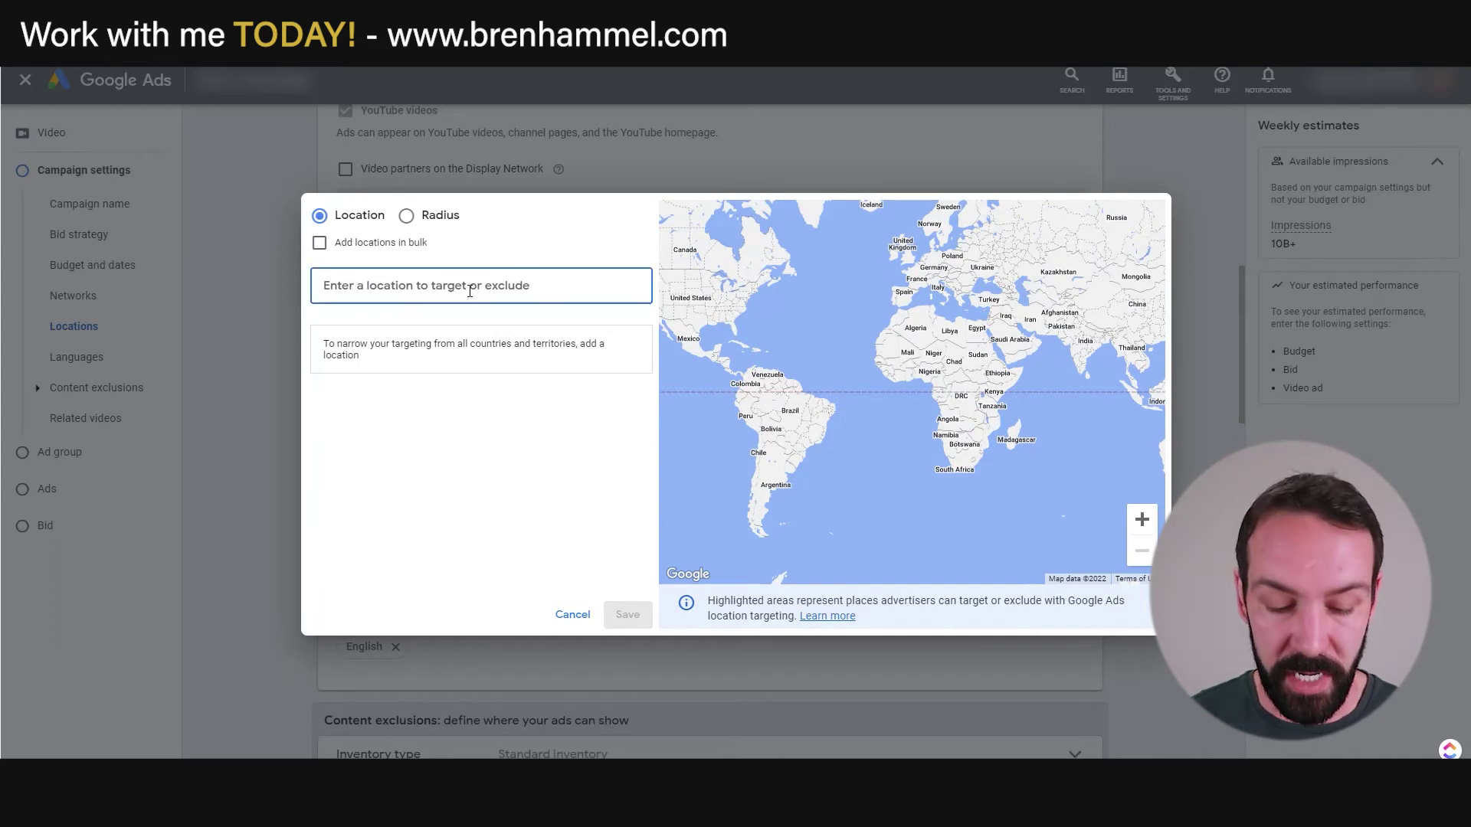
pyautogui.write('miami')
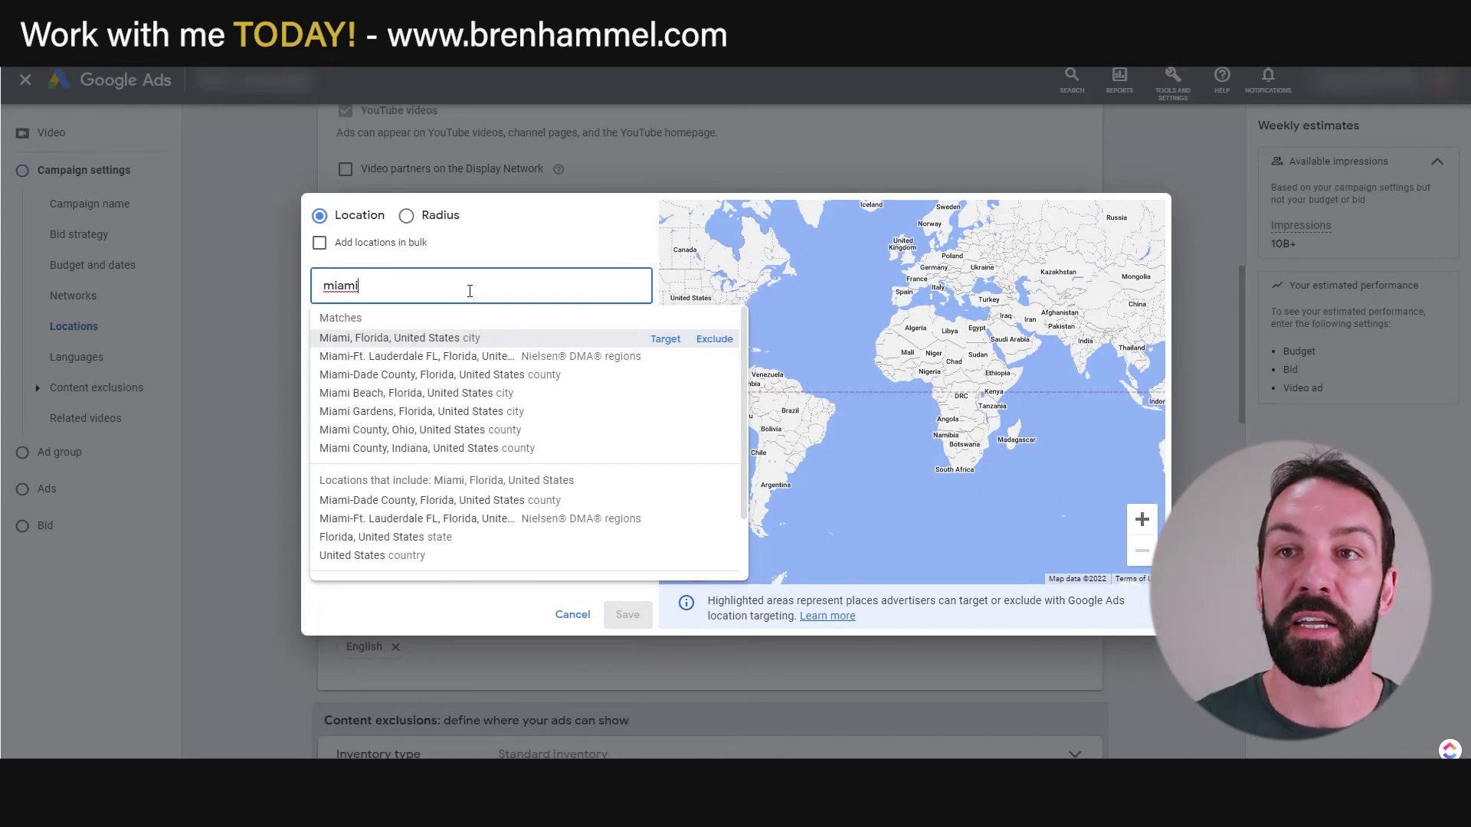
pyautogui.click(666, 342)
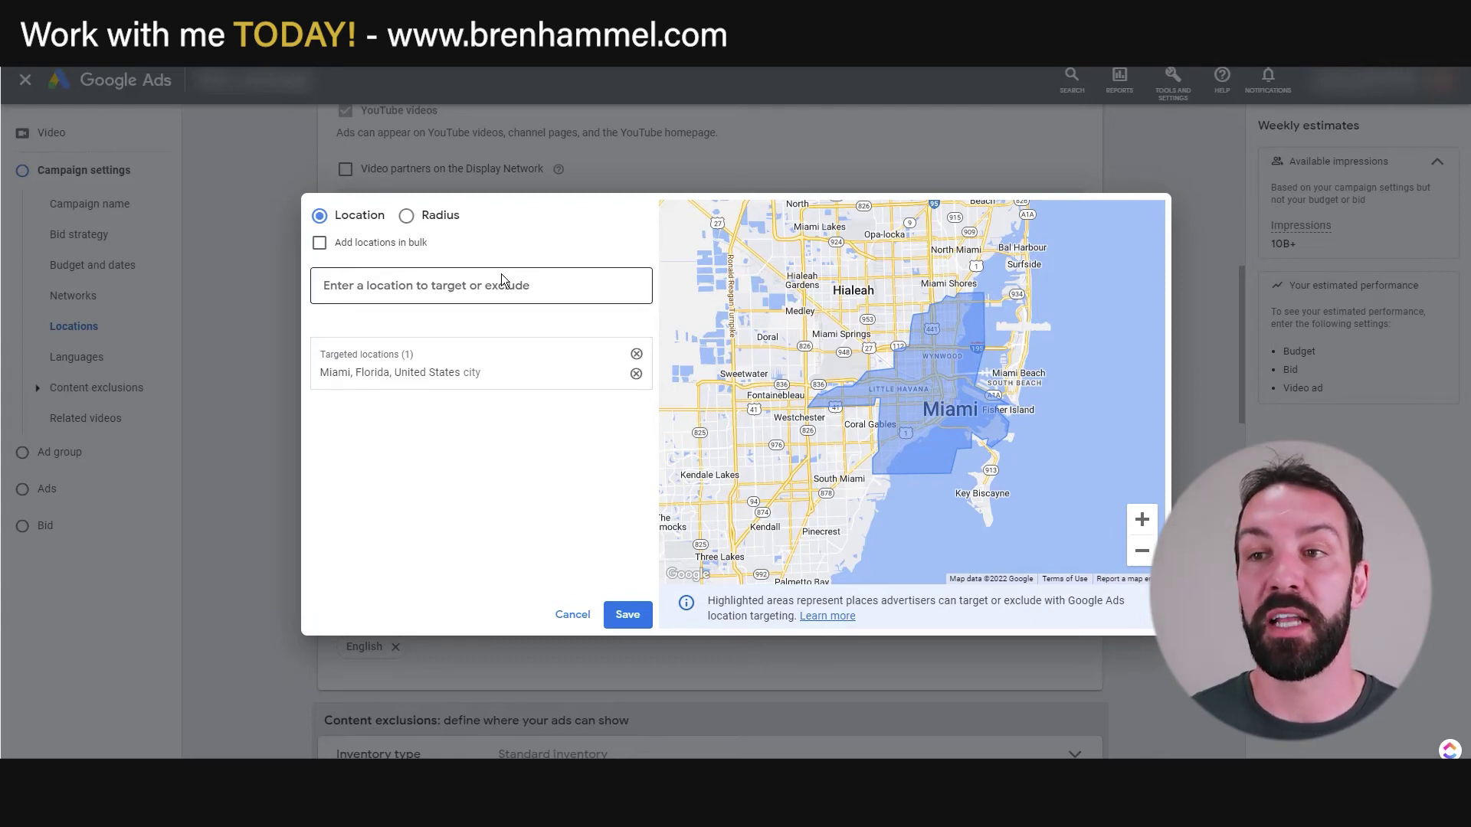
# Step: Exclude the city of Fort Lauderdale, Florida, from the targeted locations, compare both areas on the map, and switch to radius targeting
pyautogui.click(431, 291)
pyautogui.write('fort l')
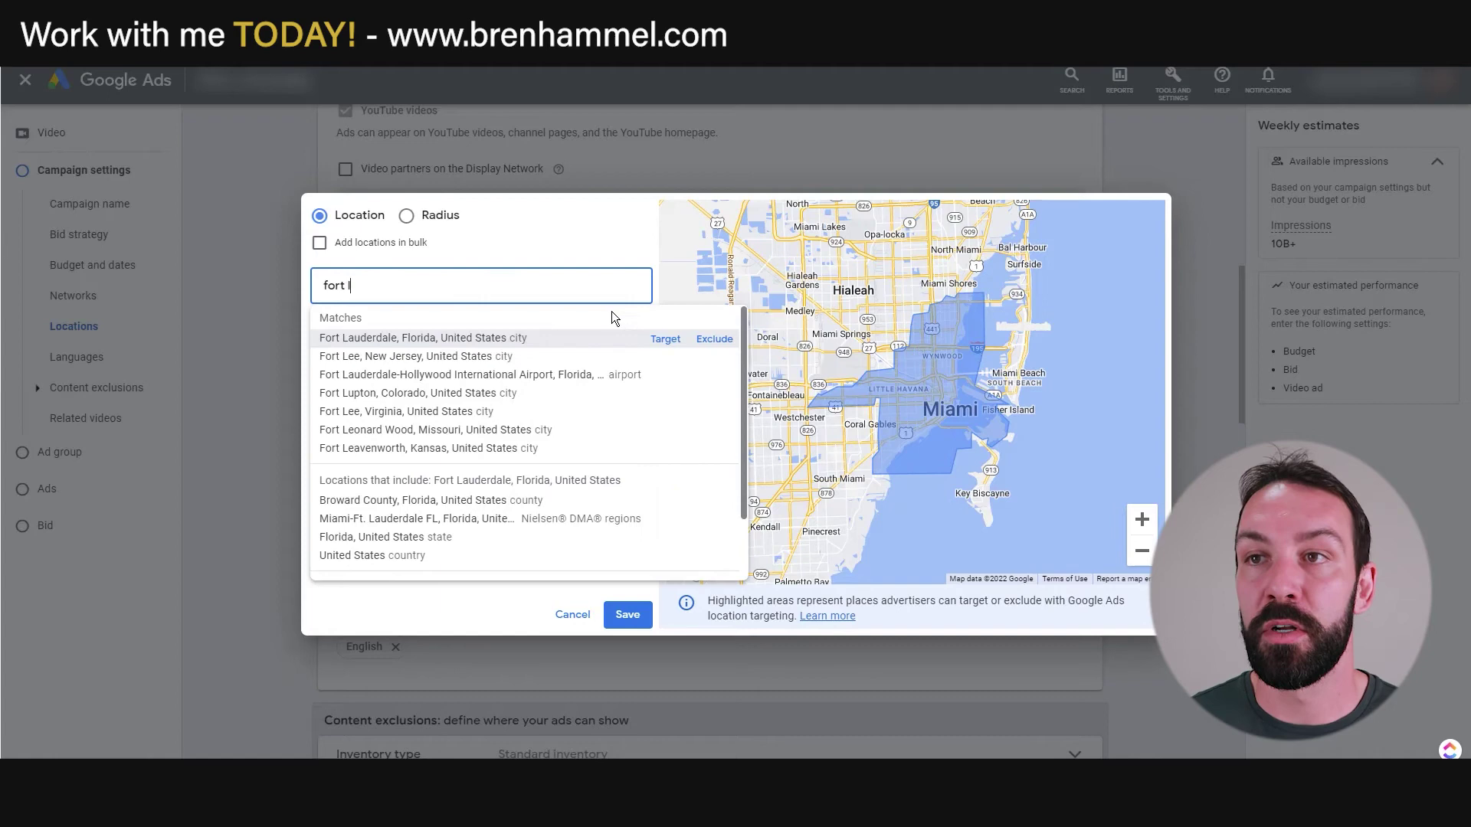
pyautogui.click(706, 339)
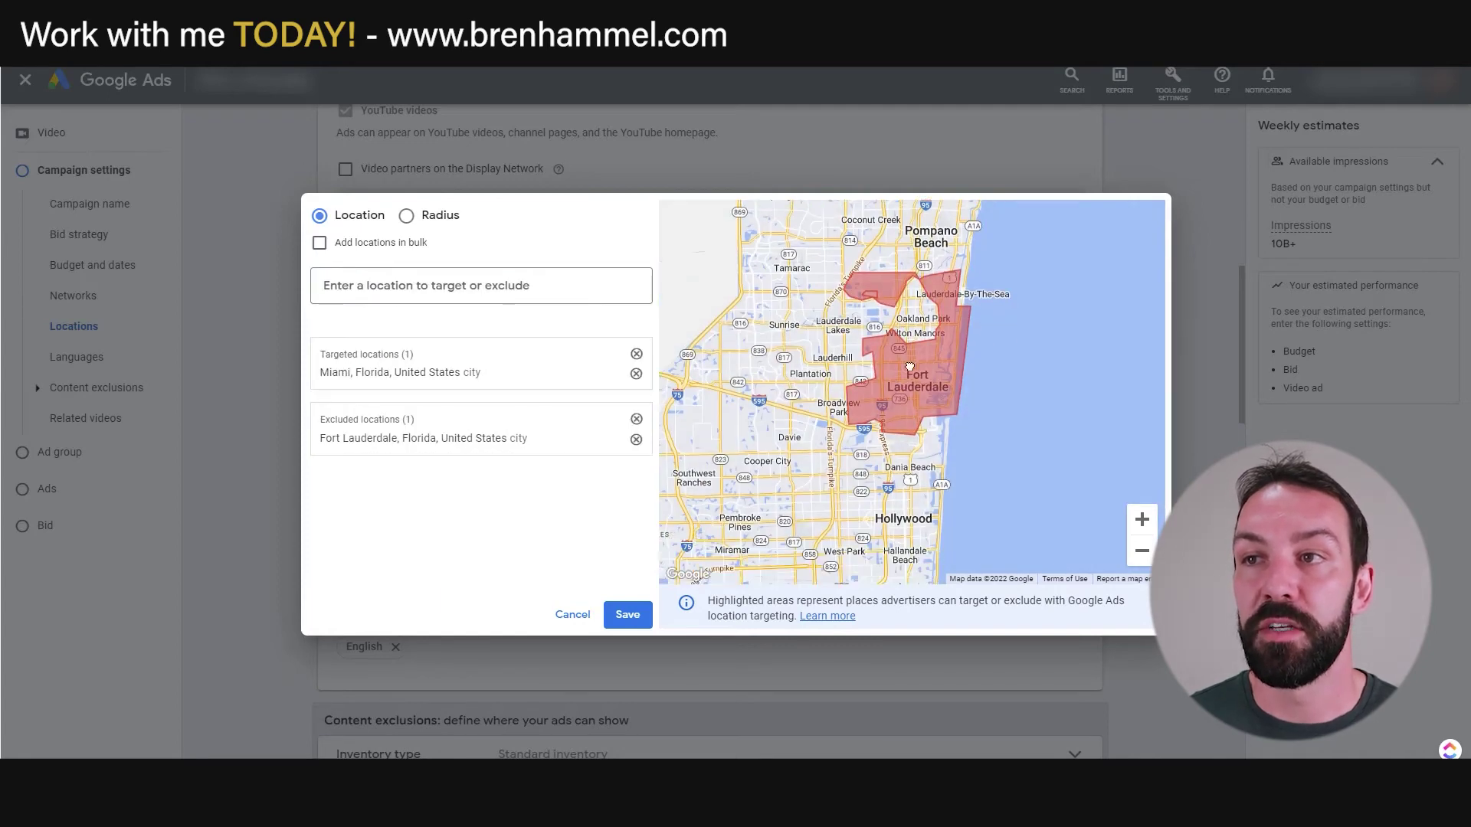
pyautogui.scroll(-2, 1034, 459)
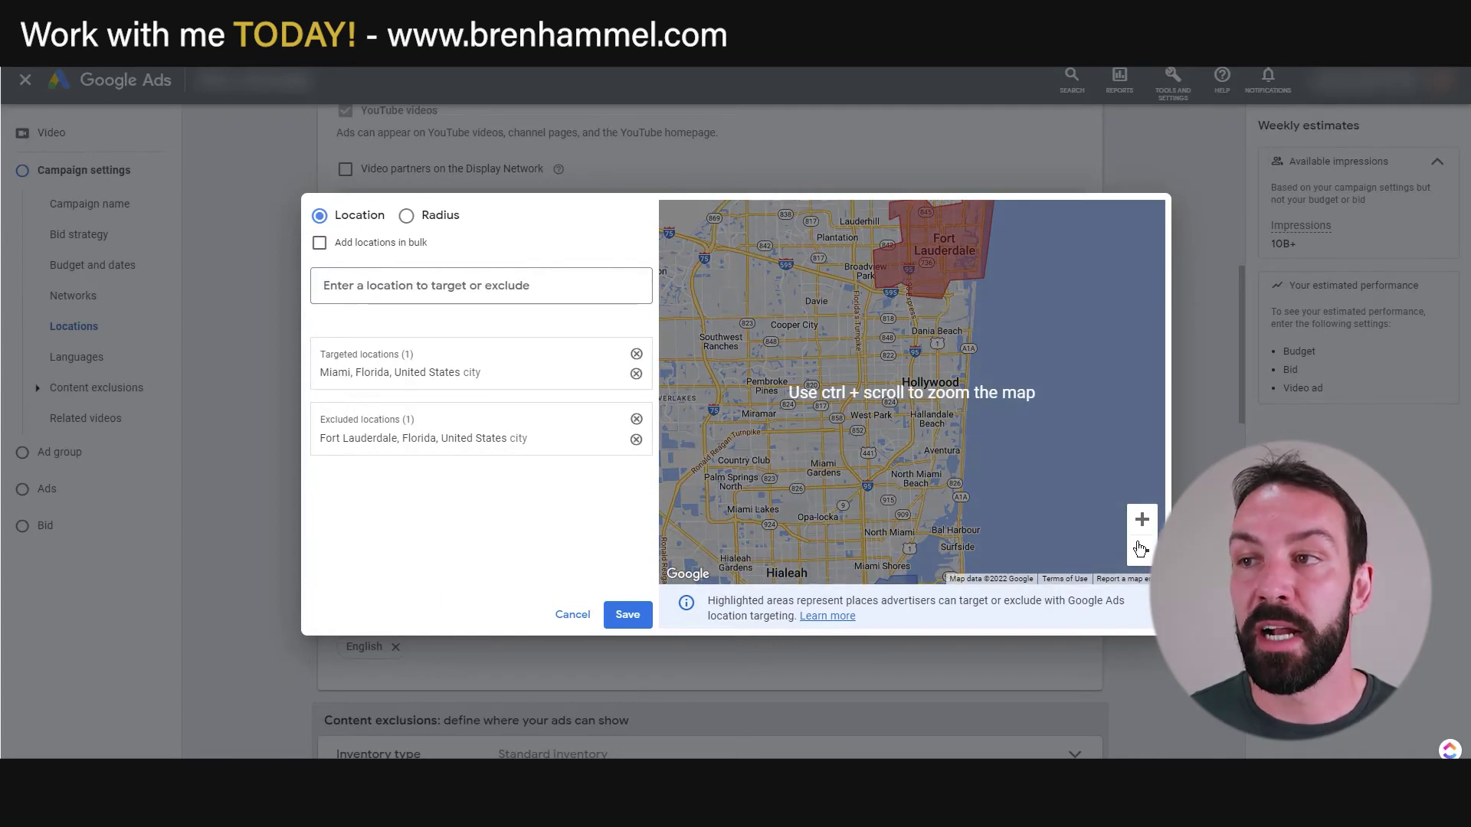
pyautogui.doubleClick(1132, 548)
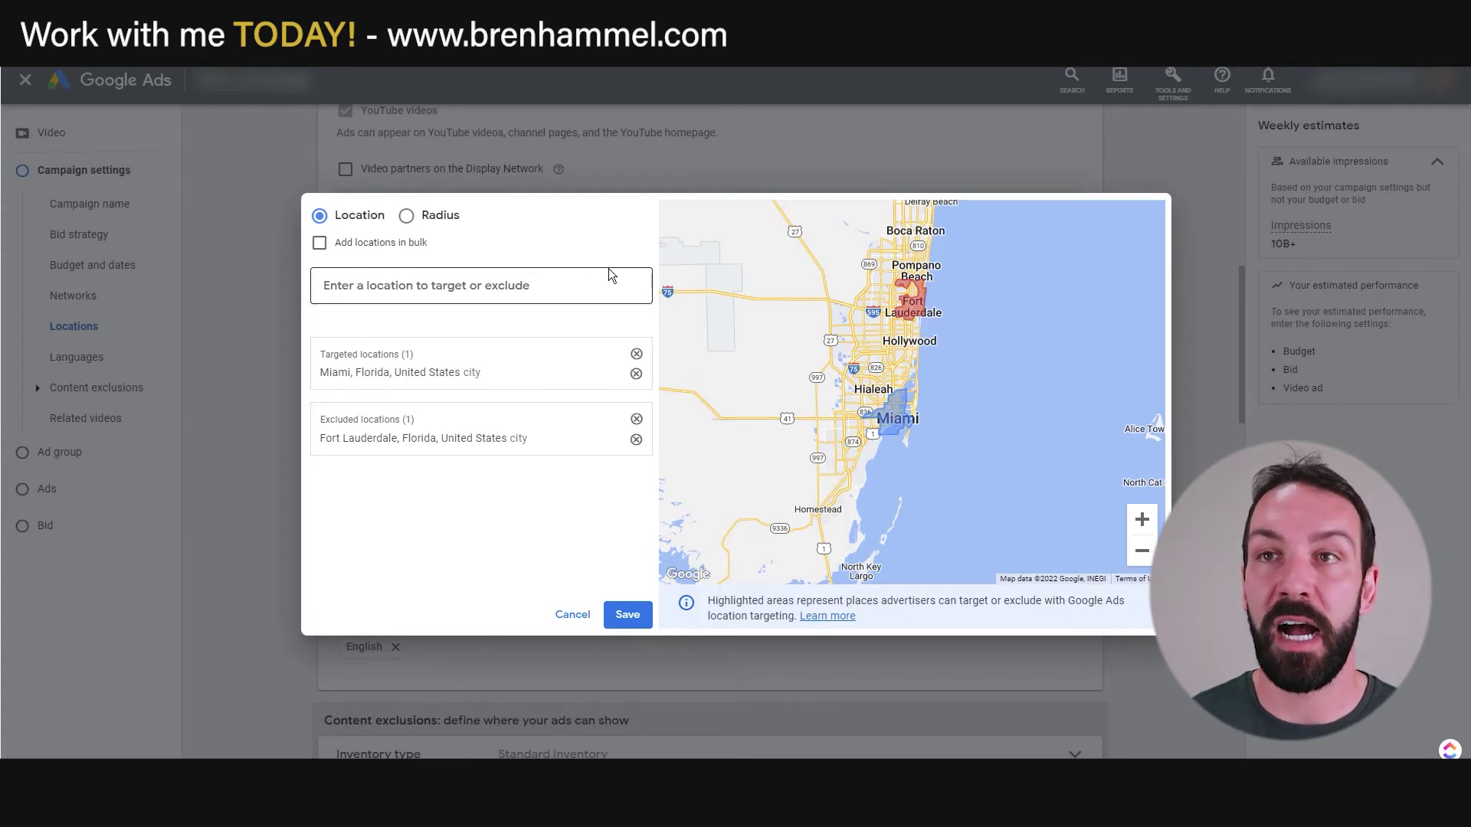
pyautogui.click(407, 219)
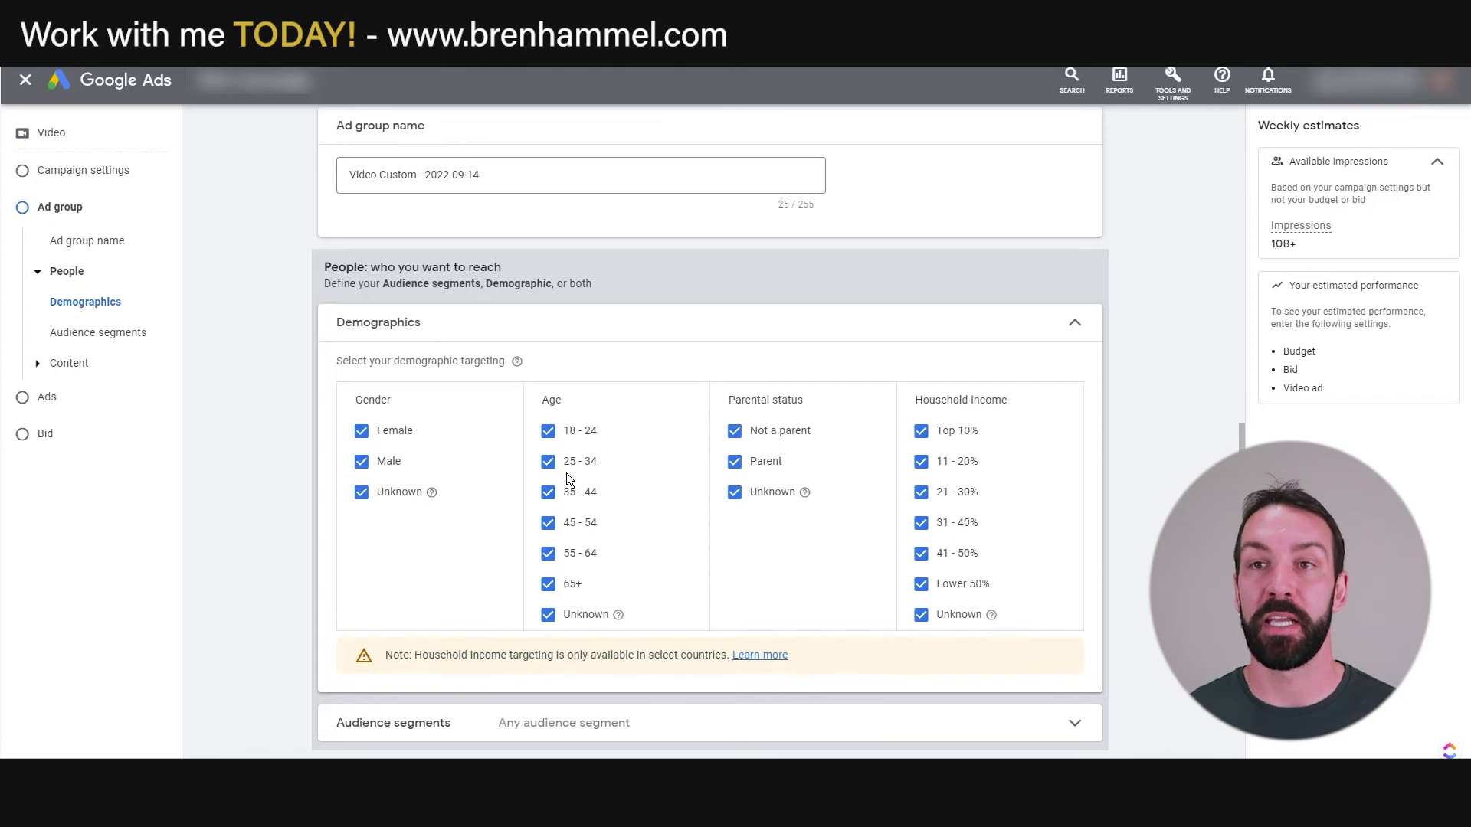
# Step: Exclude the 18 - 24 age group and the Lower 50% household income from the ad group's demographics, keeping both genders
pyautogui.click(362, 463)
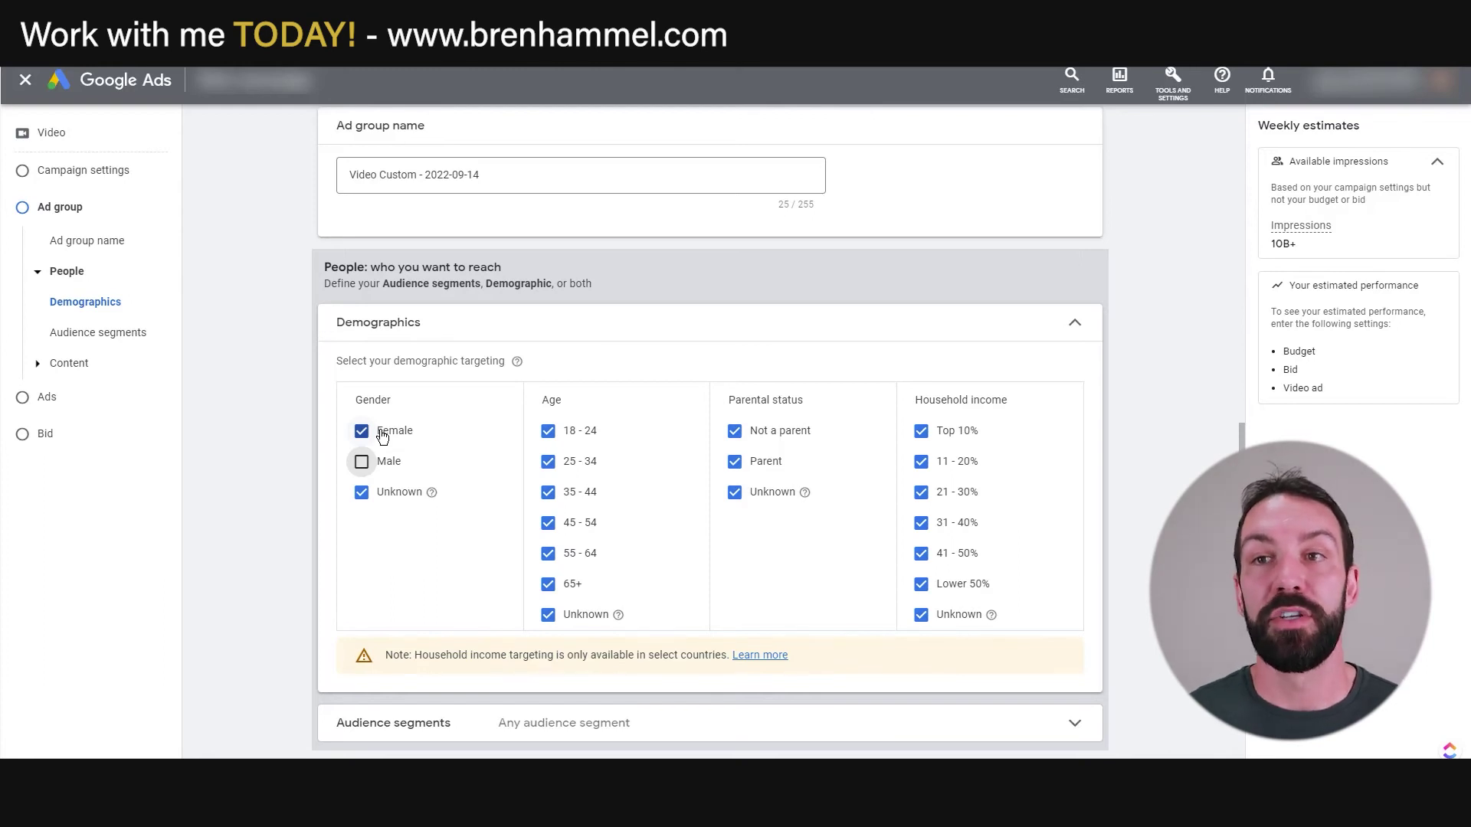
pyautogui.click(361, 462)
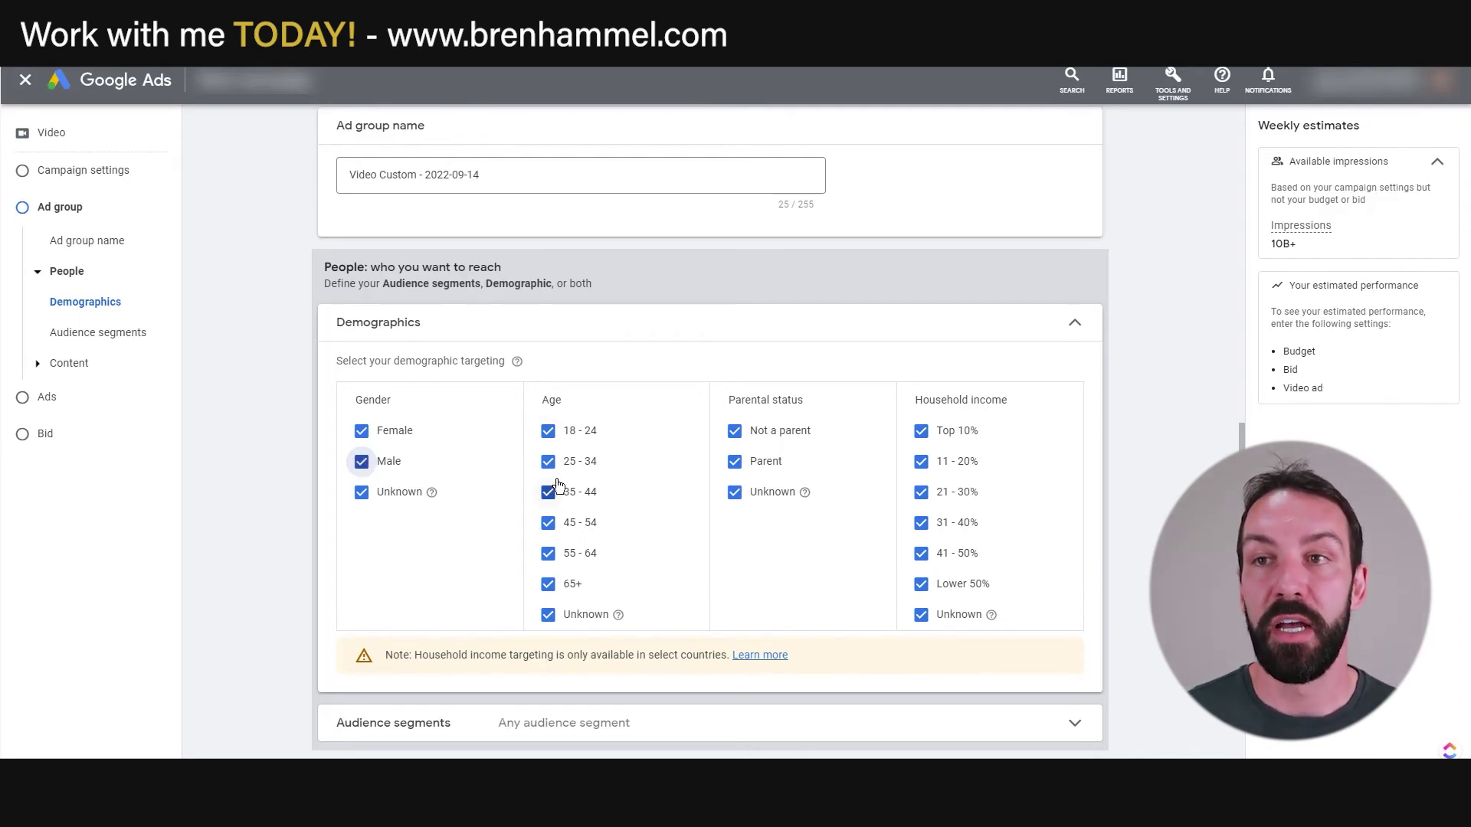
pyautogui.click(548, 433)
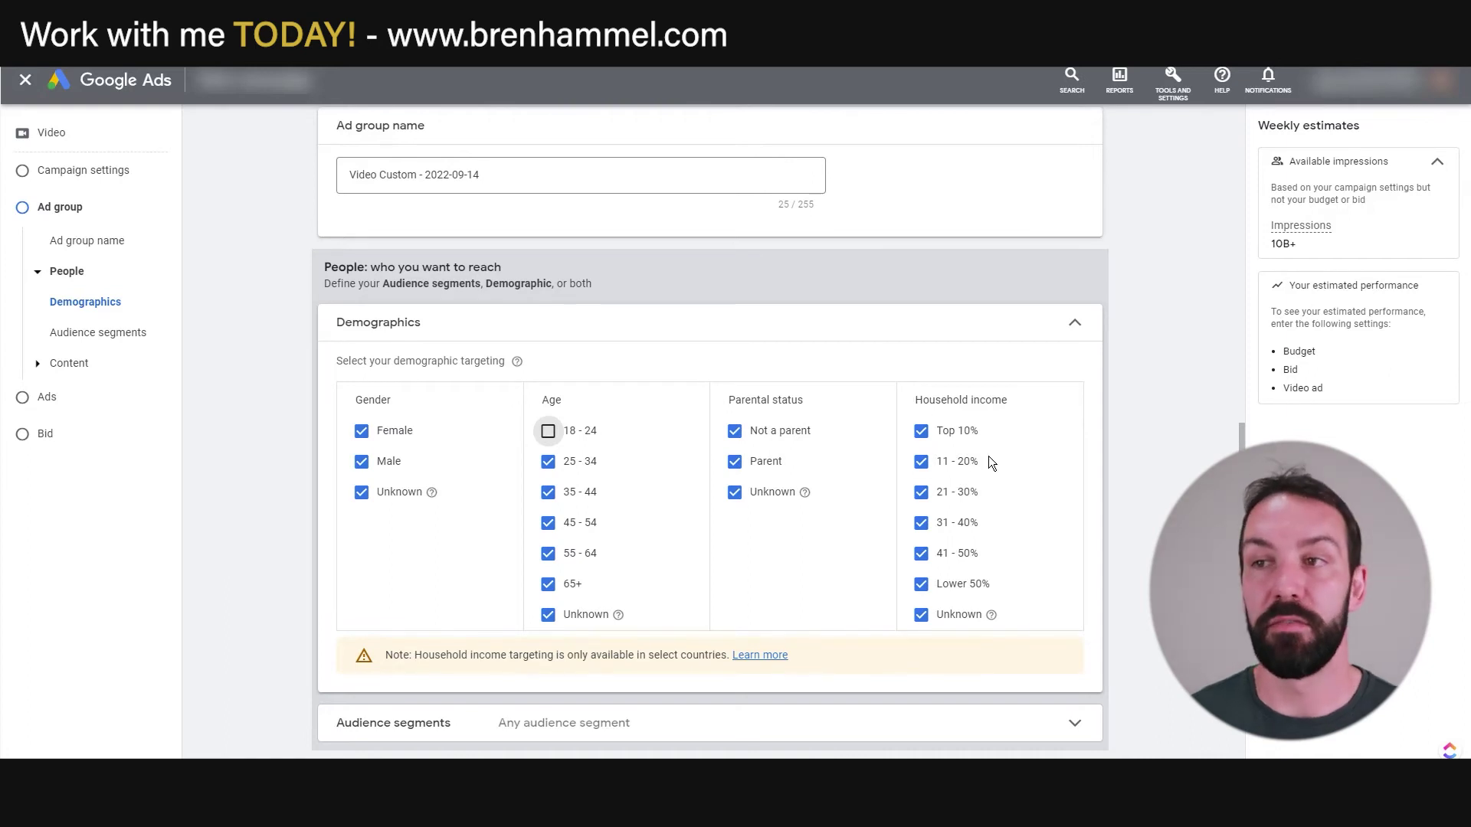
pyautogui.click(923, 585)
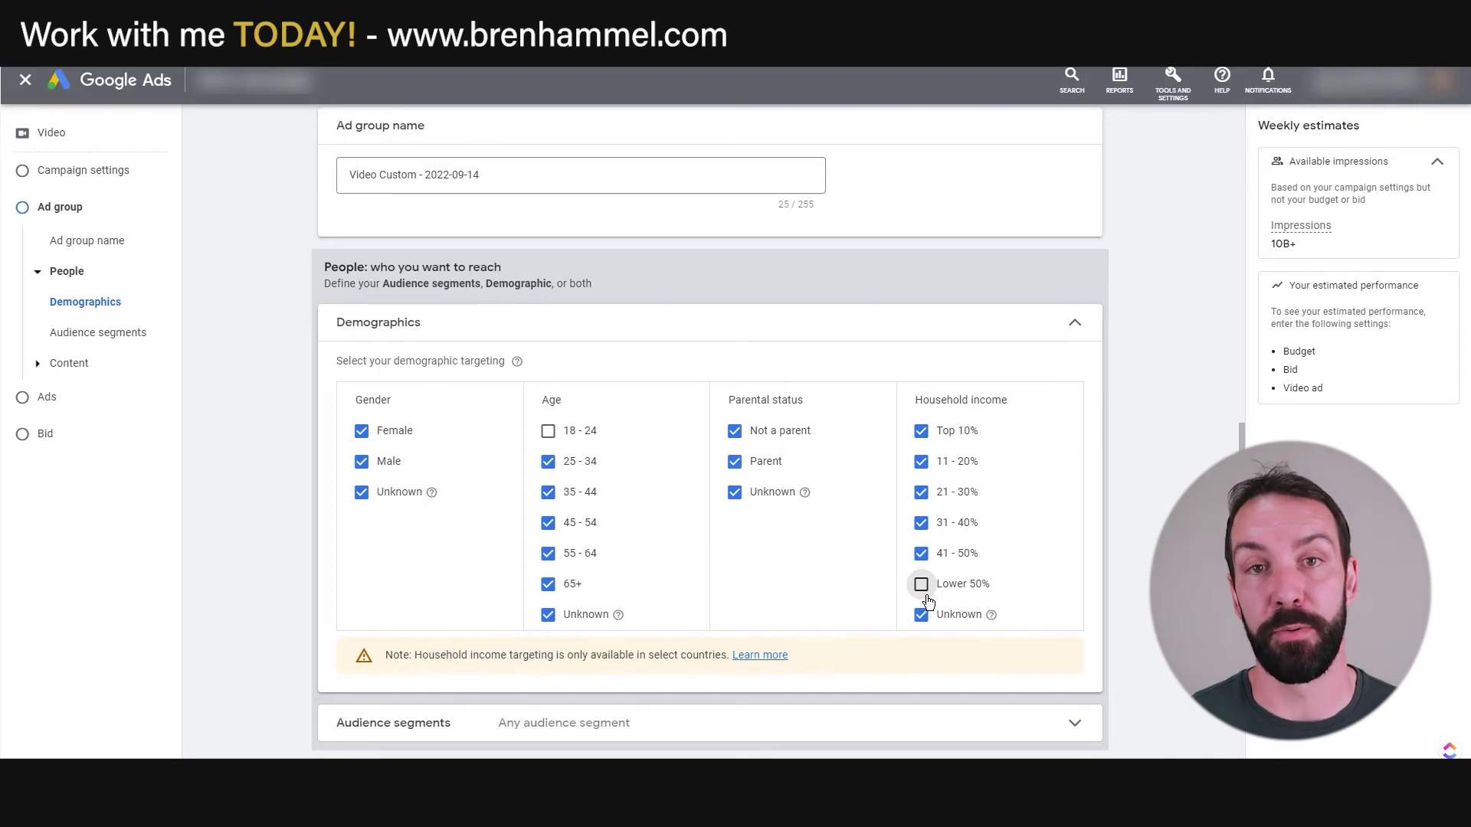
# Step: Search the audience segments for "remodel" and examine the matching life event and in-market segments
pyautogui.click(452, 723)
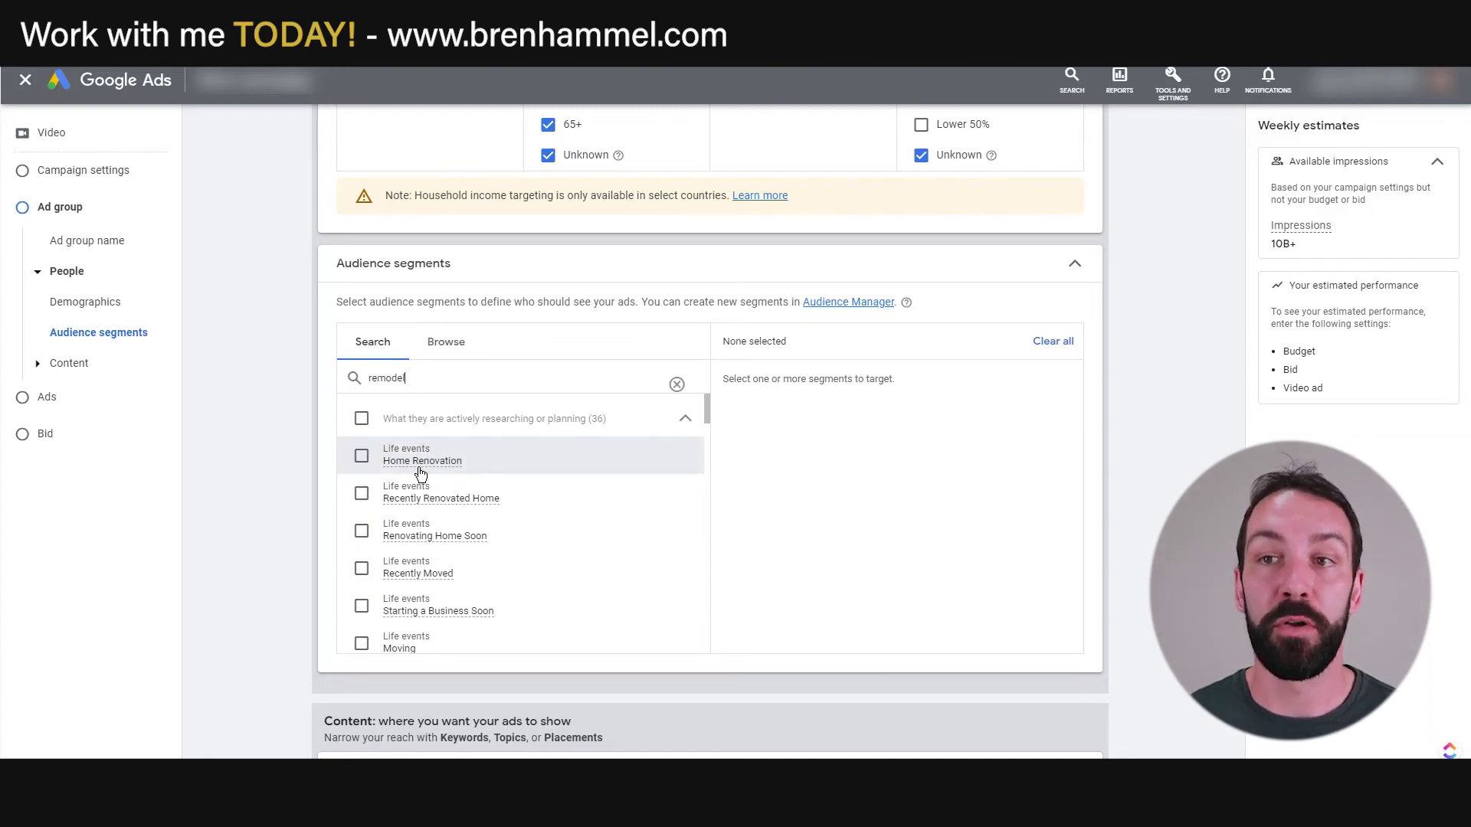
pyautogui.scroll(-3, 413, 490)
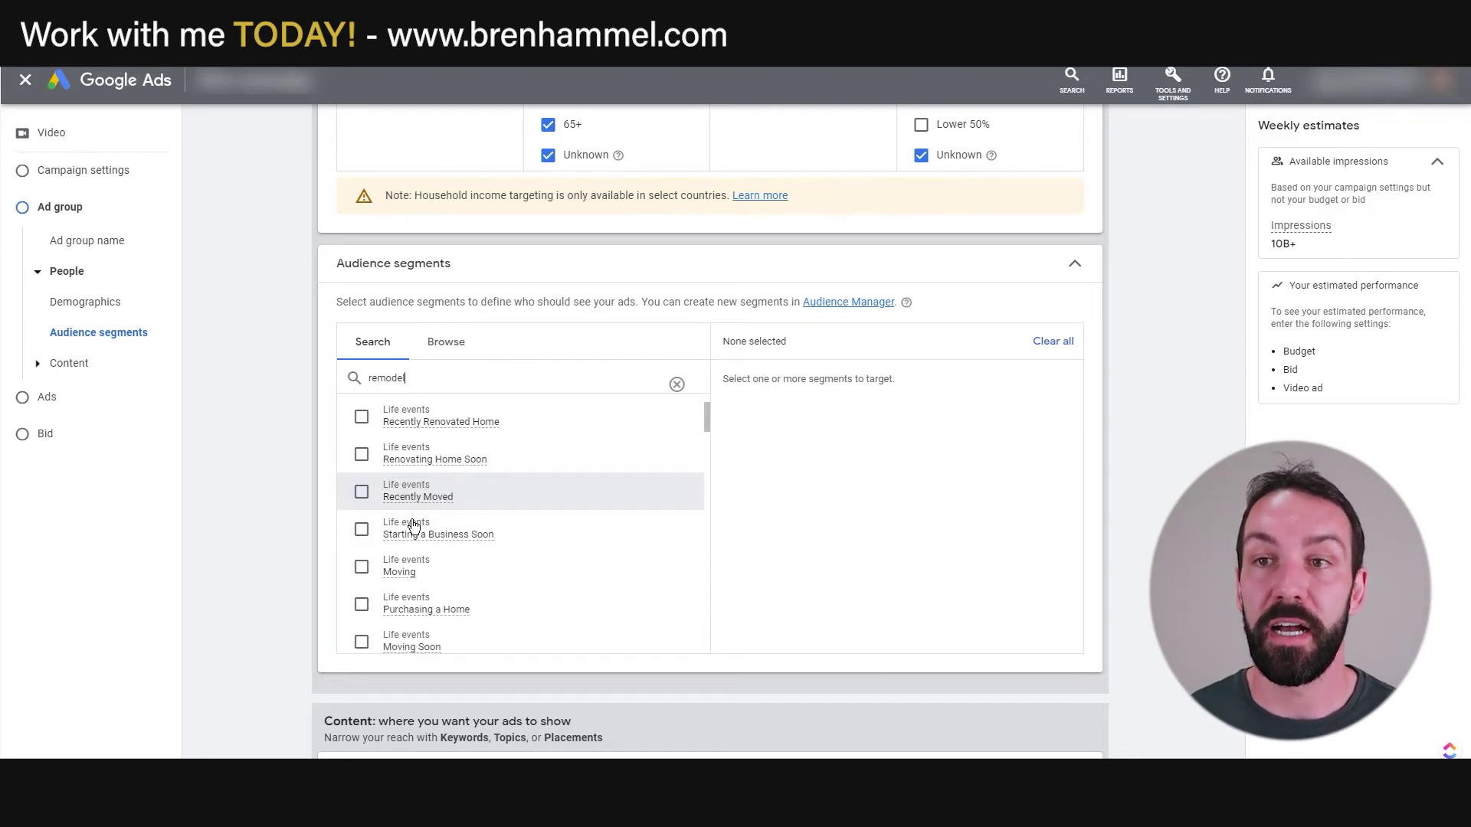
pyautogui.scroll(-2, 433, 537)
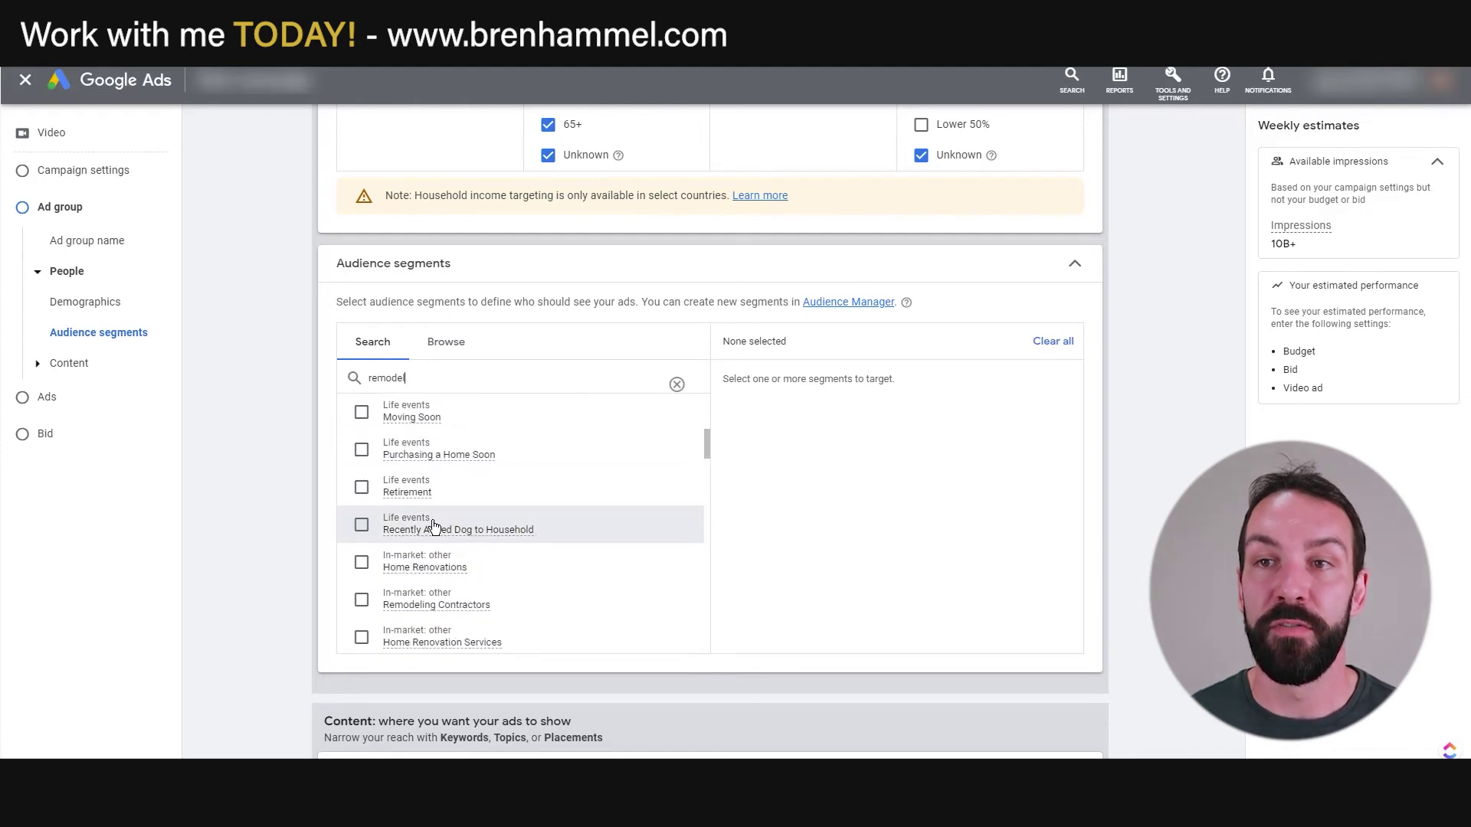
pyautogui.scroll(-2, 448, 582)
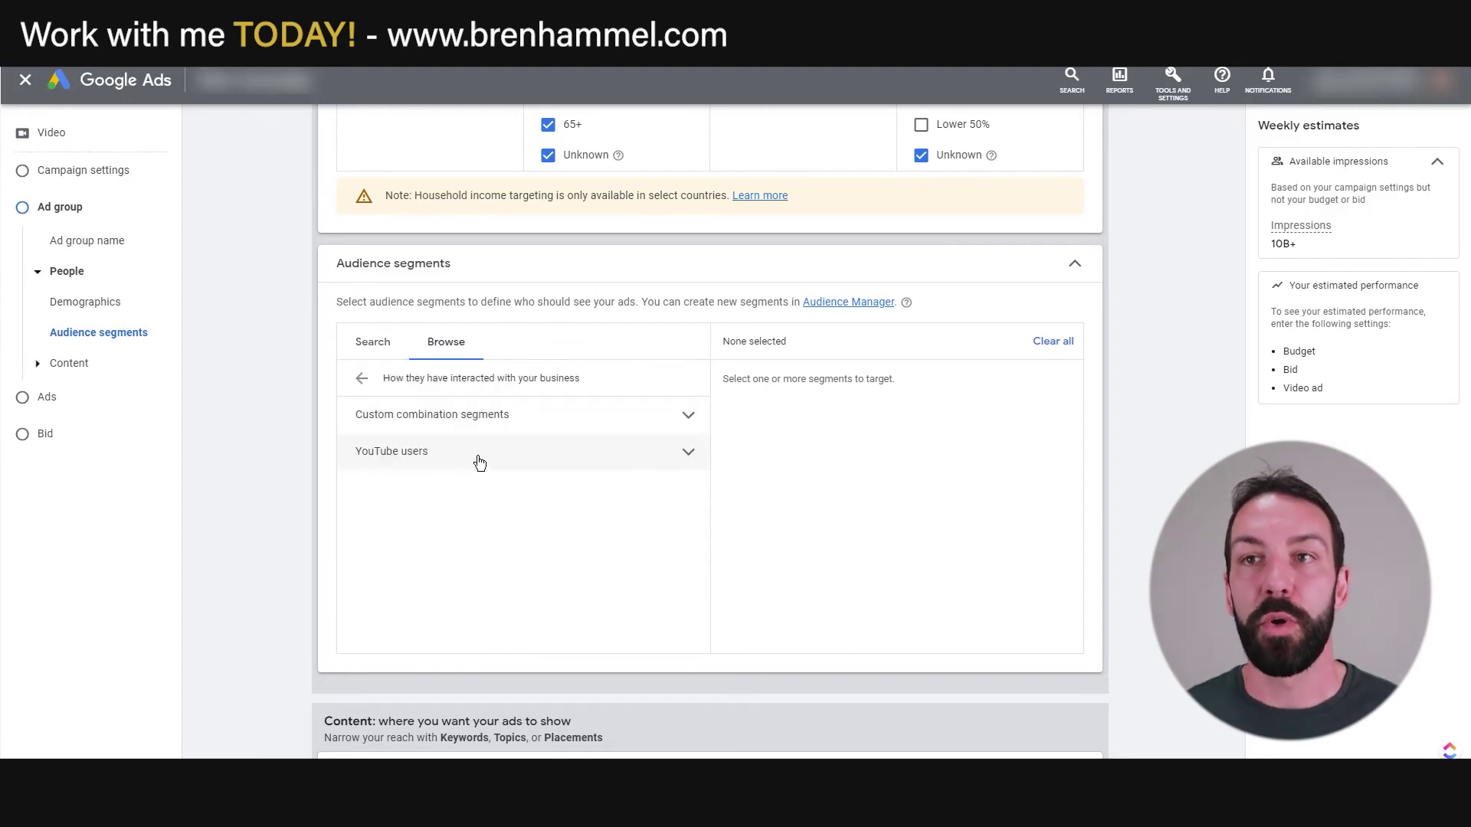
# Step: Examine the YouTube users segments under past business interactions, and the content targeting options for placements and keywords
pyautogui.click(363, 378)
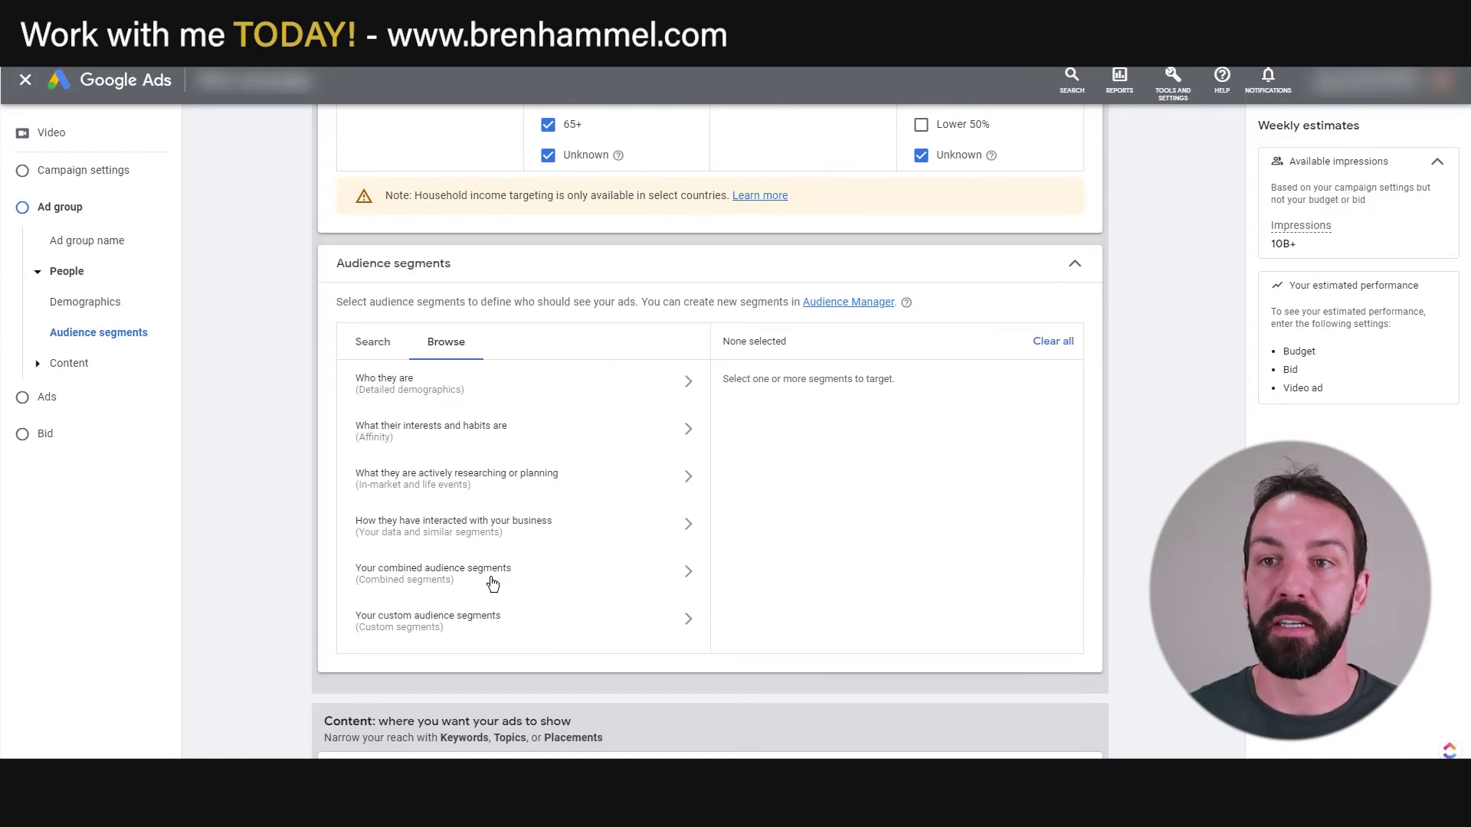
pyautogui.click(484, 536)
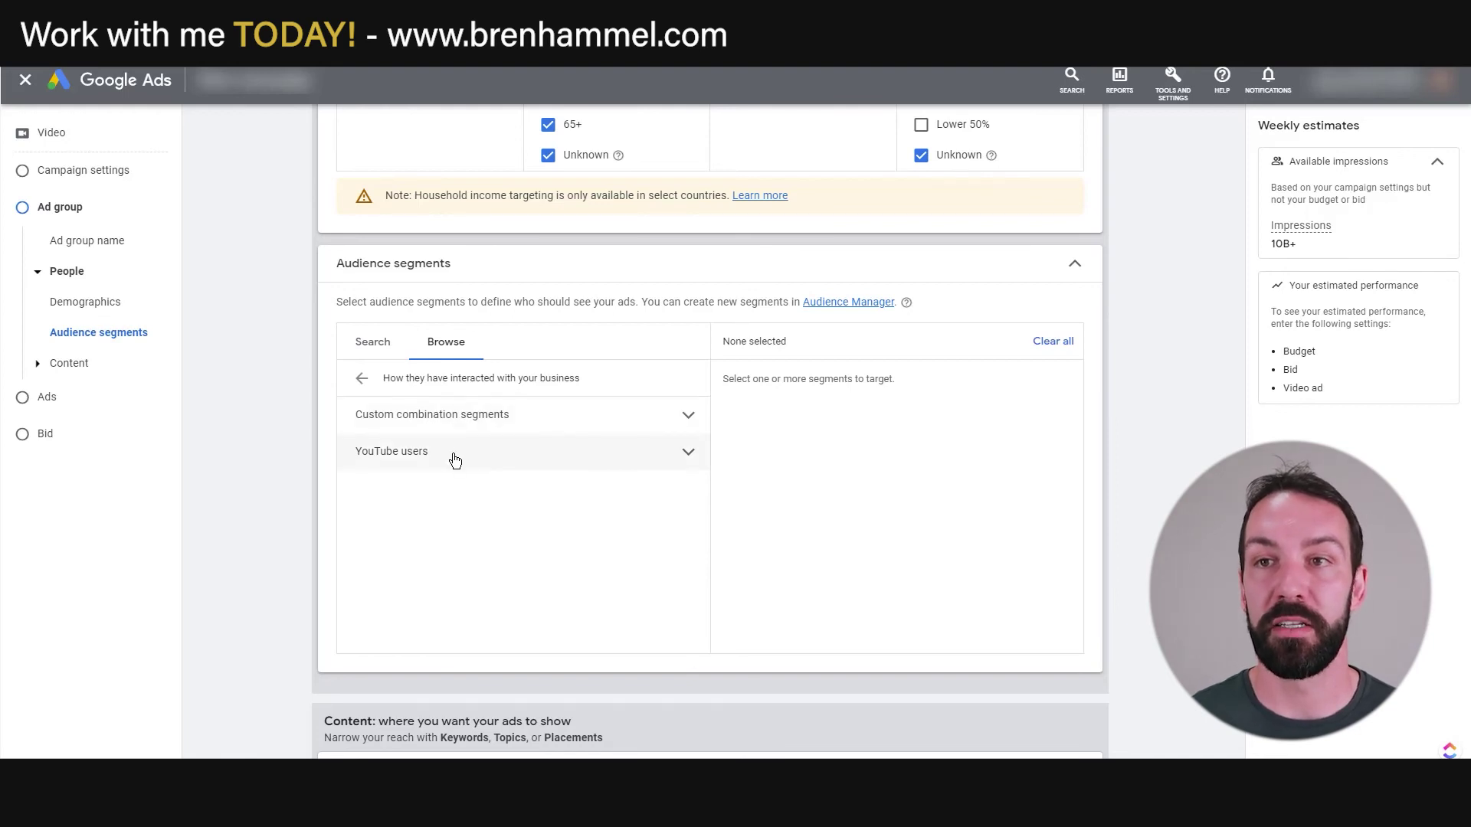
pyautogui.click(453, 455)
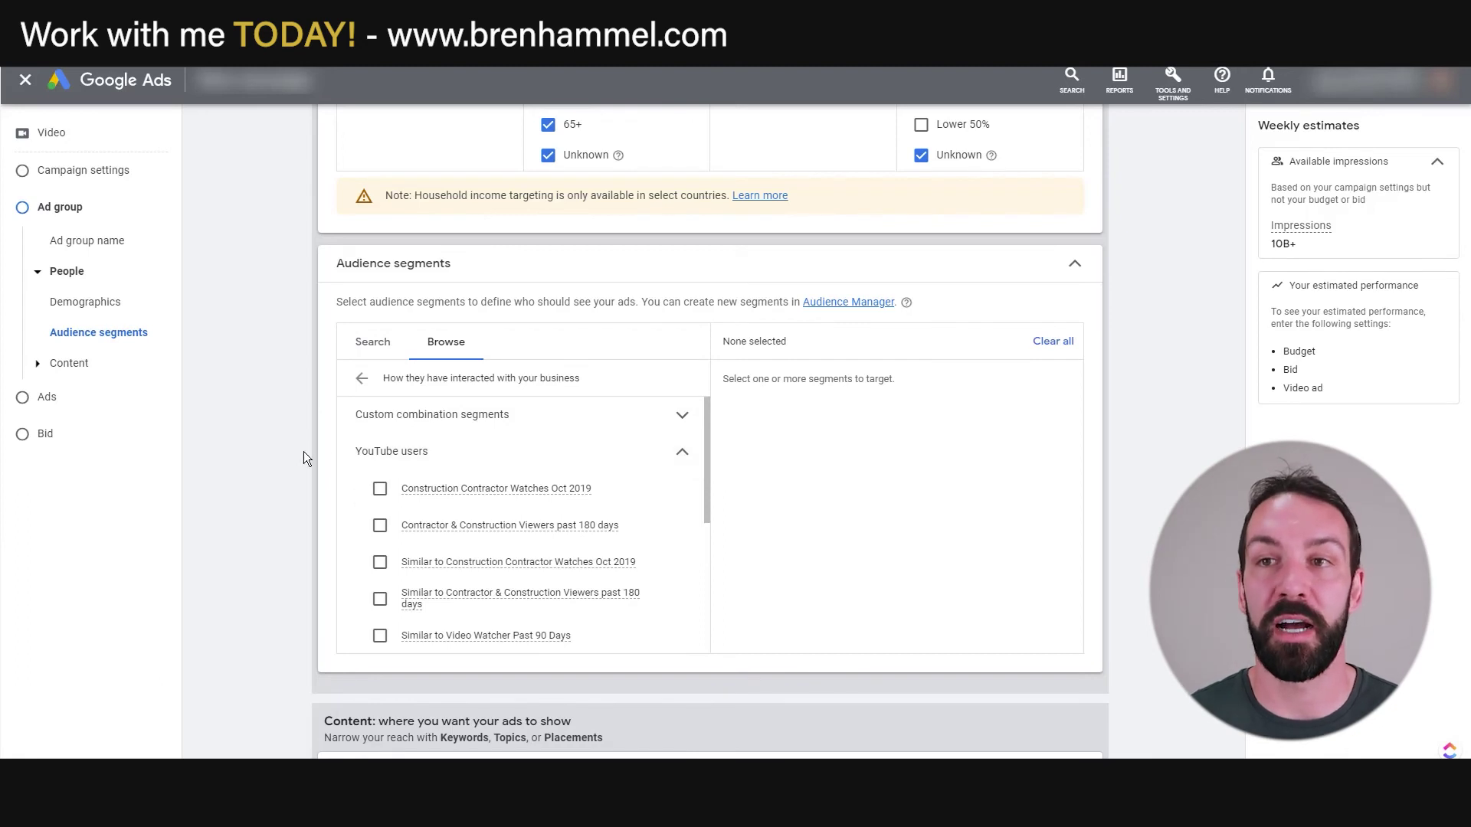
pyautogui.click(692, 467)
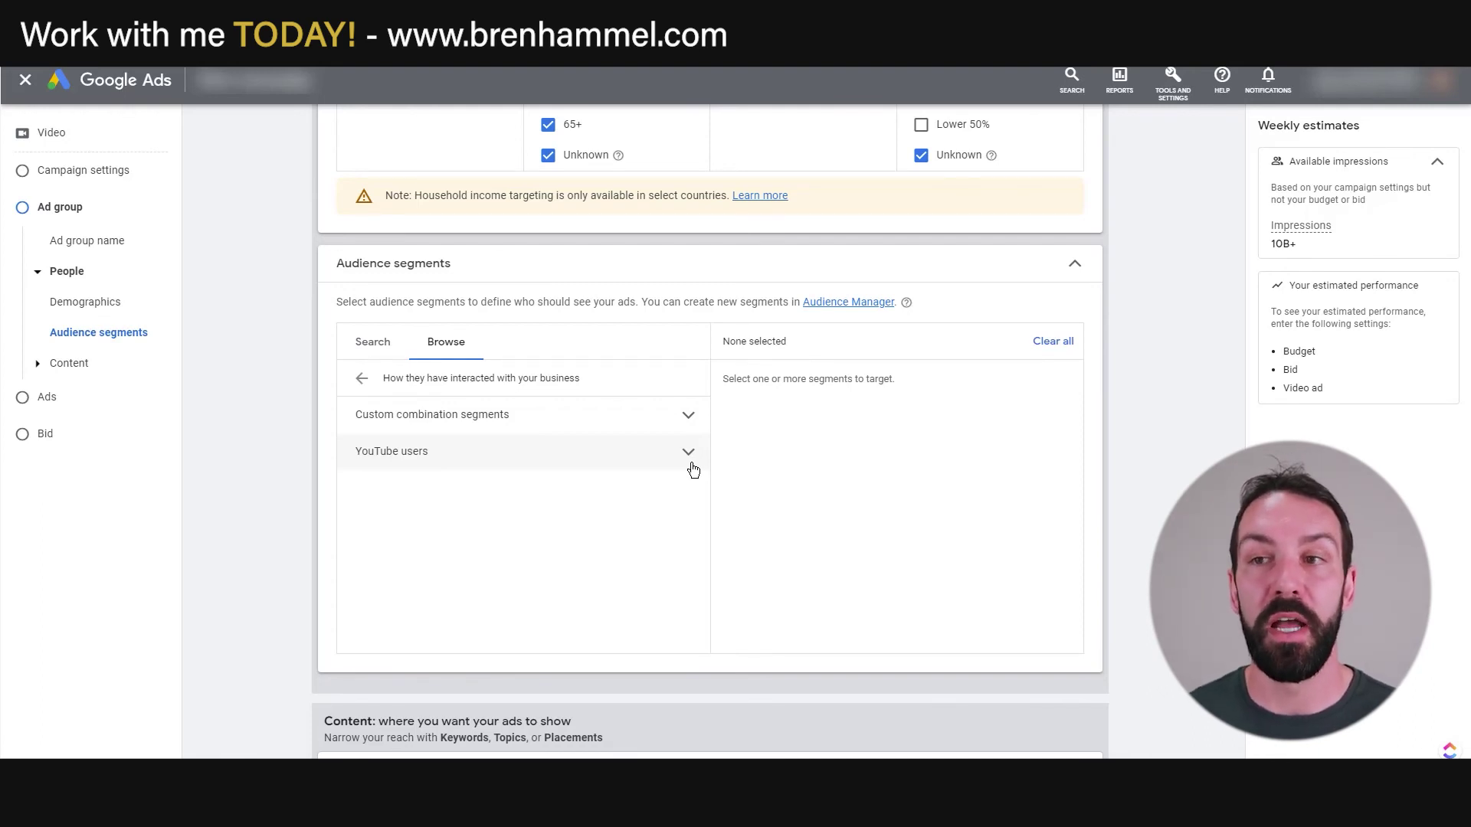
pyautogui.scroll(-7, 693, 469)
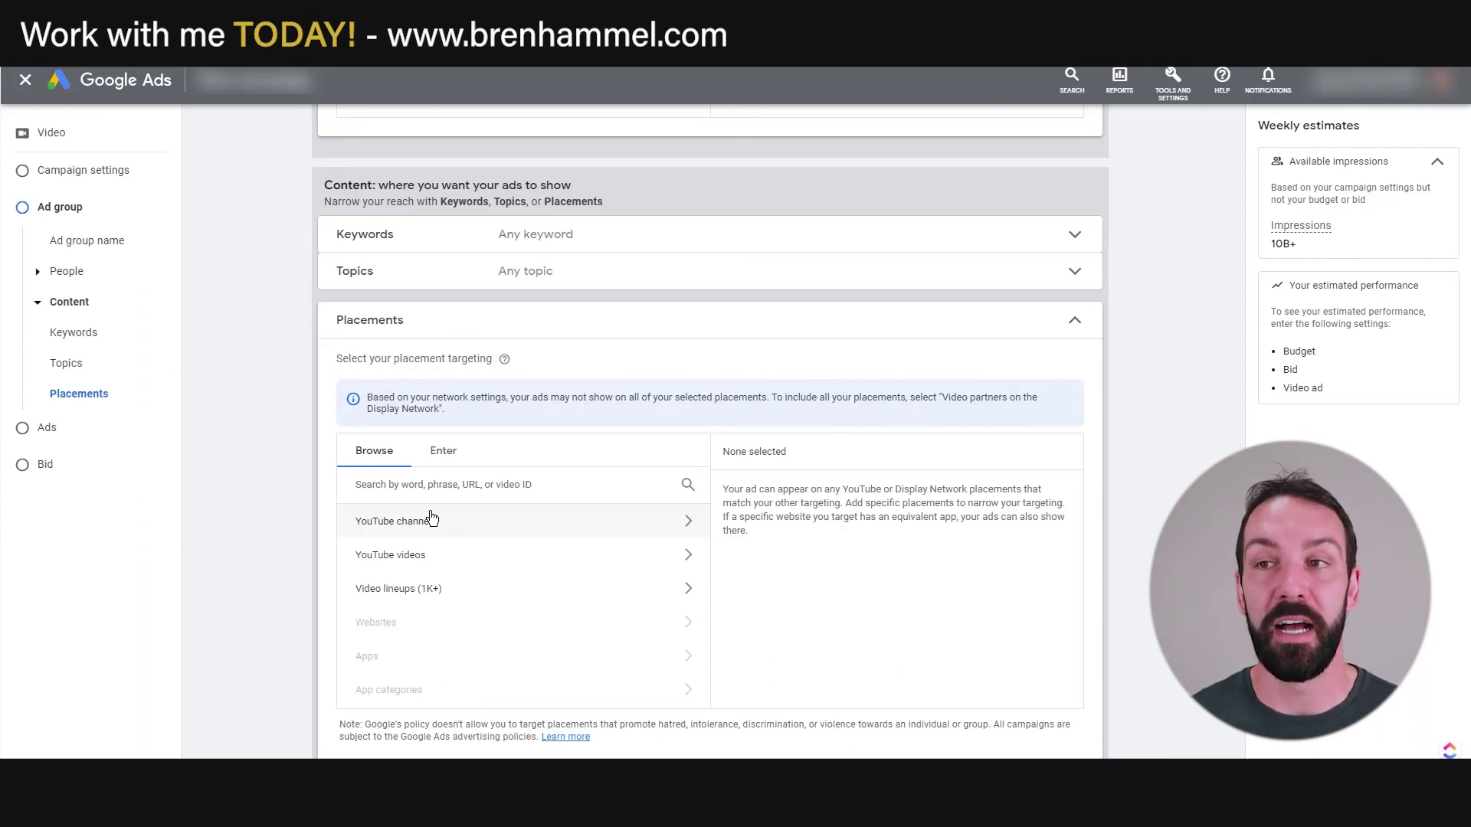
pyautogui.click(364, 234)
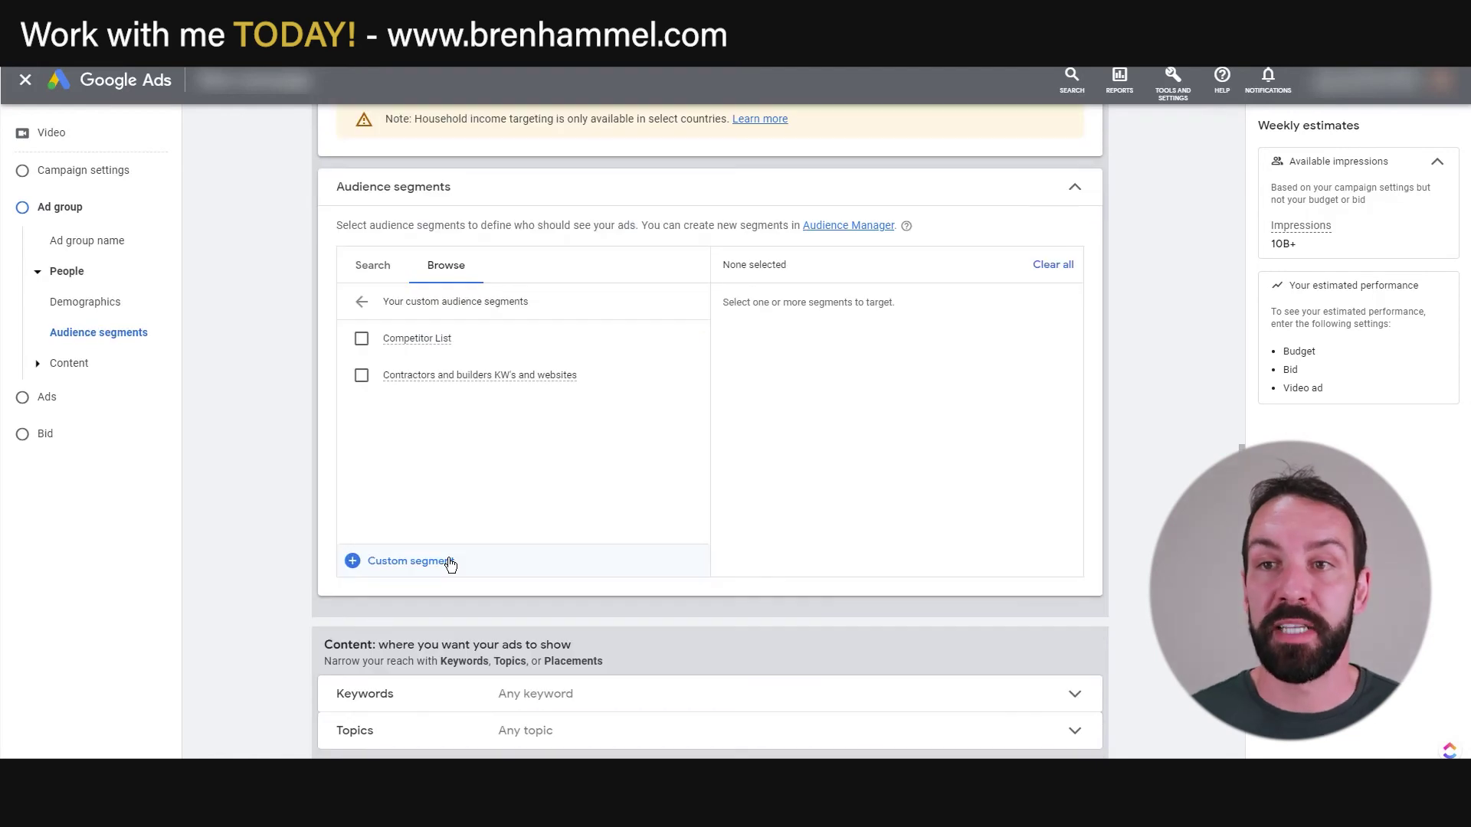
# Step: Start a custom segment based on people's Google search terms, and expand it to include people who browse types of websites
pyautogui.click(450, 564)
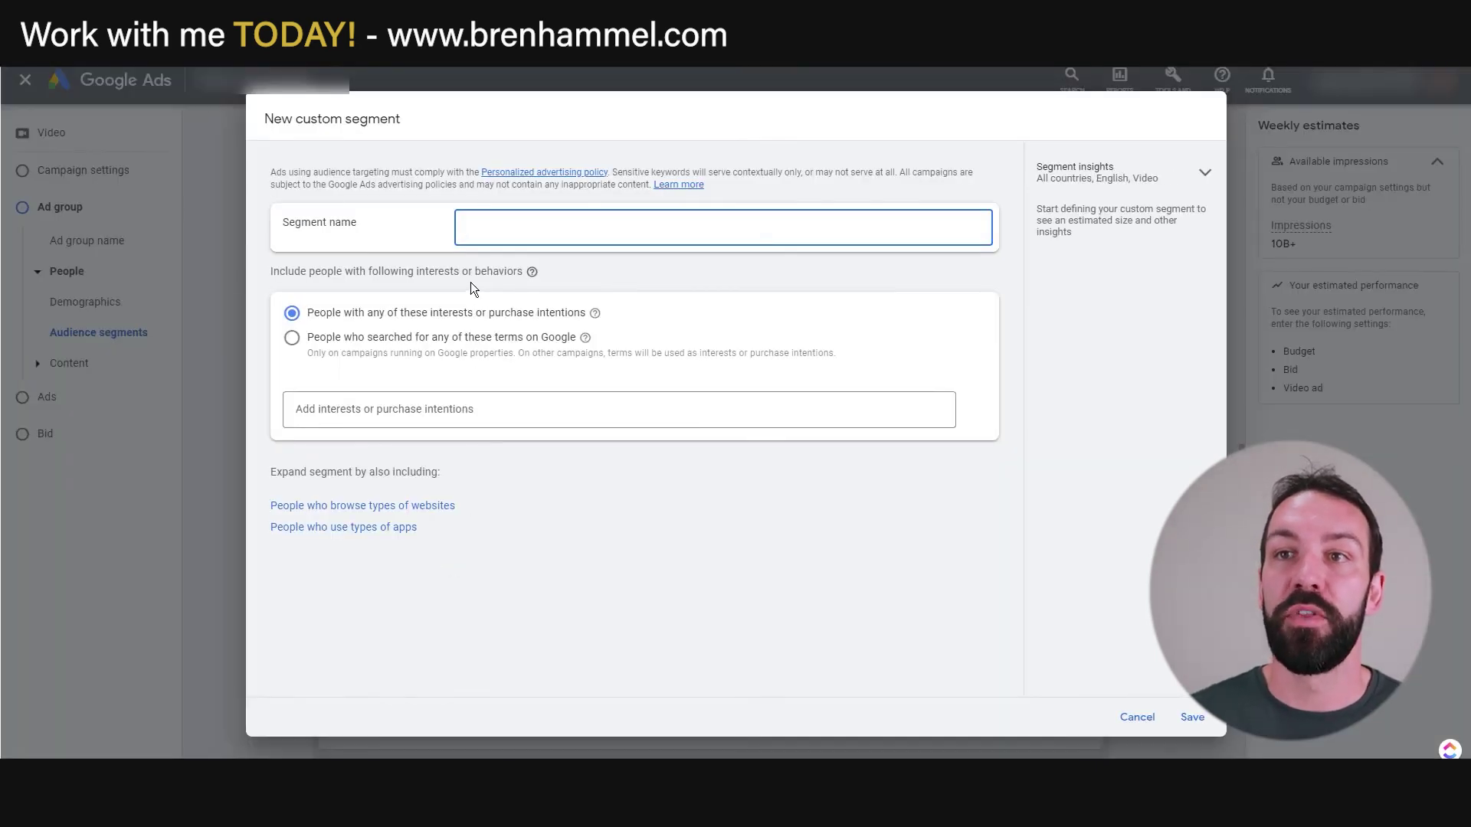
pyautogui.click(469, 337)
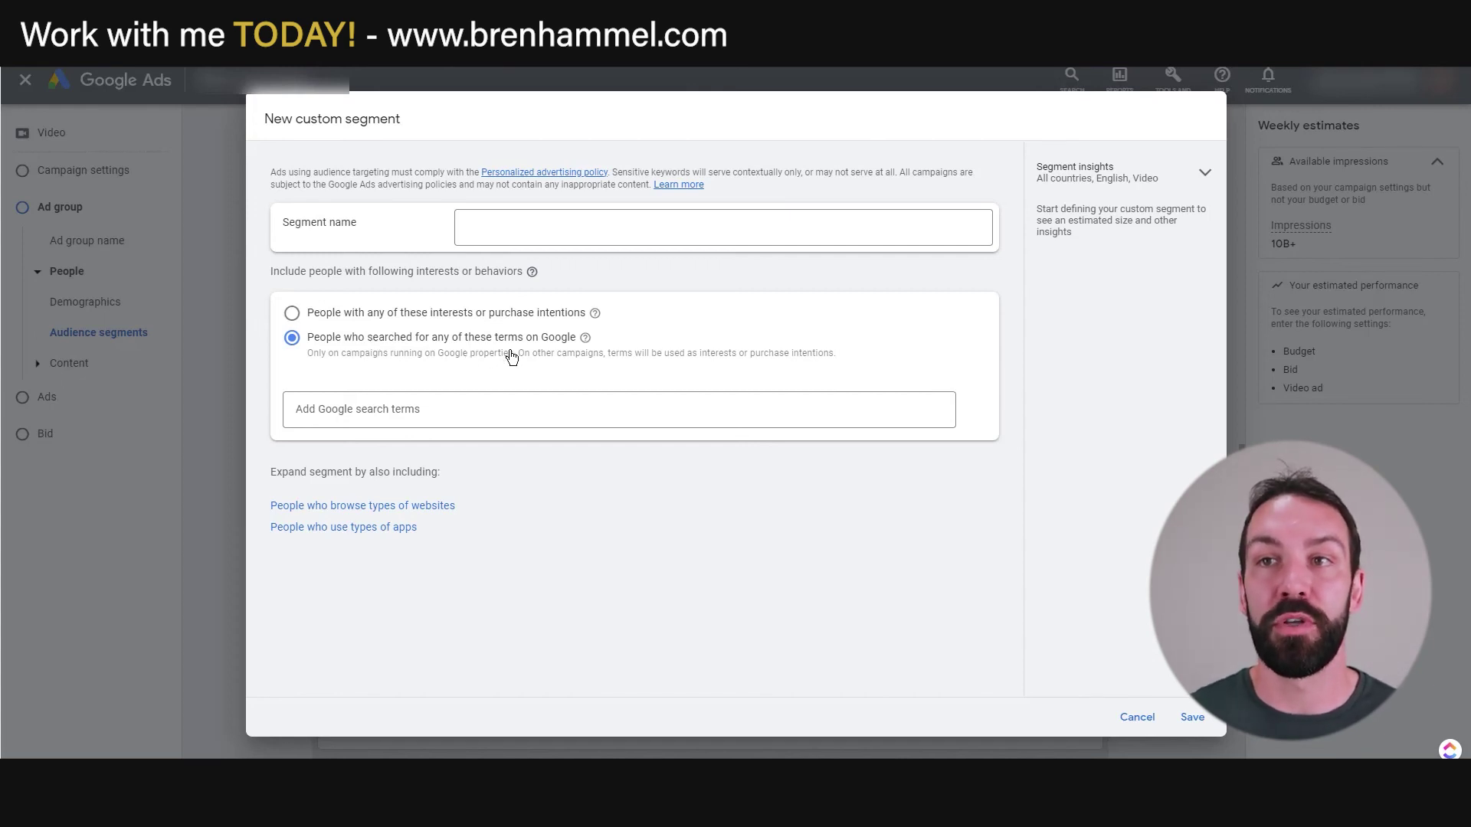
pyautogui.click(583, 410)
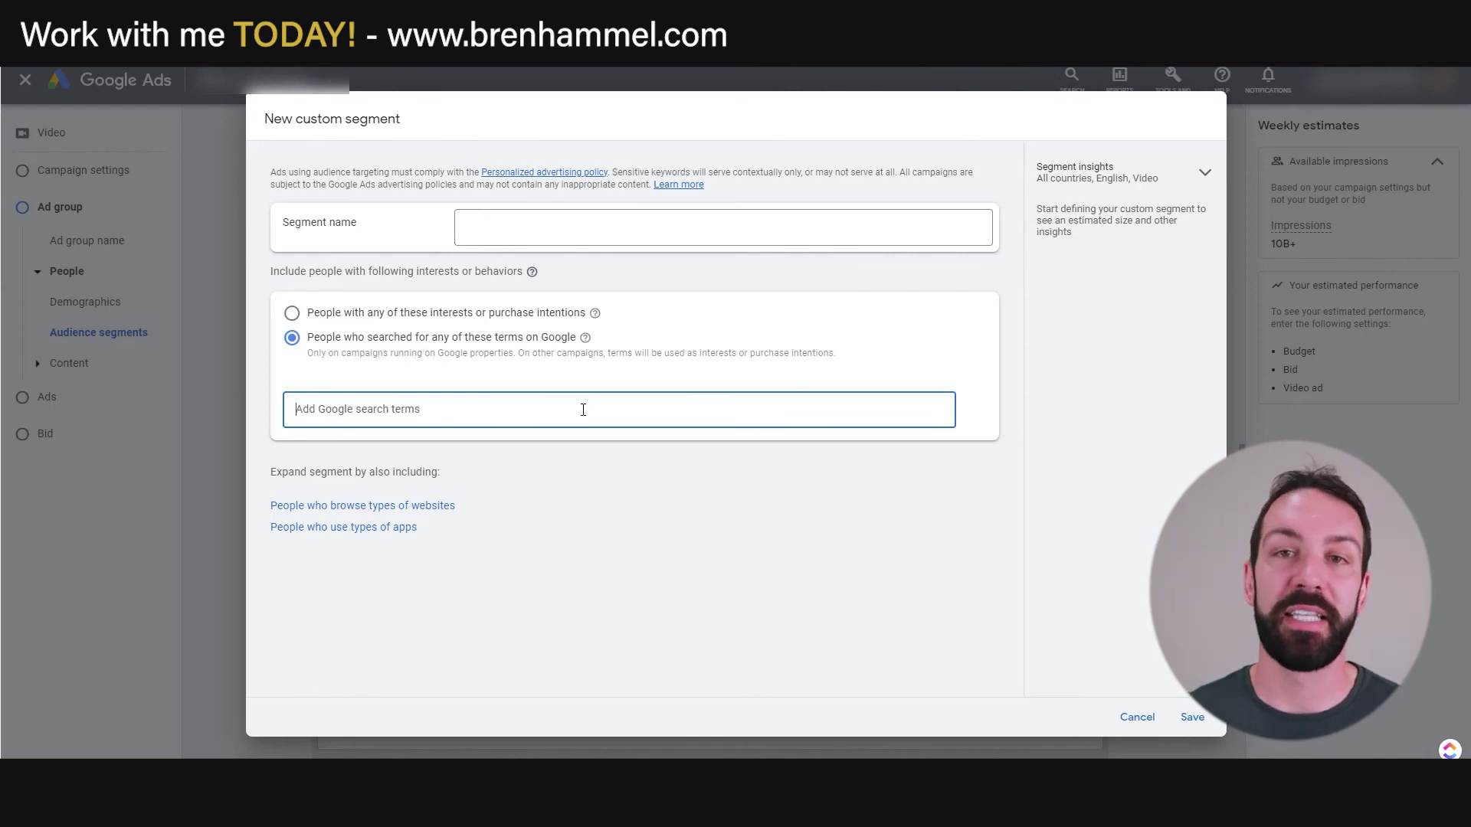
pyautogui.click(405, 506)
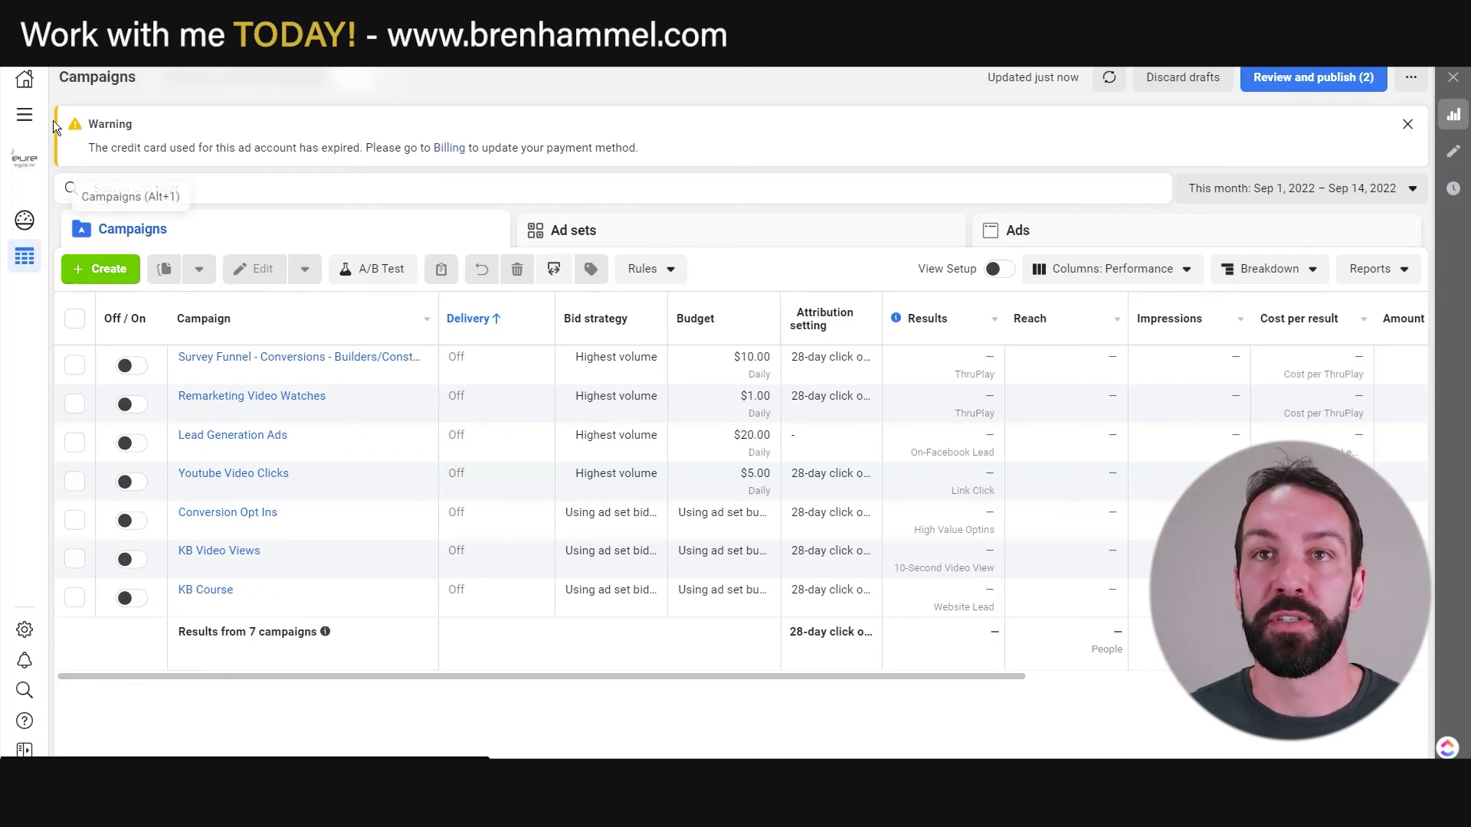
# Step: Open the Audiences page in Meta Ads Manager and start a custom audience with a customer list as its source
pyautogui.click(26, 115)
pyautogui.click(321, 187)
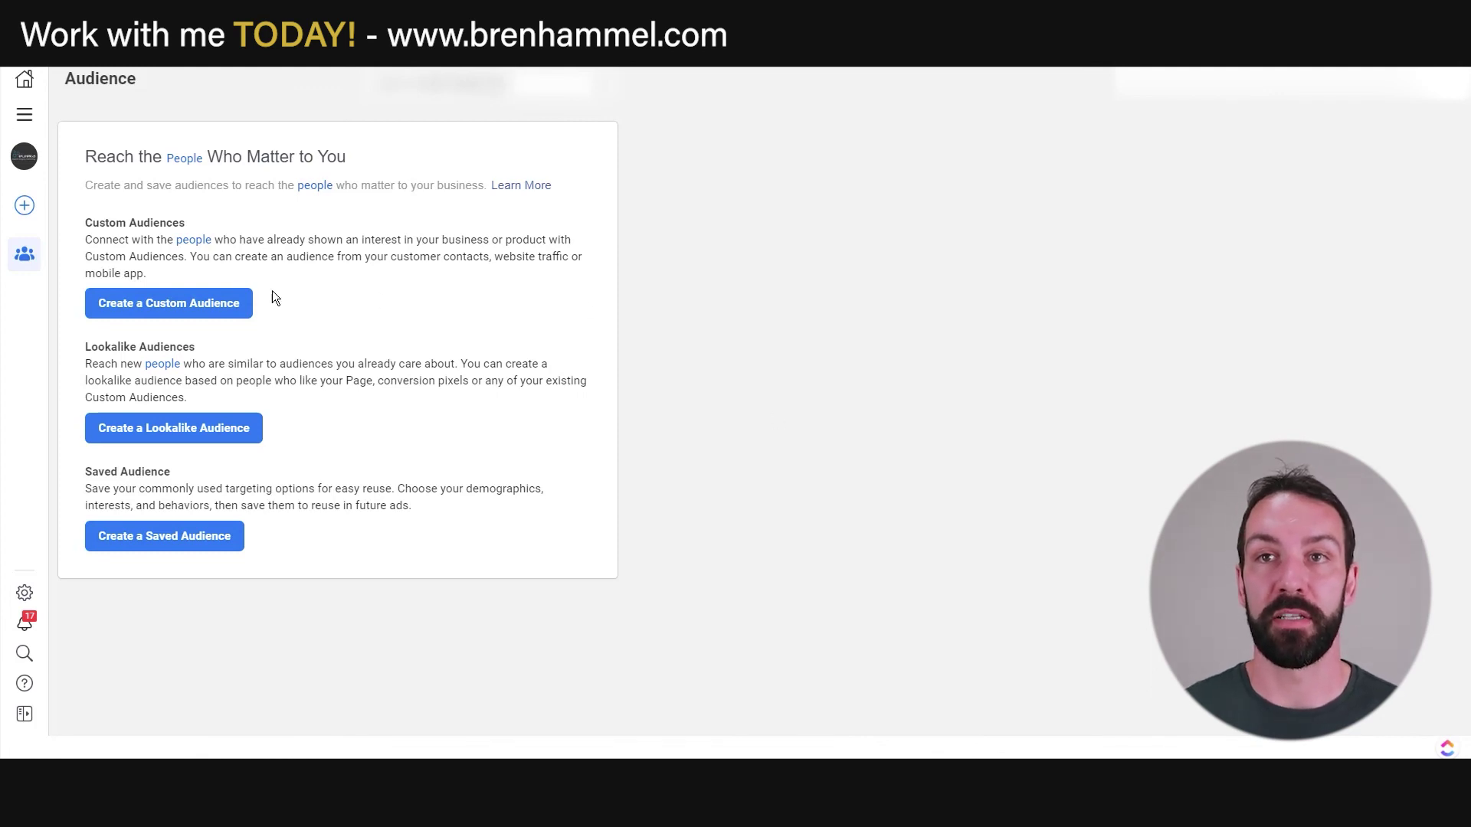
pyautogui.click(182, 311)
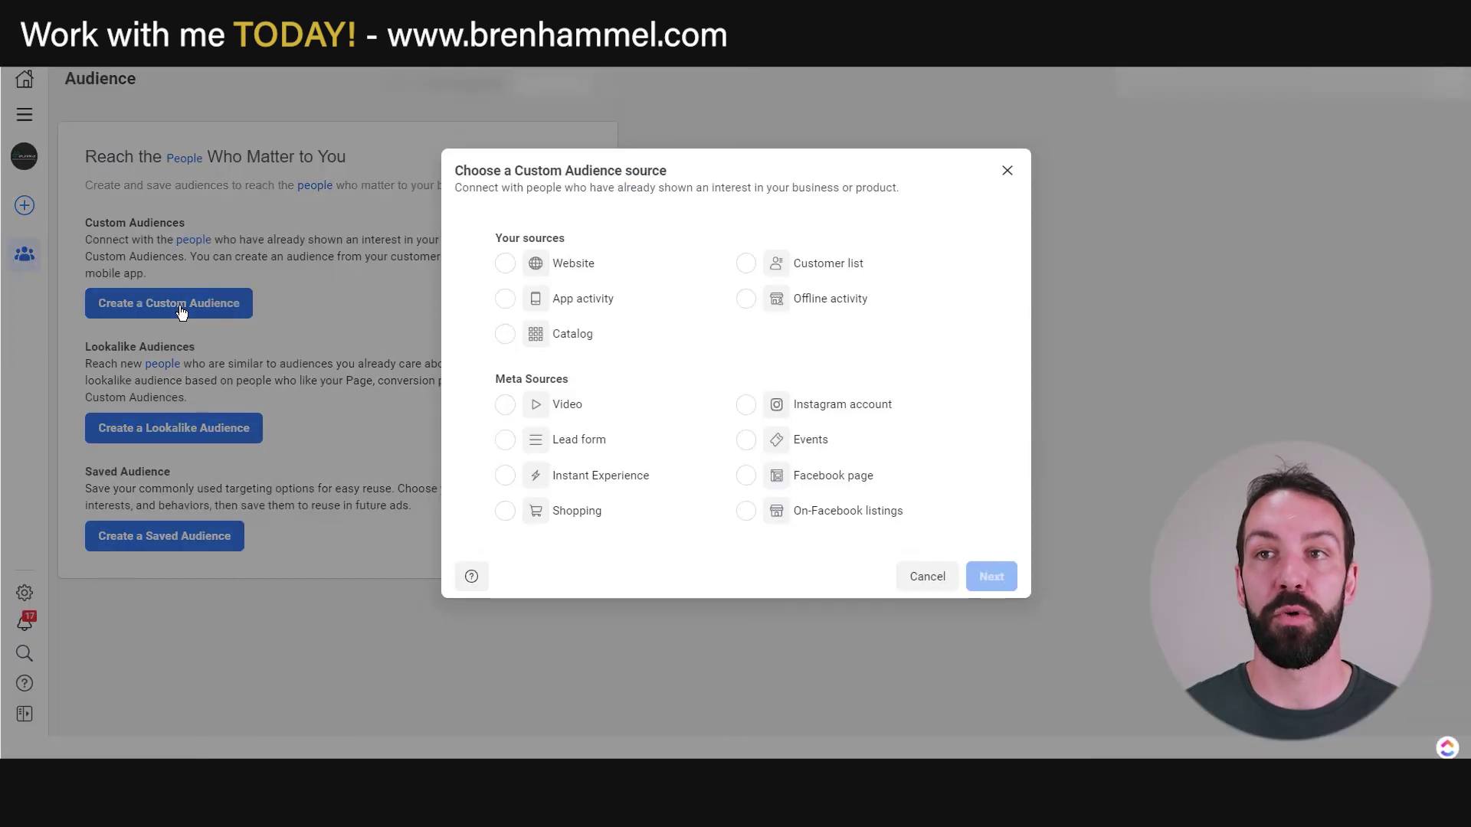
pyautogui.click(833, 277)
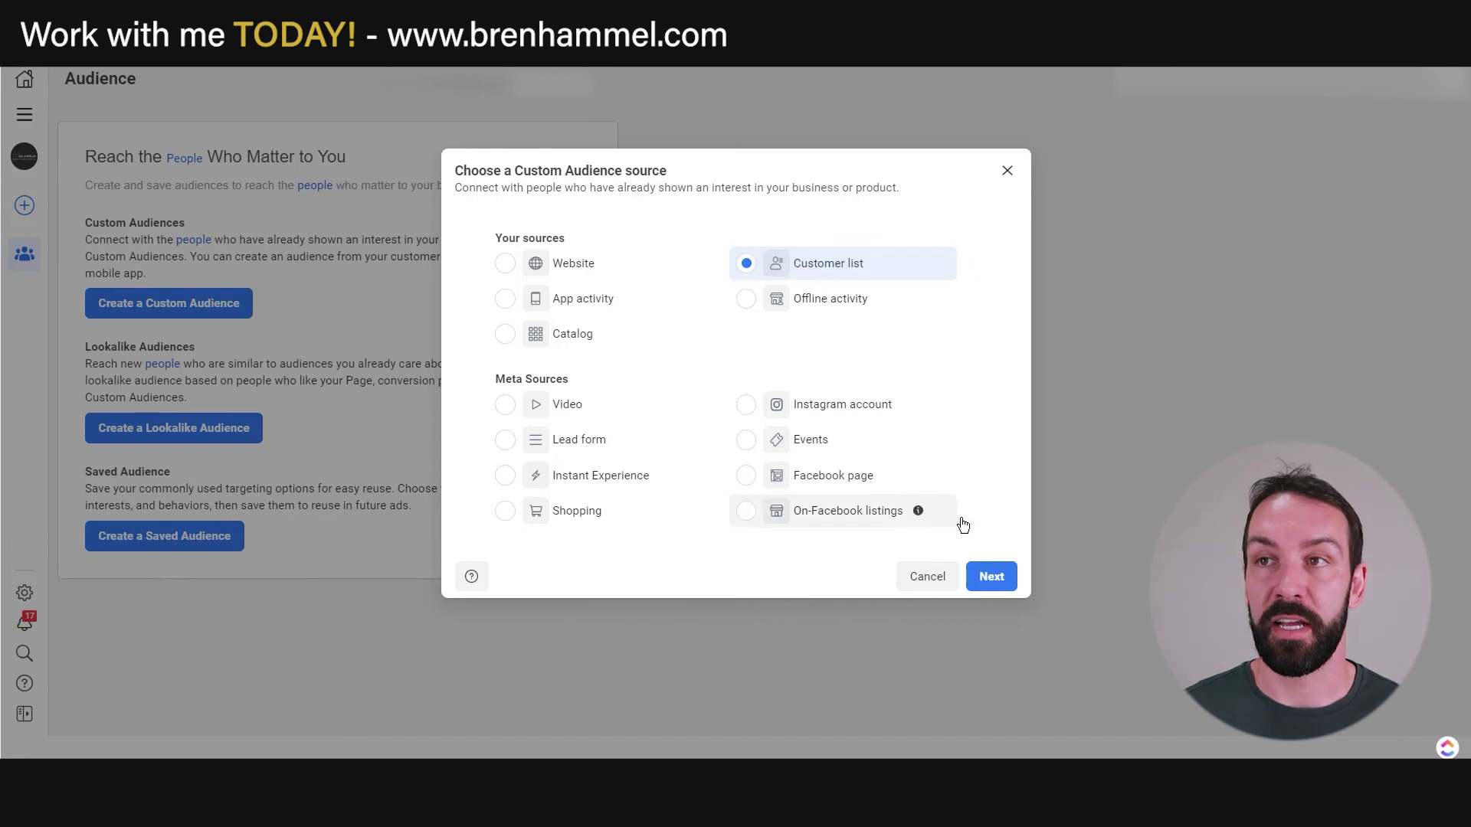
pyautogui.click(991, 577)
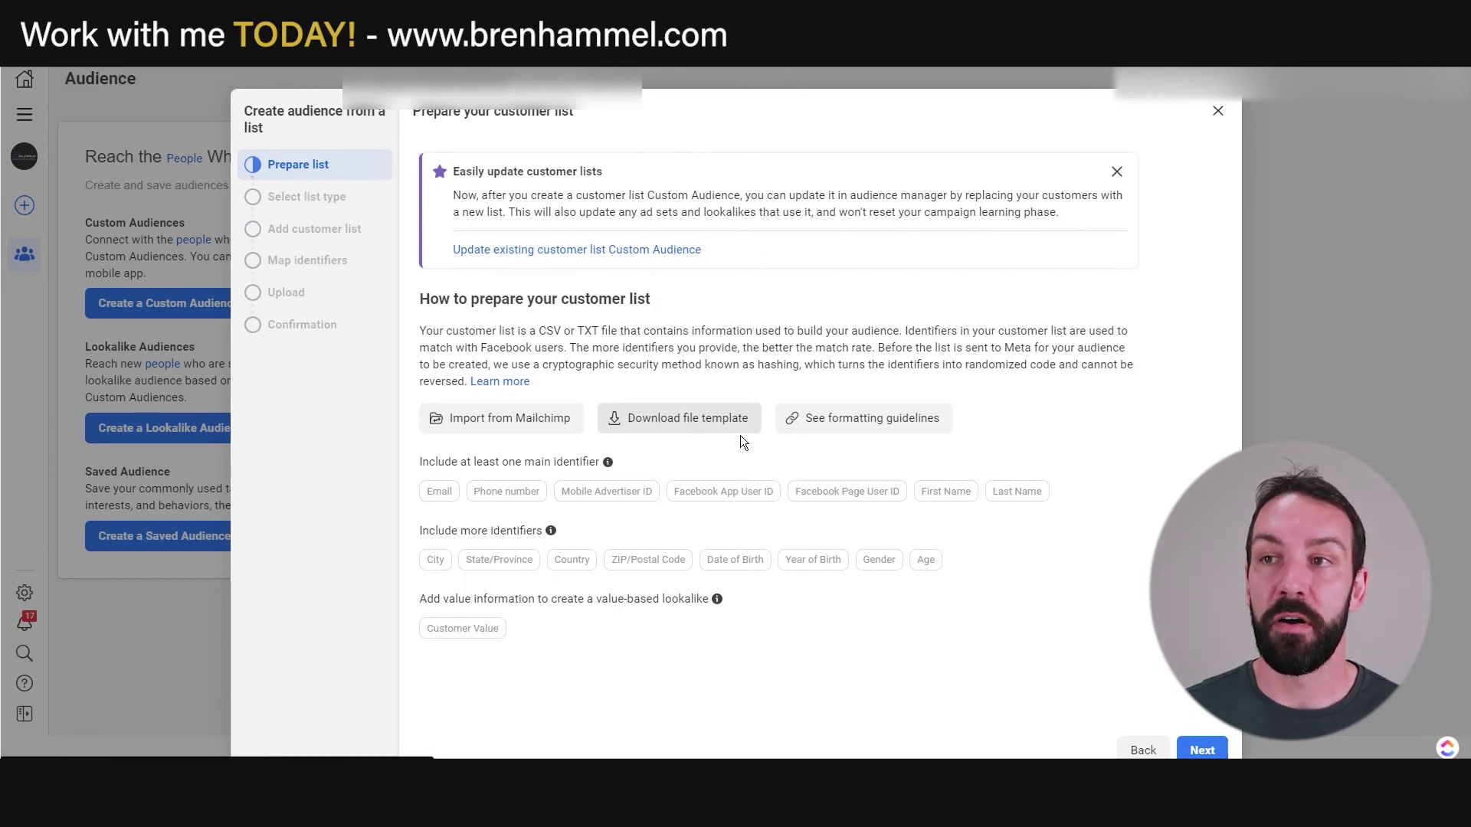
# Step: Try setting up the customer list without customer value, using pasted comma-separated values, and discard the audience
pyautogui.click(1202, 750)
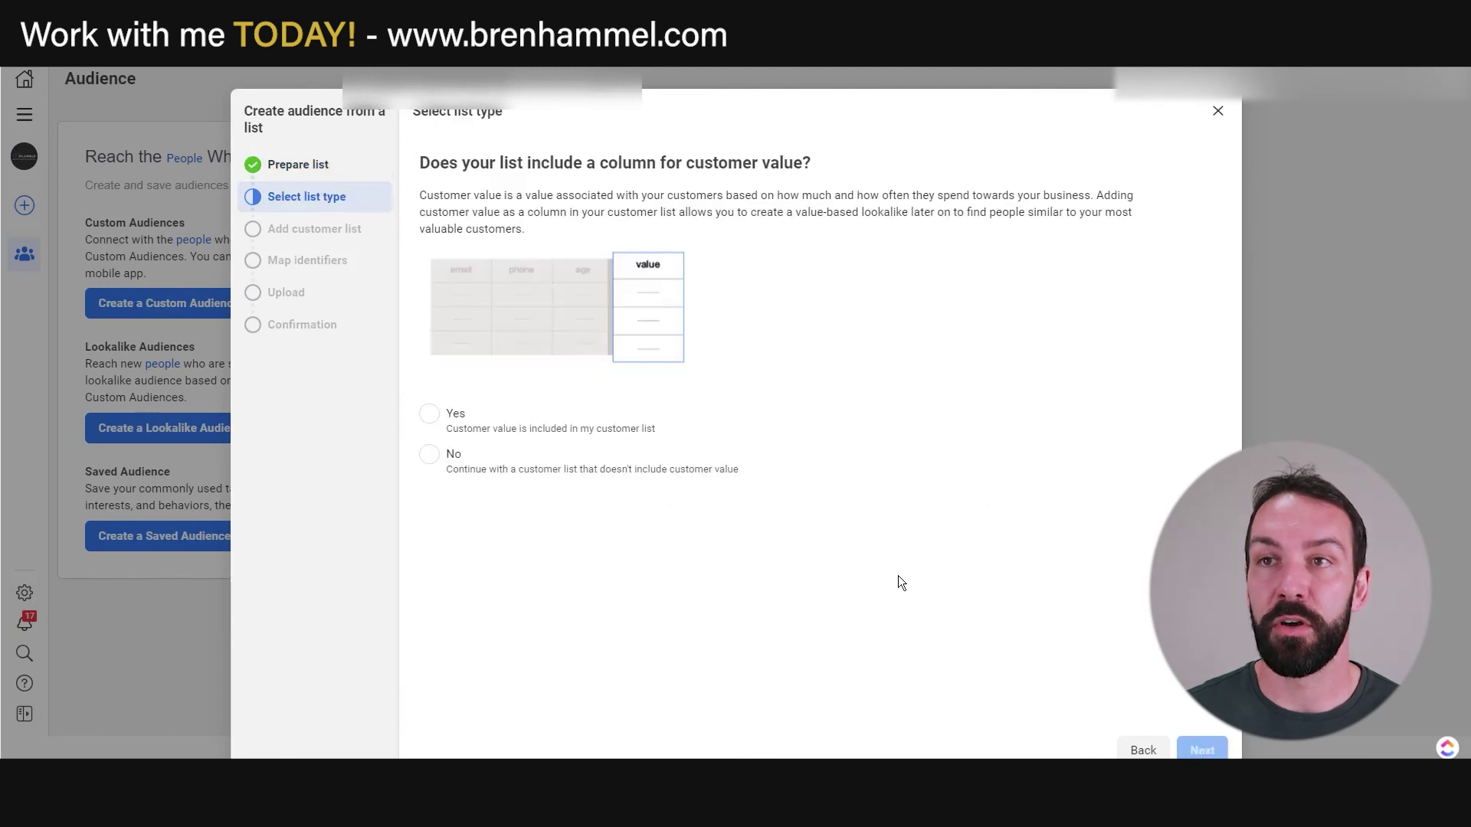
pyautogui.click(429, 454)
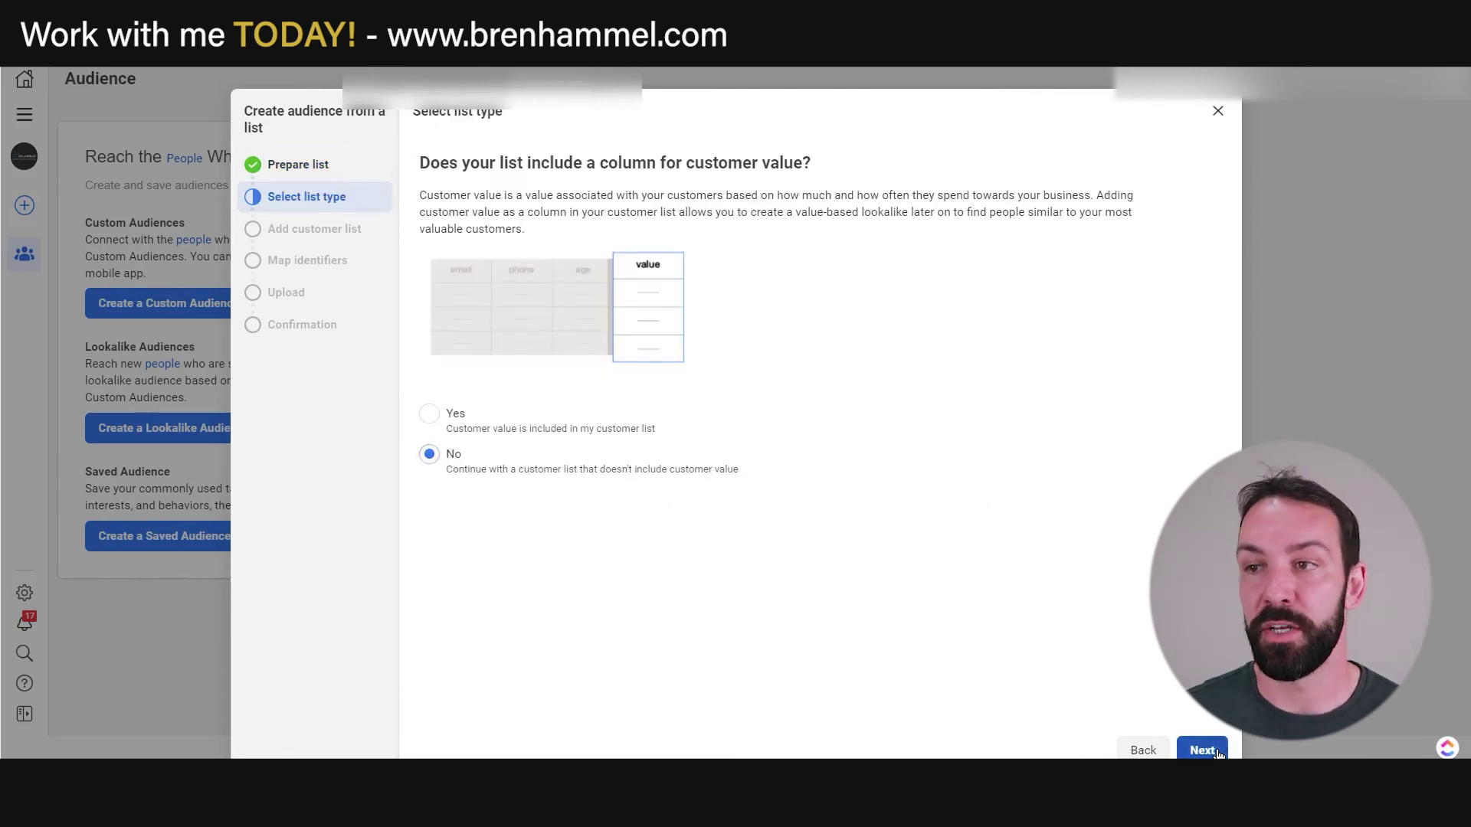
pyautogui.click(1202, 750)
pyautogui.click(529, 334)
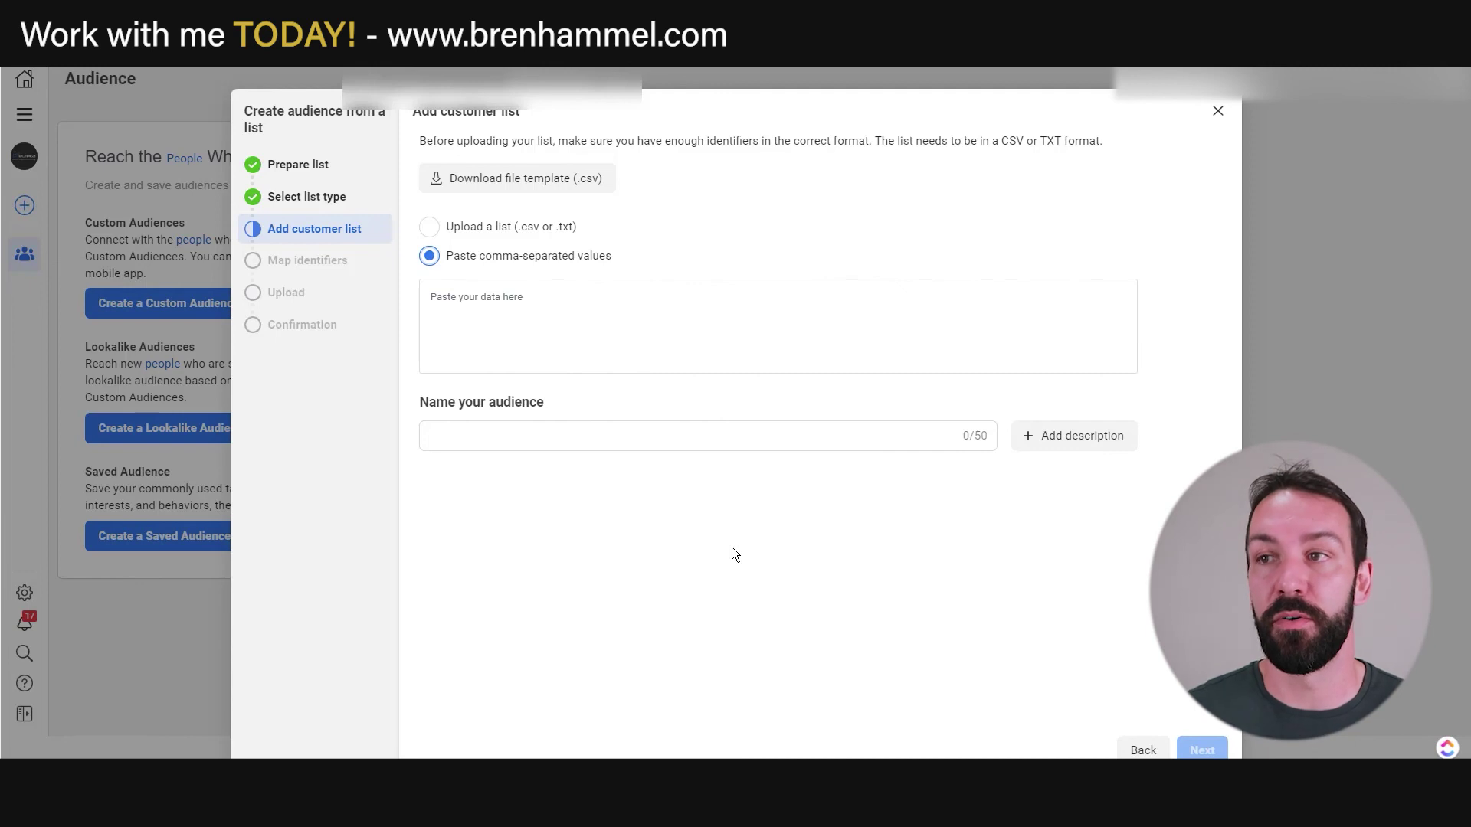
pyautogui.click(1146, 752)
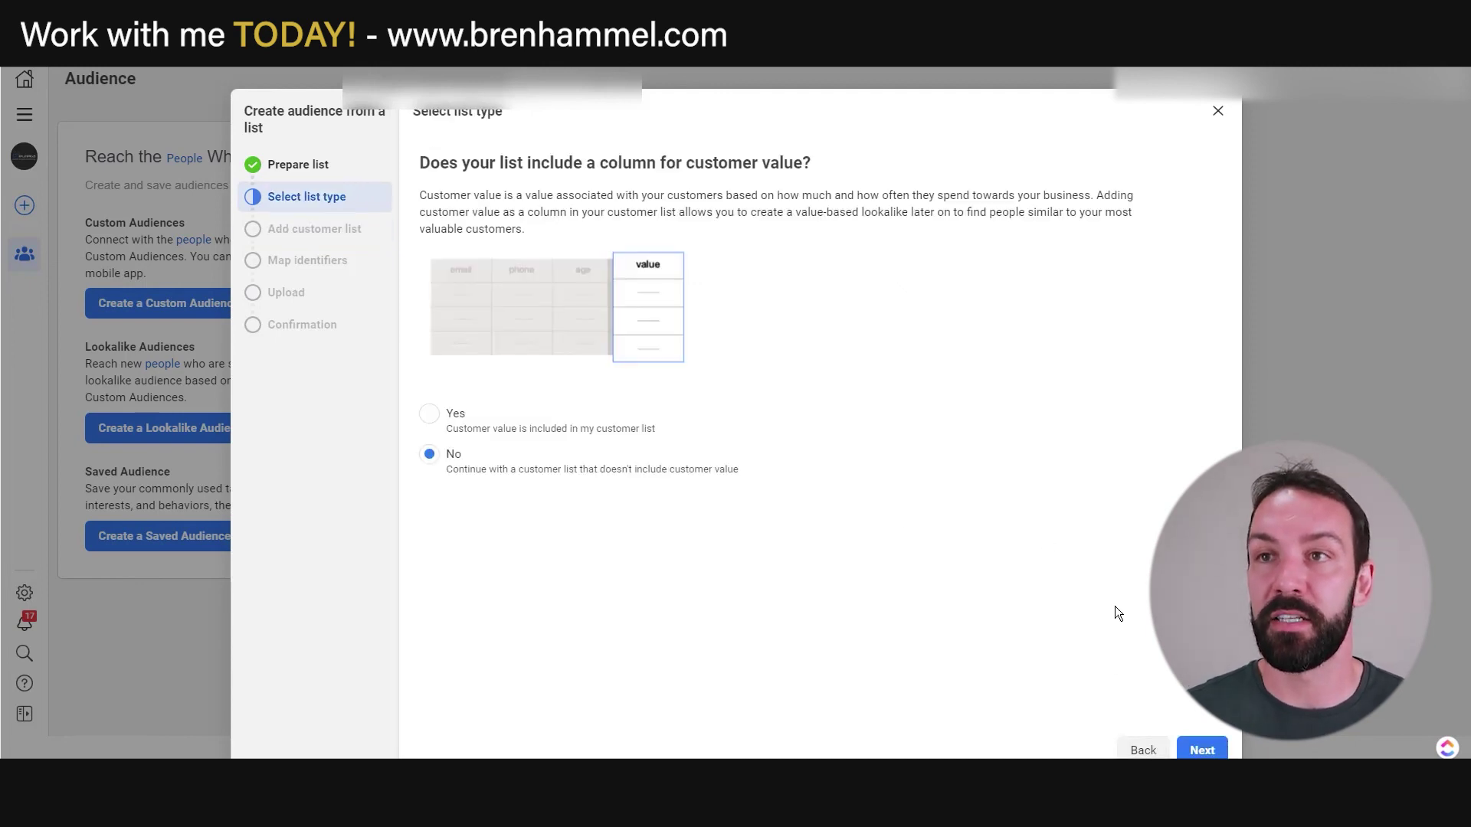
pyautogui.click(1219, 115)
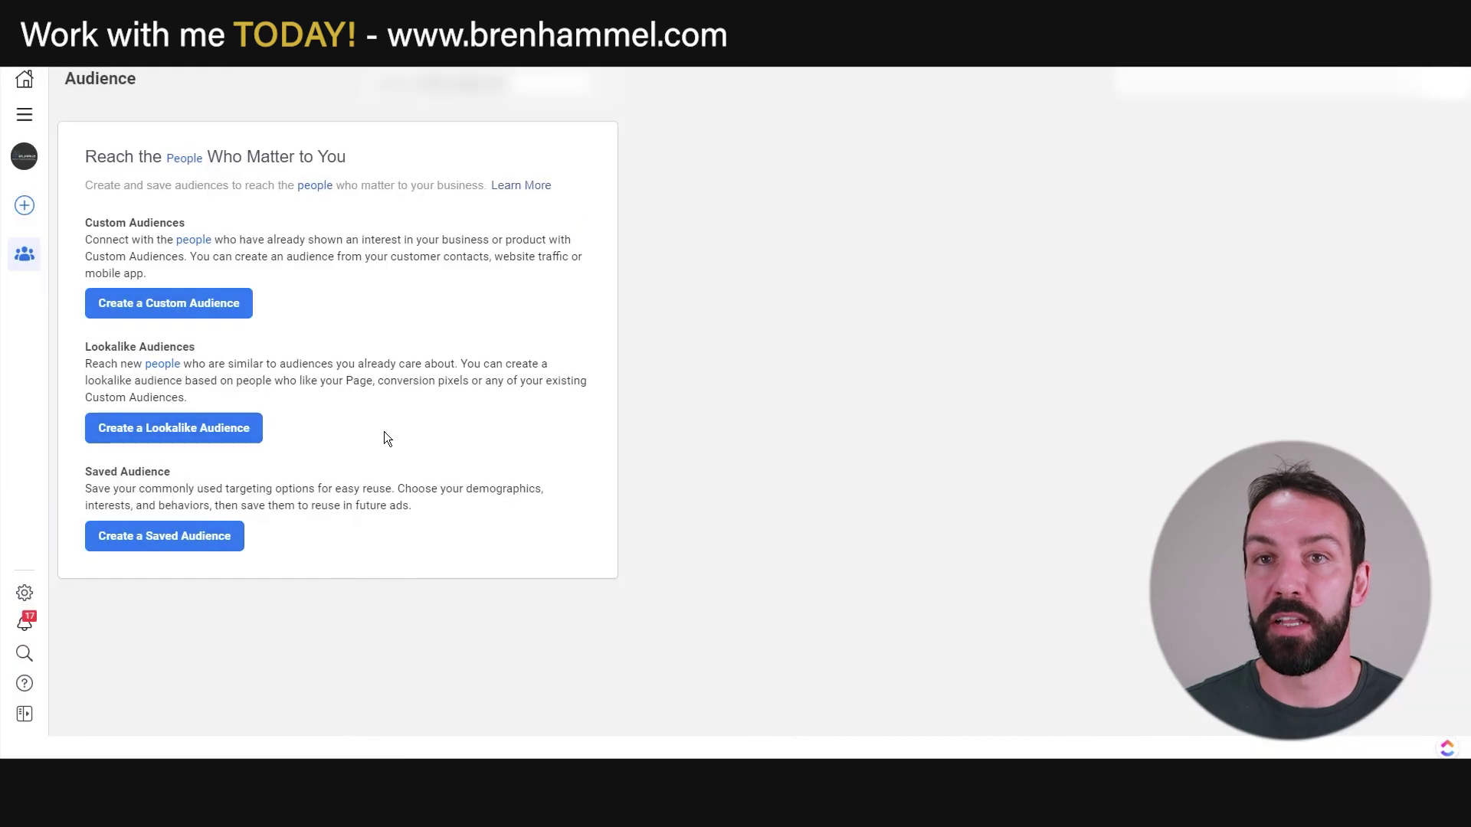
# Step: Examine the existing value-based sources offered for a lookalike audience, leaving without creating one
pyautogui.click(217, 427)
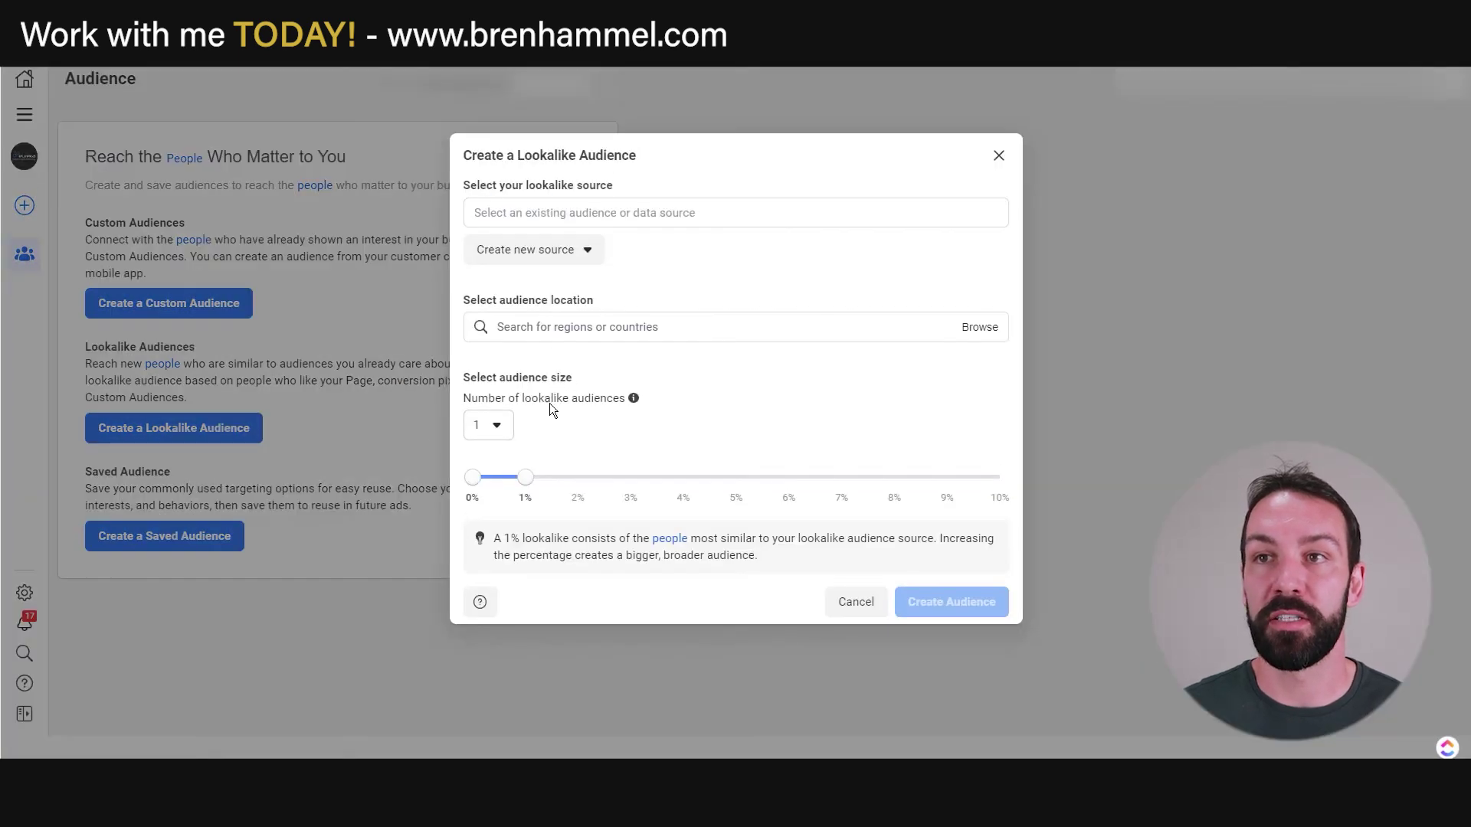
pyautogui.click(642, 212)
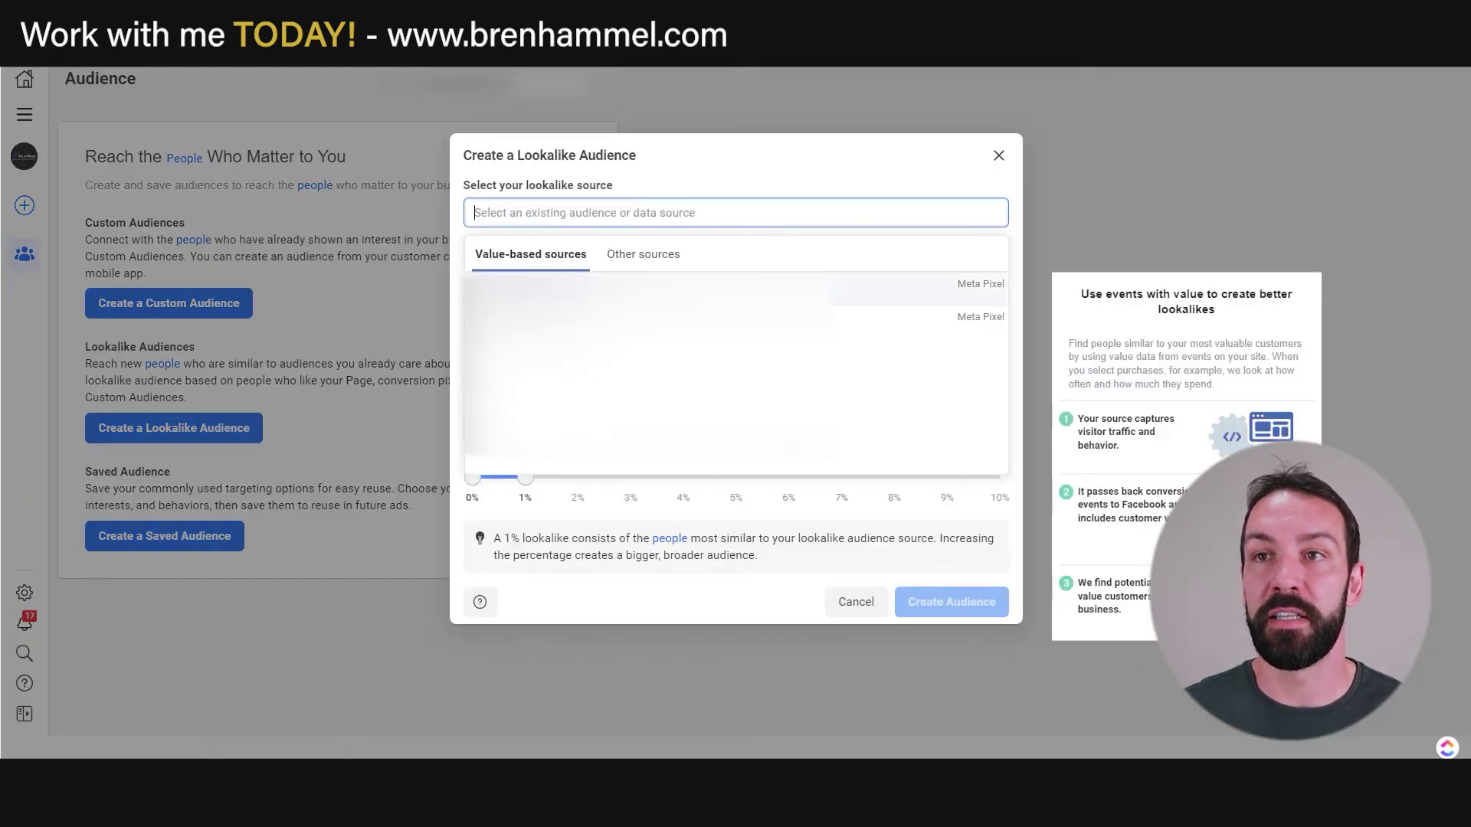
pyautogui.click(999, 156)
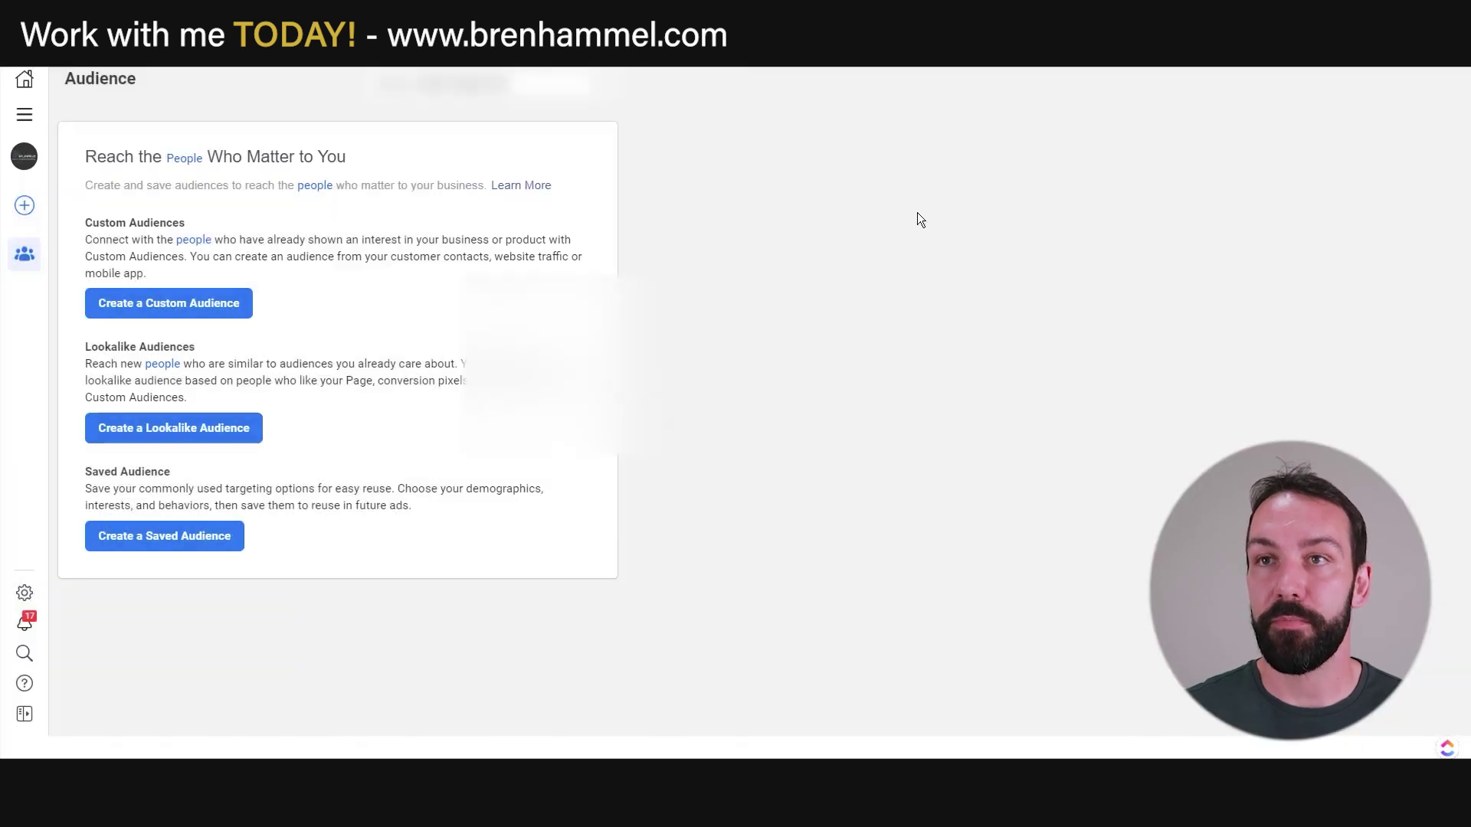
# Step: Start a lookalike audience, trying 4 as the number of lookalike audiences before setting it to 2
pyautogui.click(230, 427)
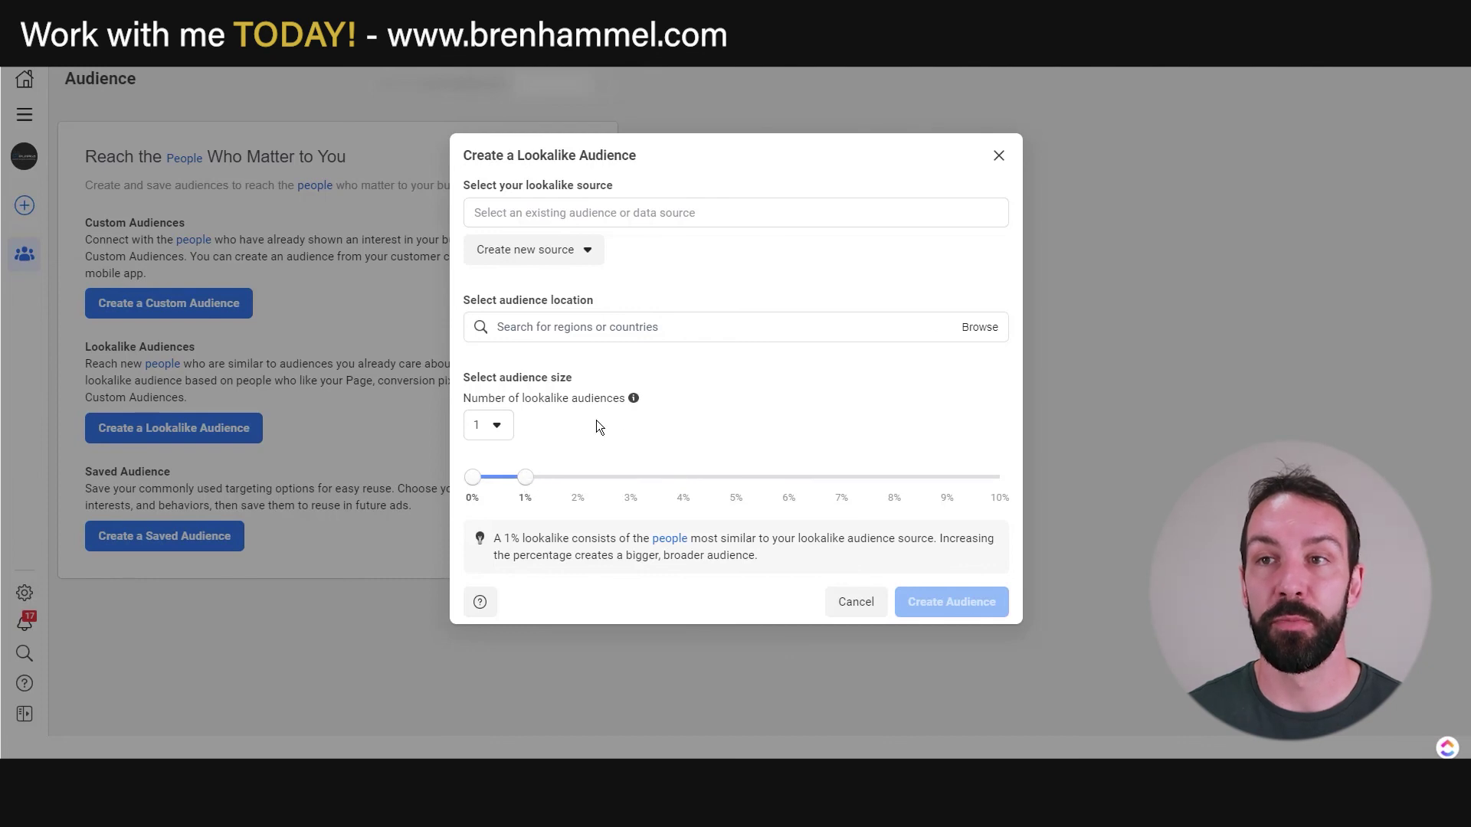
pyautogui.click(497, 426)
pyautogui.click(534, 550)
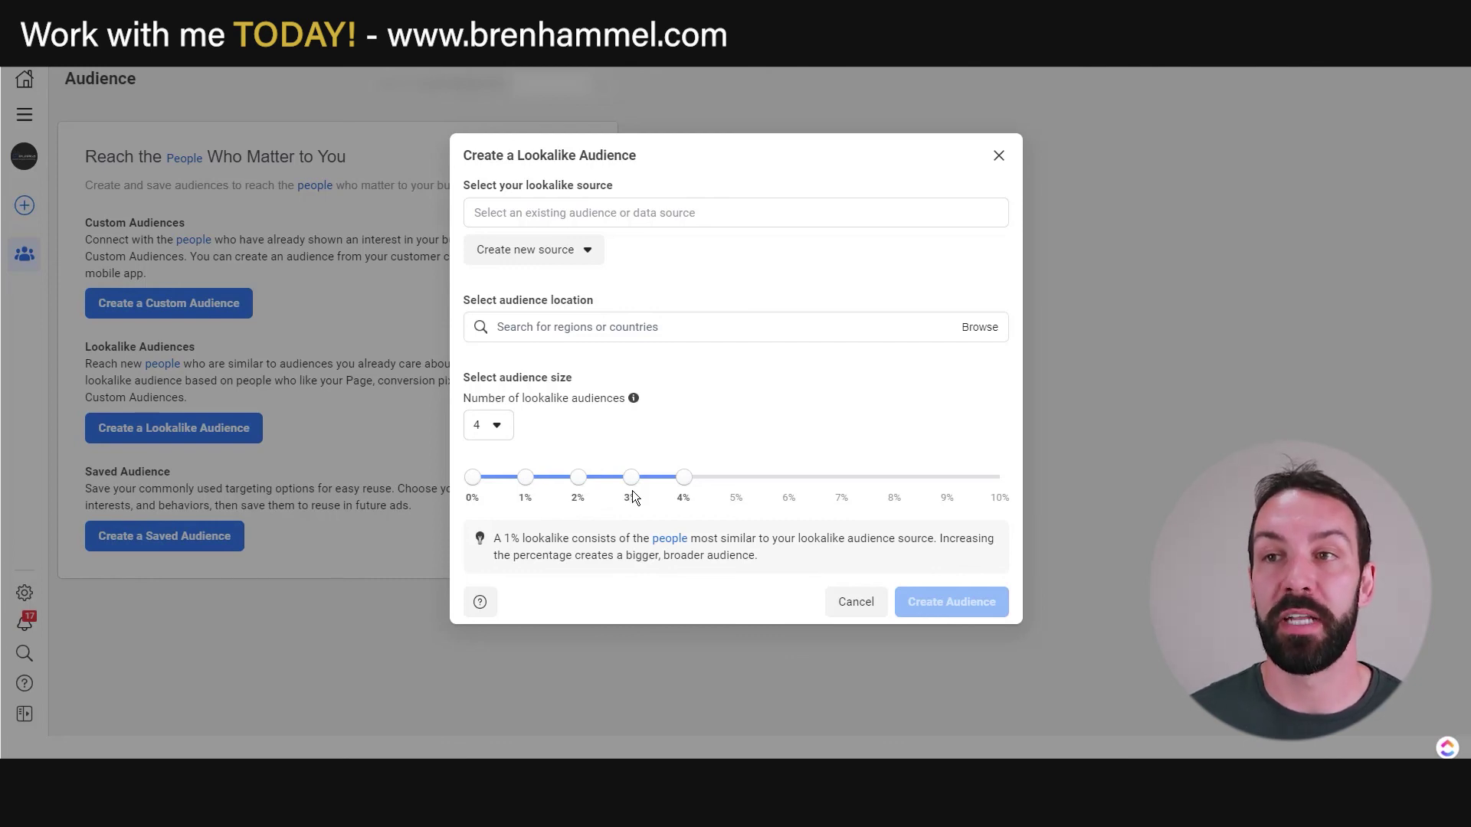
pyautogui.click(501, 425)
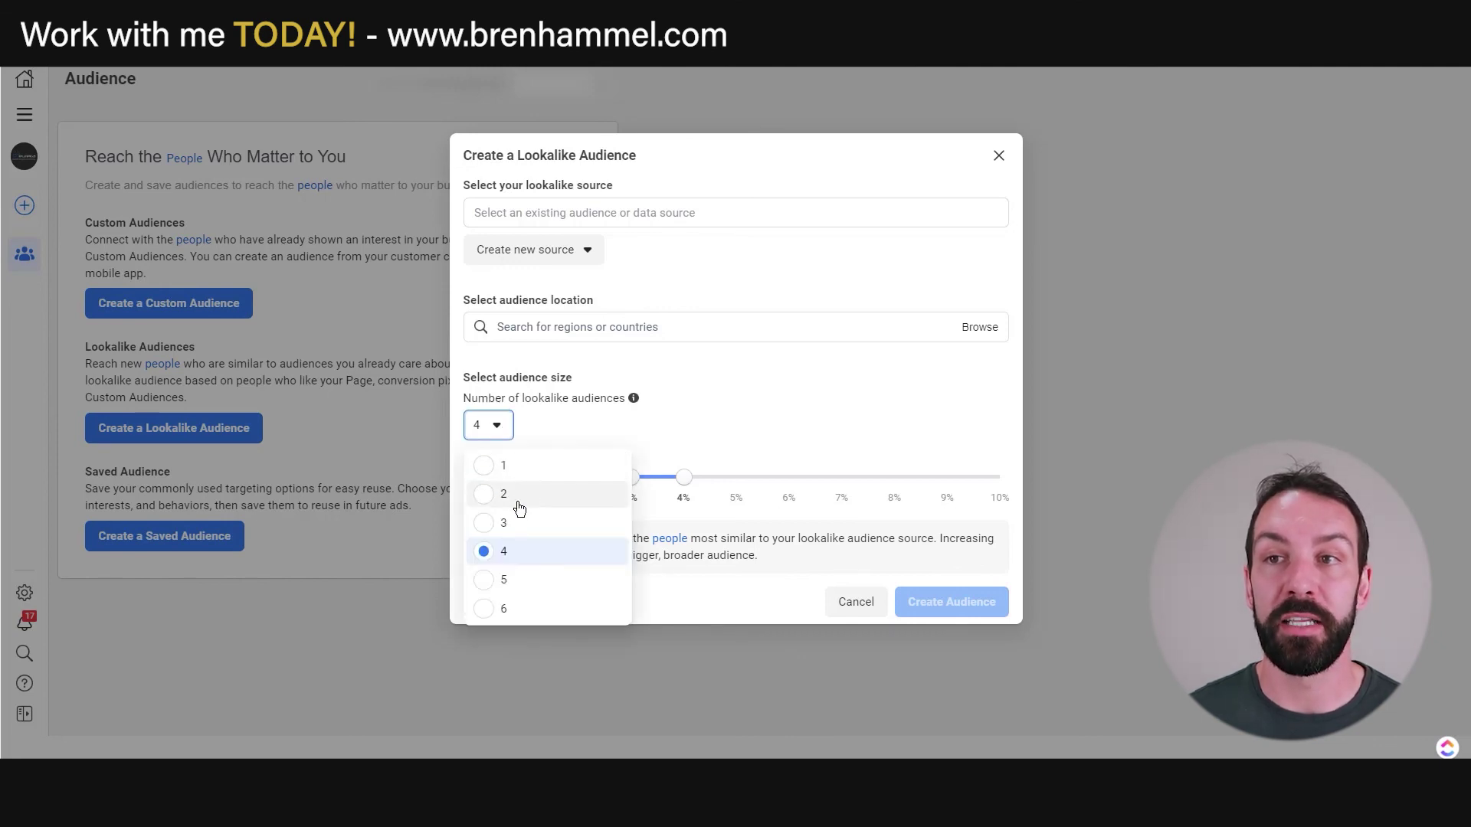
pyautogui.click(519, 494)
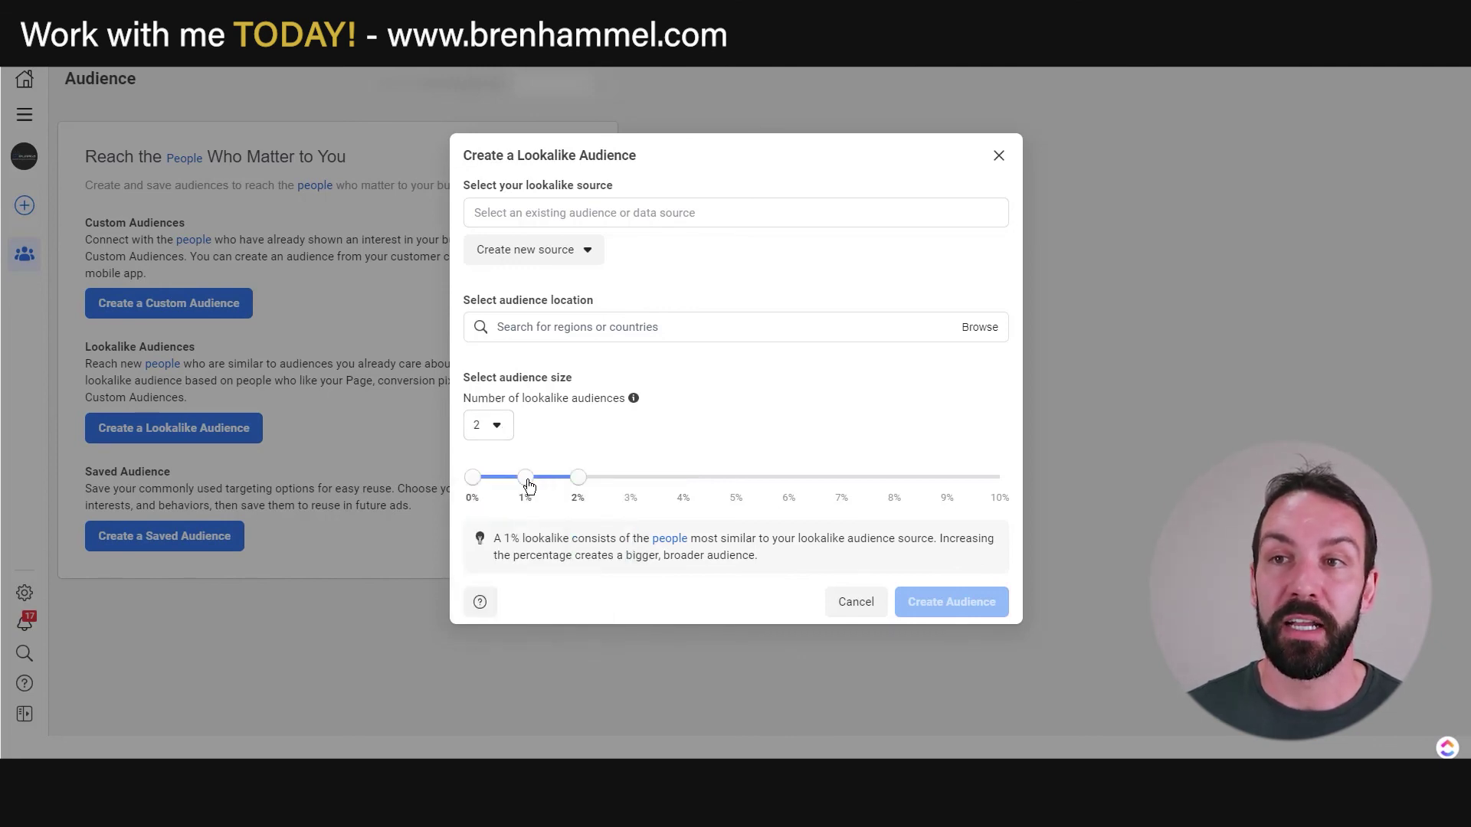
# Step: Try splitting the two lookalike audiences into 0–3% and 3–10% ranges, and cancel the lookalike audience
pyautogui.click(629, 479)
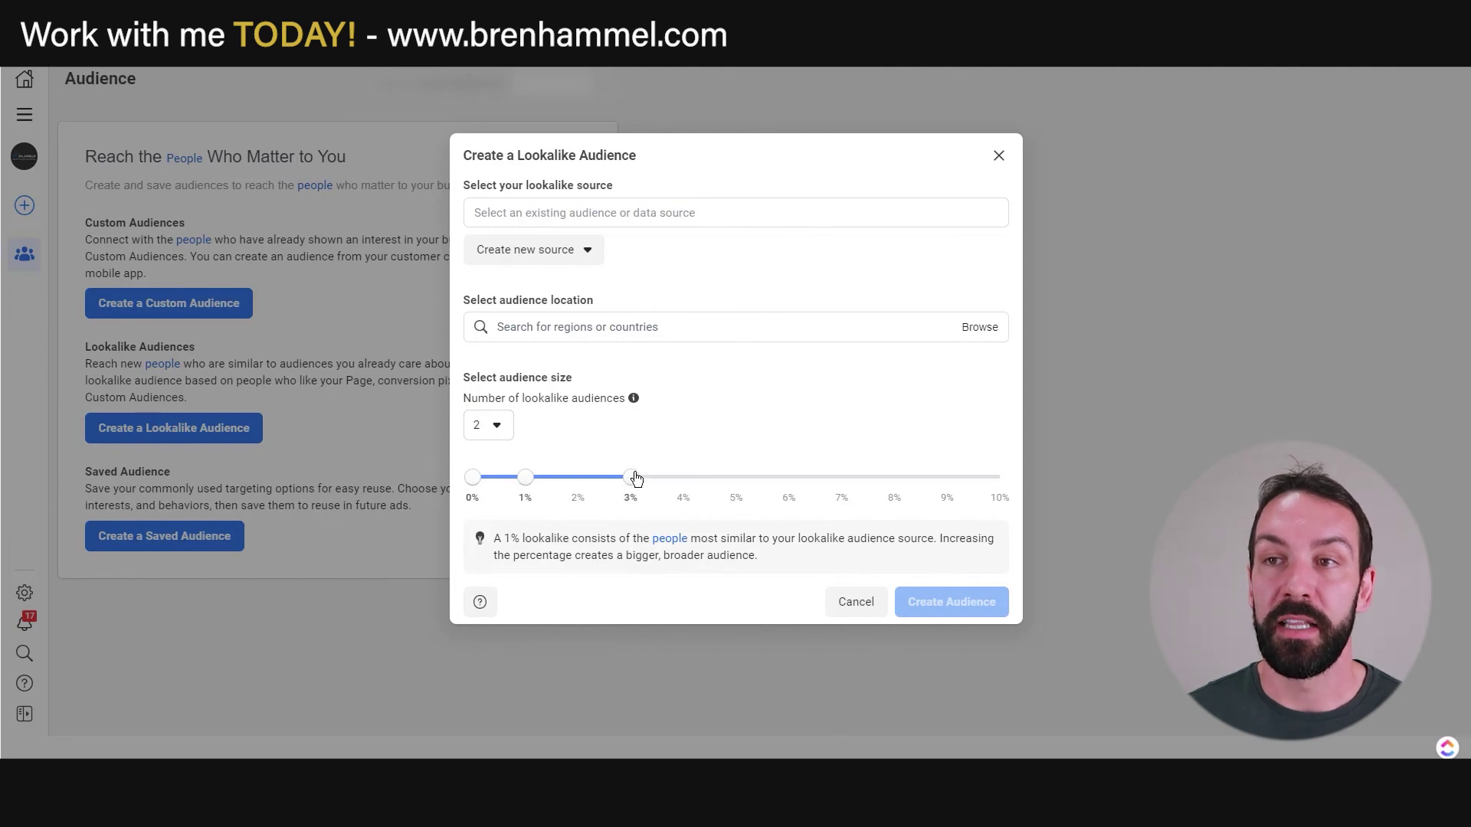
pyautogui.moveTo(636, 478); pyautogui.dragTo(1000, 481)
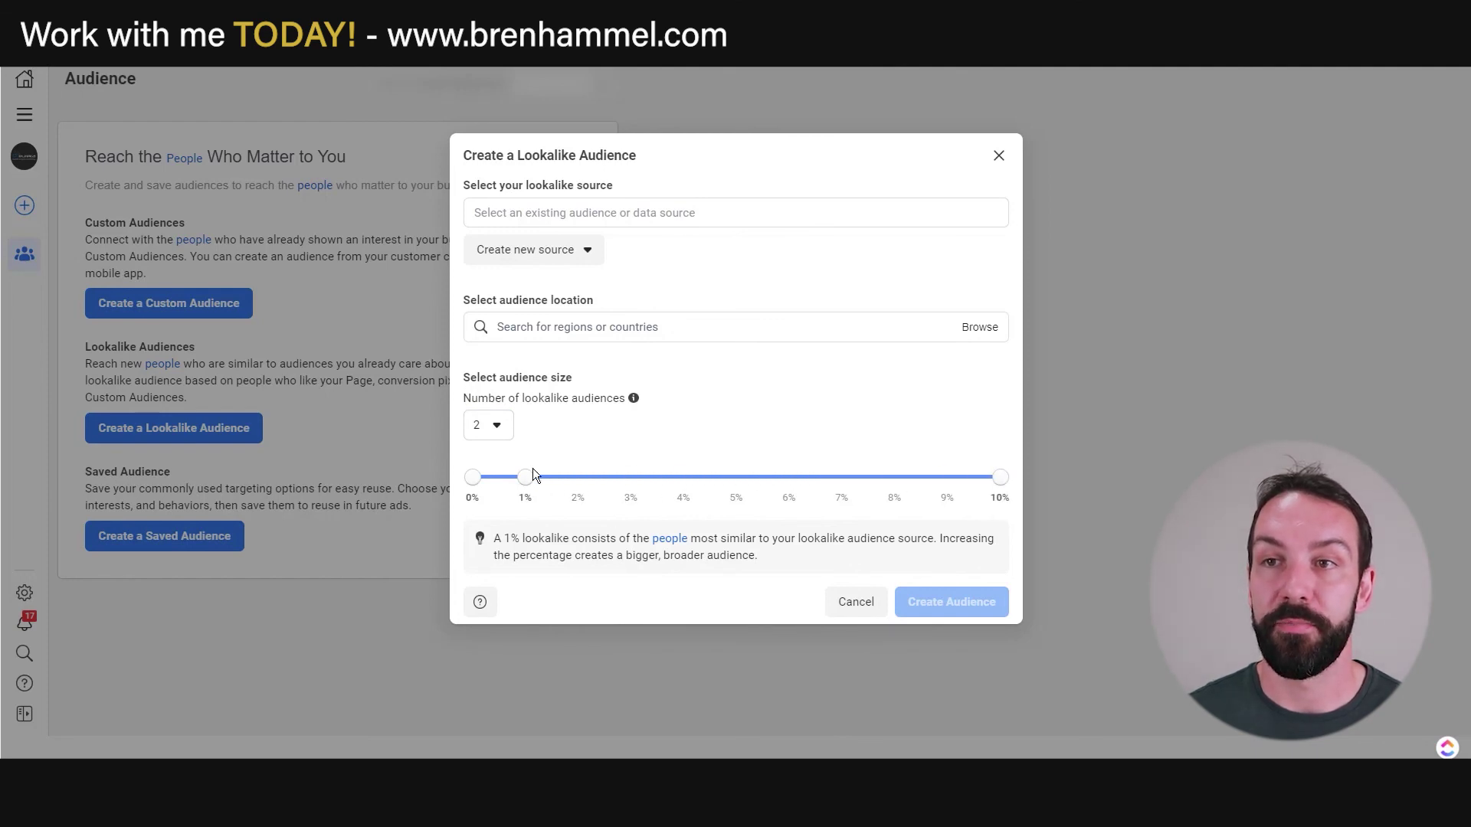
pyautogui.moveTo(533, 472); pyautogui.dragTo(637, 477)
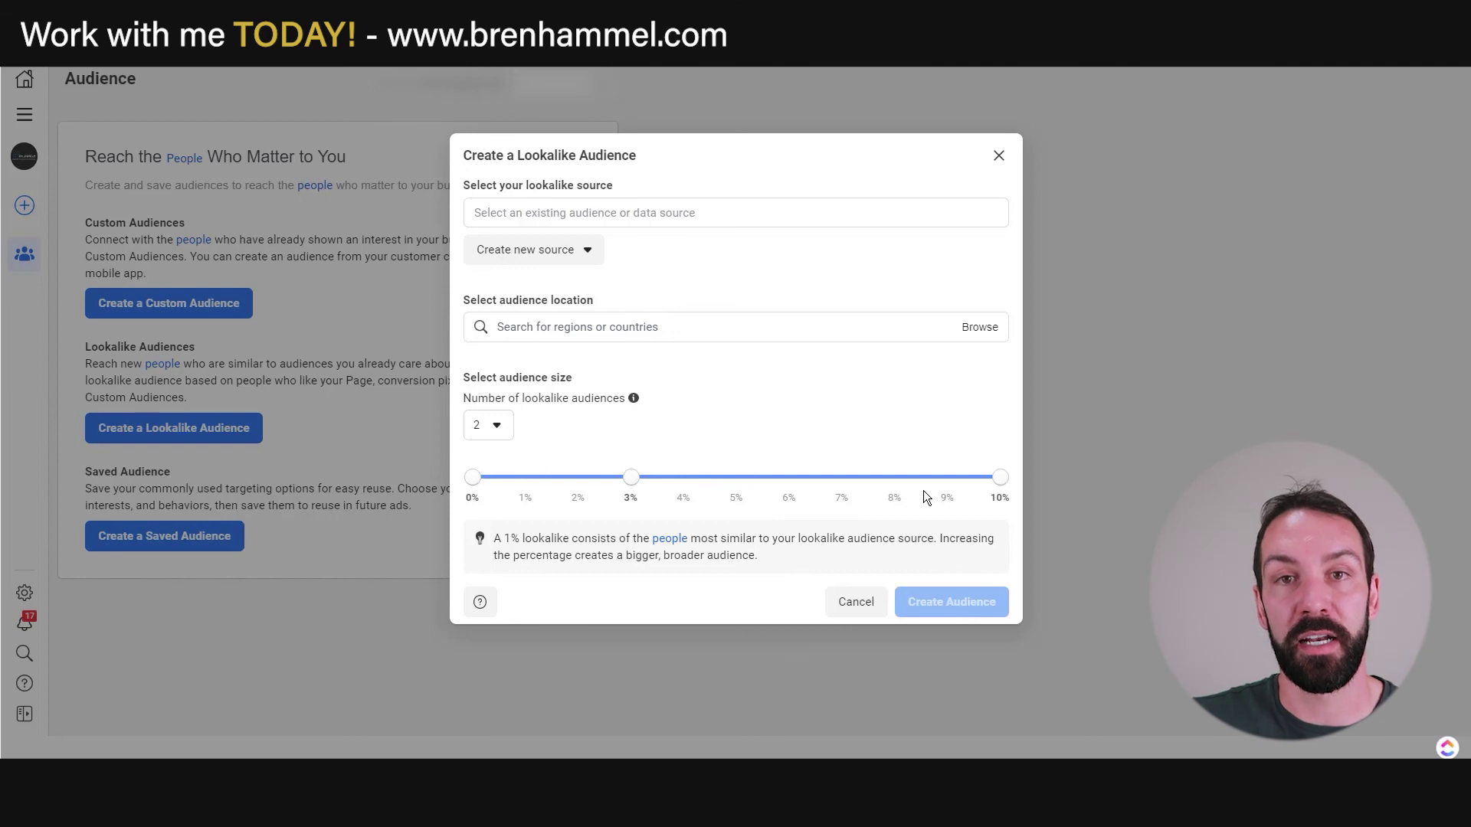
pyautogui.click(622, 328)
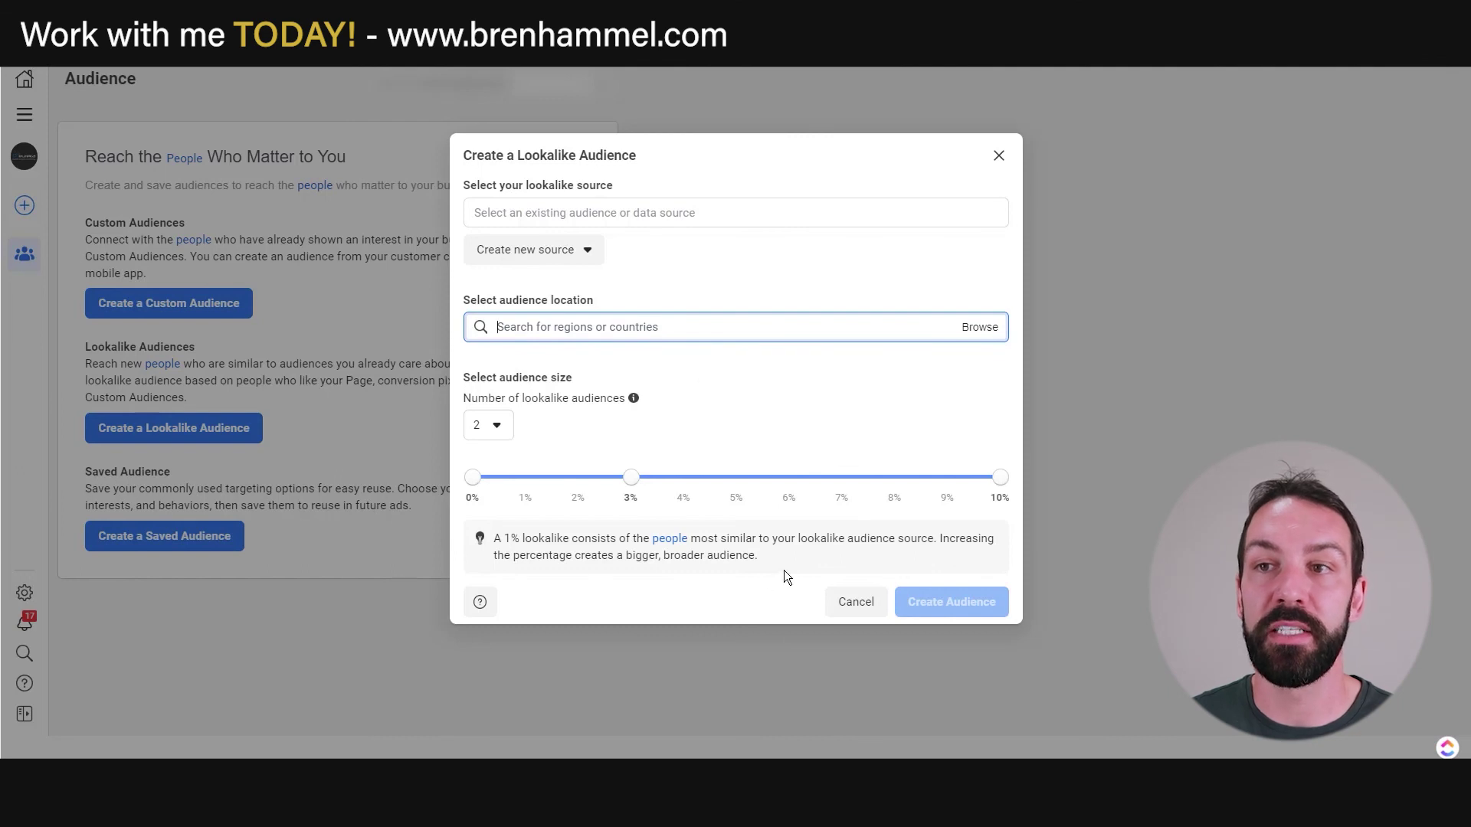
pyautogui.click(867, 604)
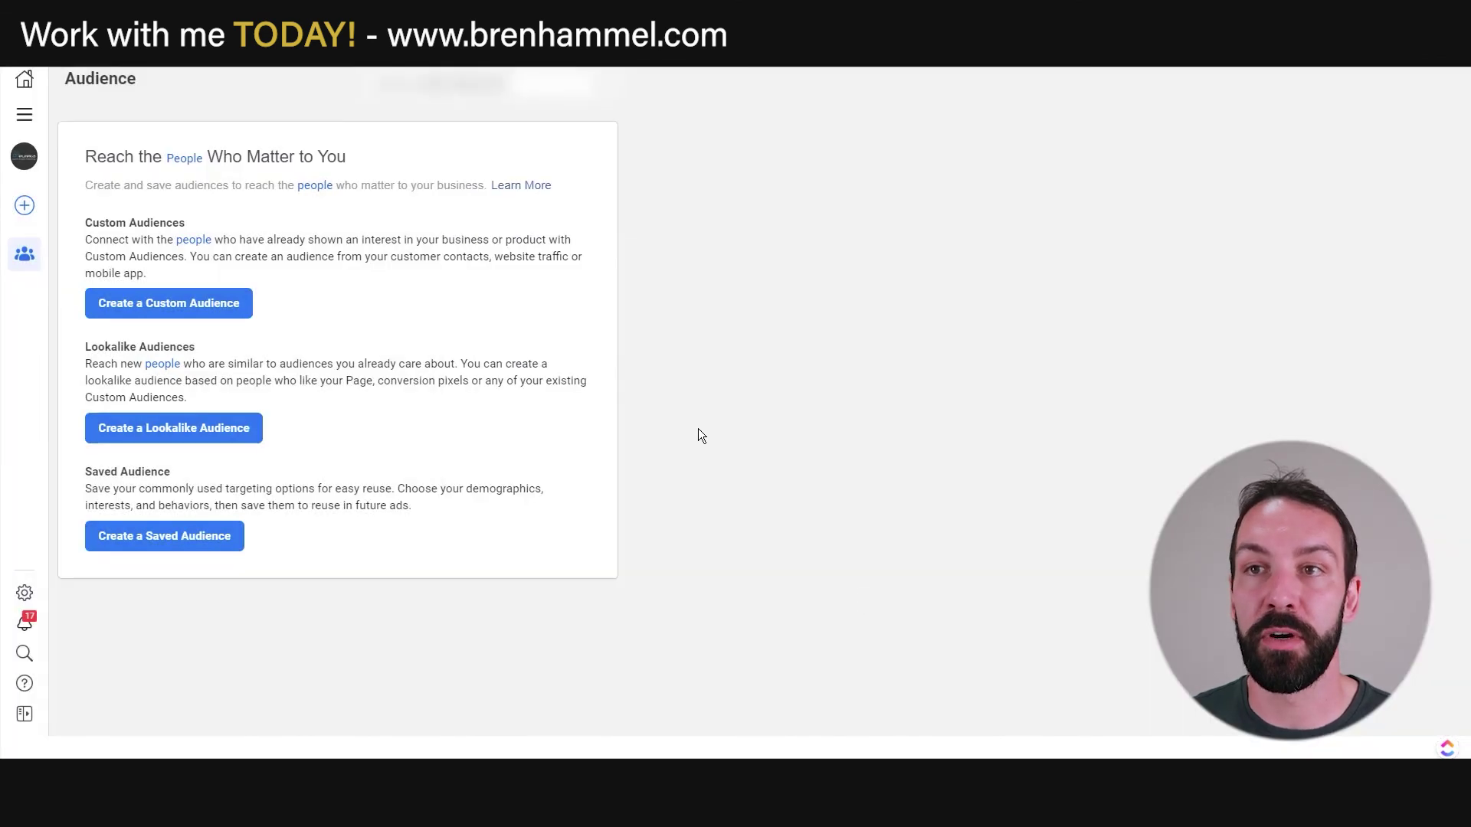